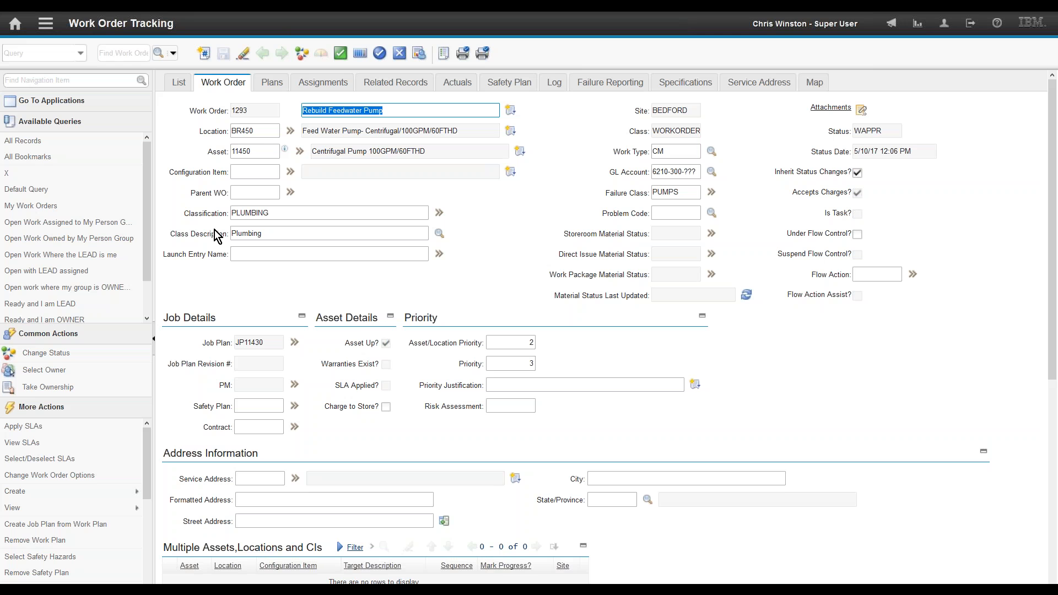
Step: Collapse the Address Information and Multiple Assets, Locations and CIs sections of work order 1293
left_click(1024, 446)
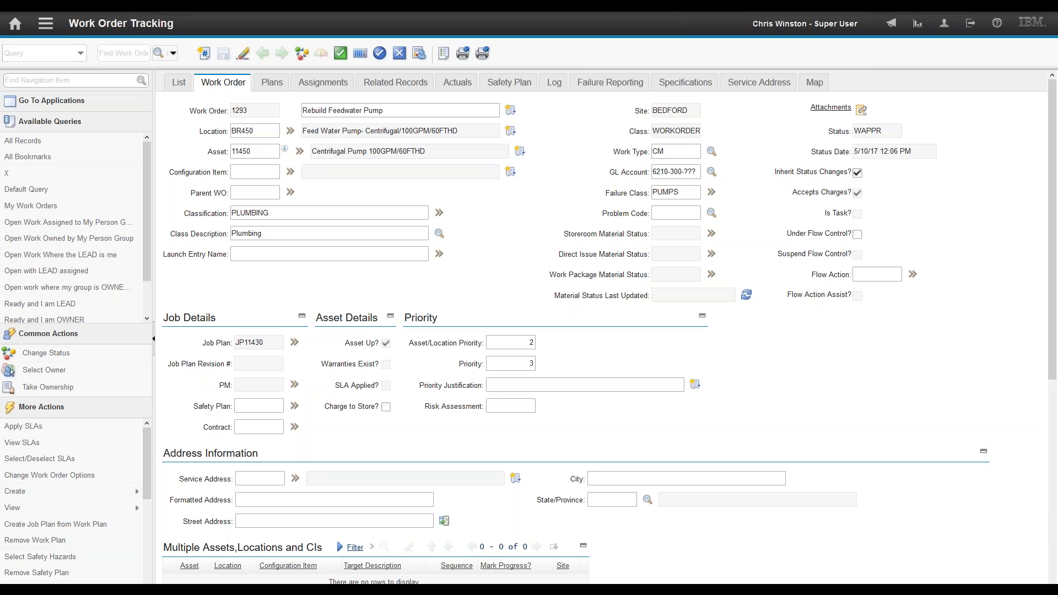
left_click(984, 452)
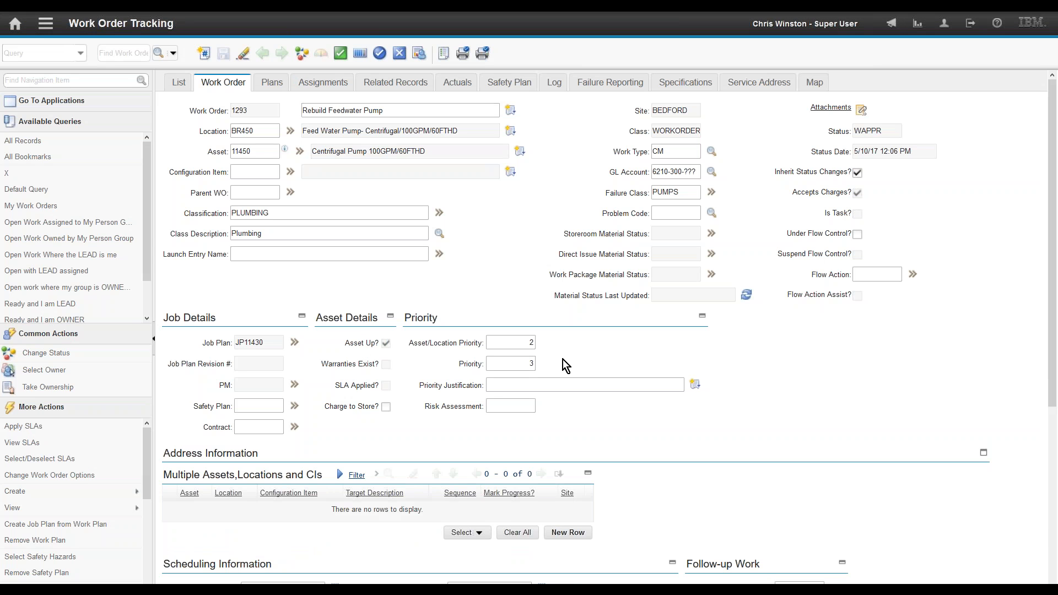
left_click(588, 475)
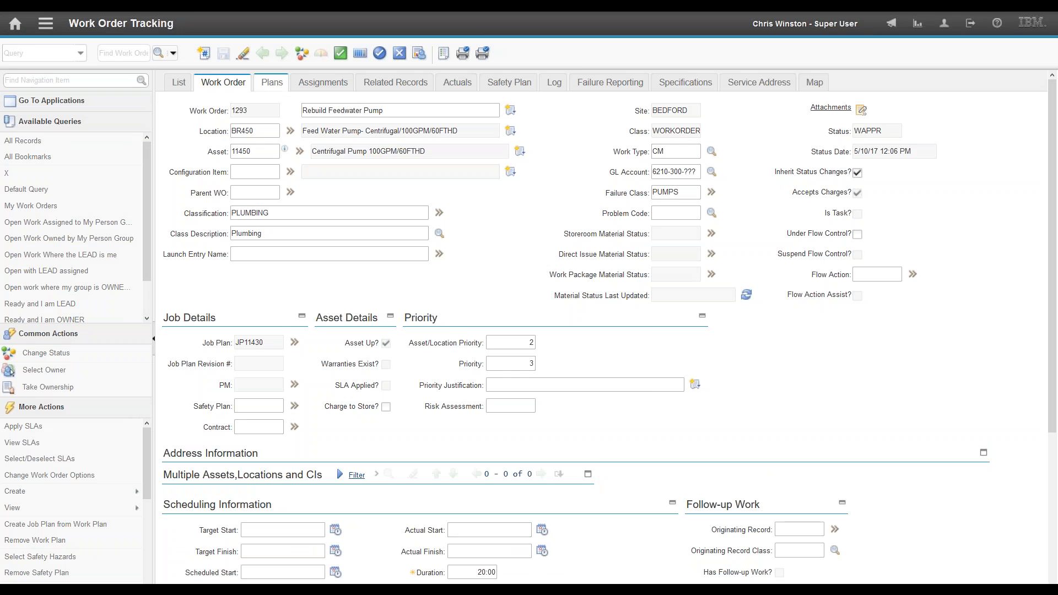
Step: Show work order 1293's plans, checking planned services, then settling on the five planned materials
left_click(272, 82)
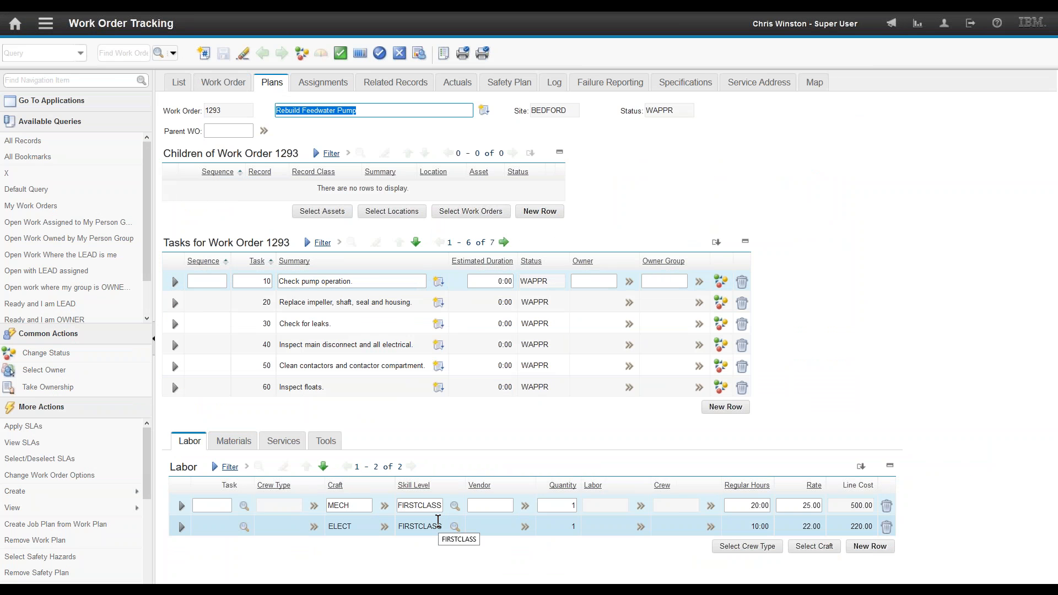
left_click(233, 441)
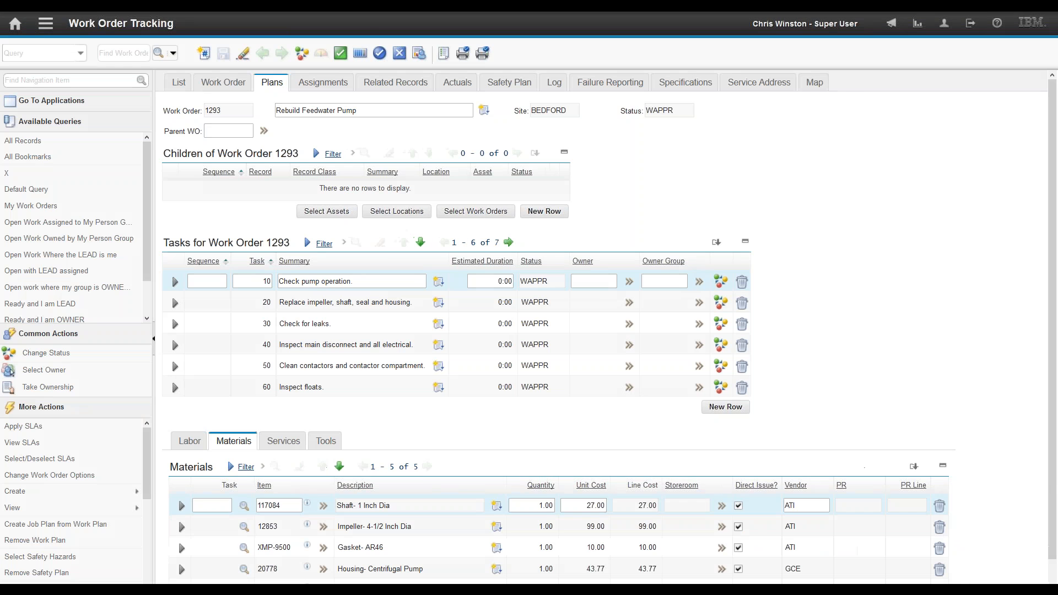
left_click(284, 443)
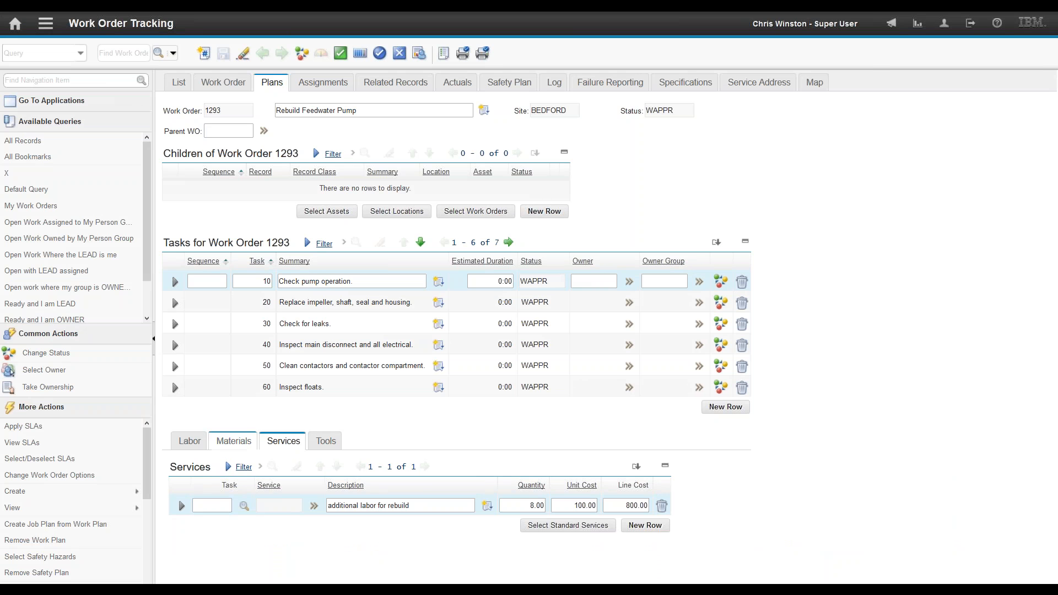
left_click(233, 441)
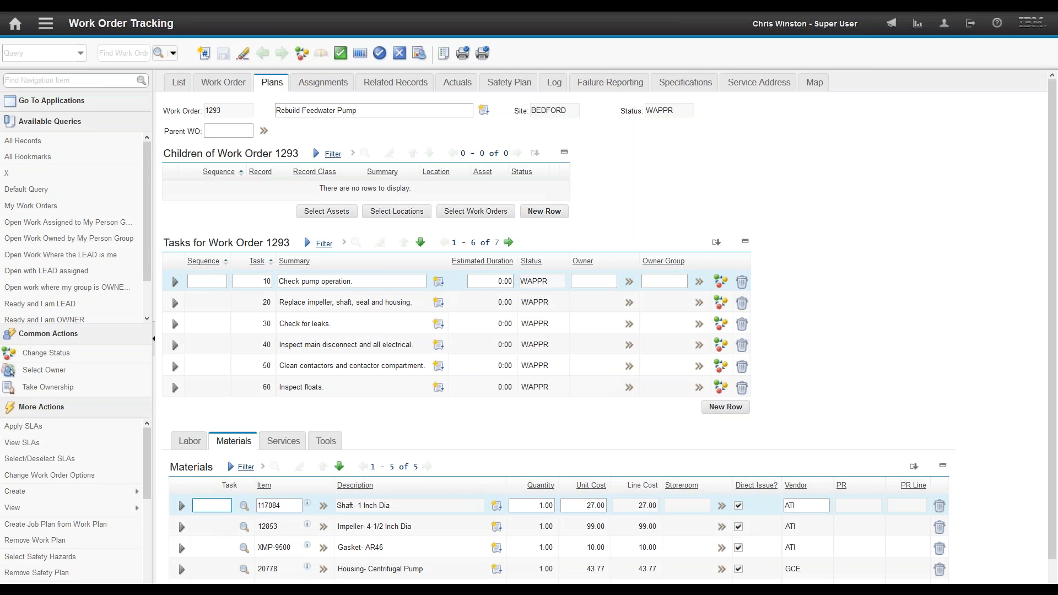
left_click_drag(1052, 550, 1053, 587)
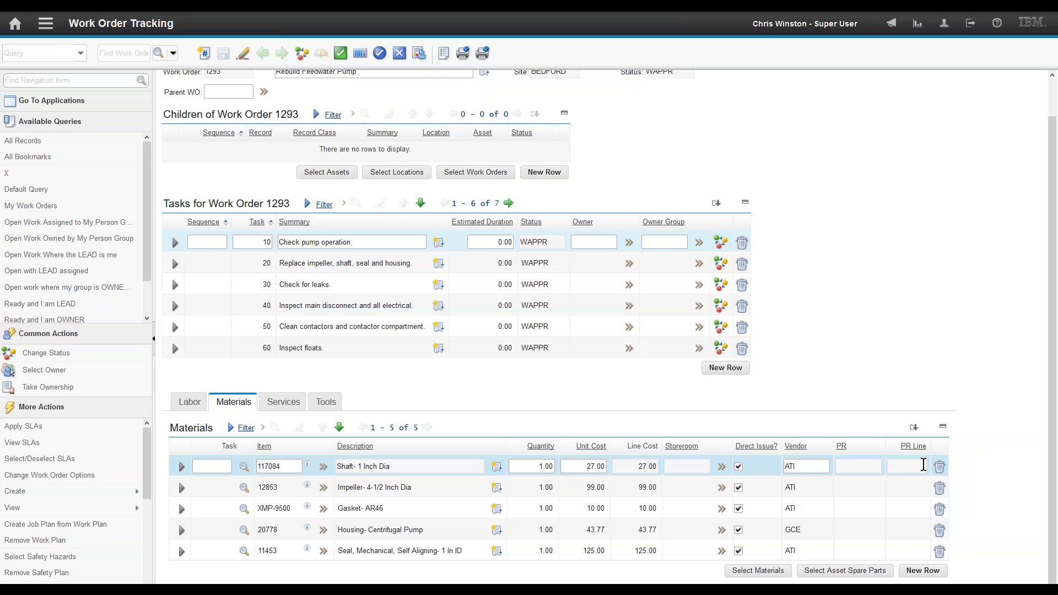
left_click(181, 469)
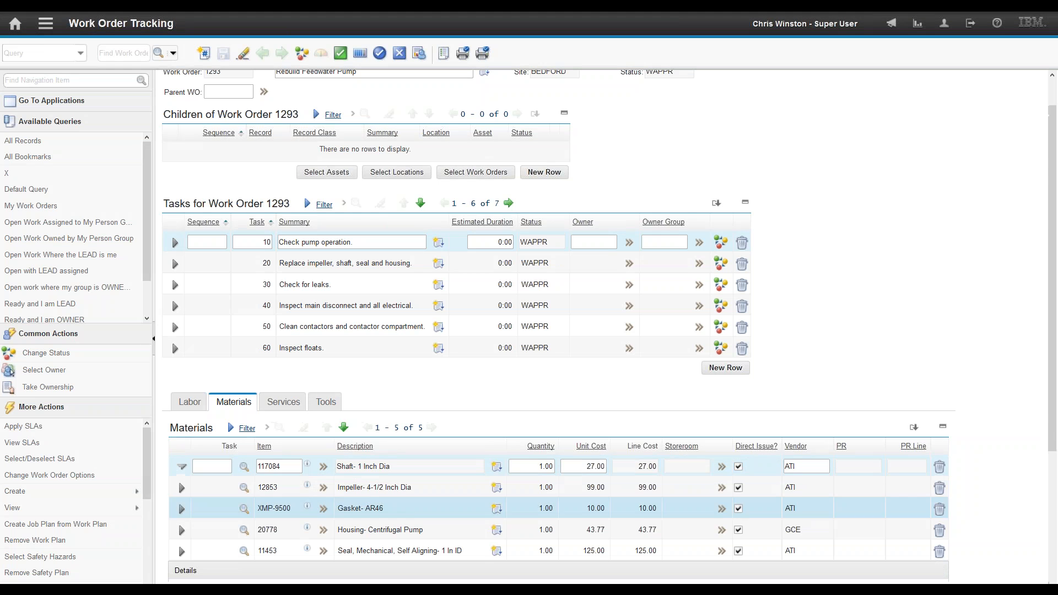
left_click_drag(1047, 442, 1051, 562)
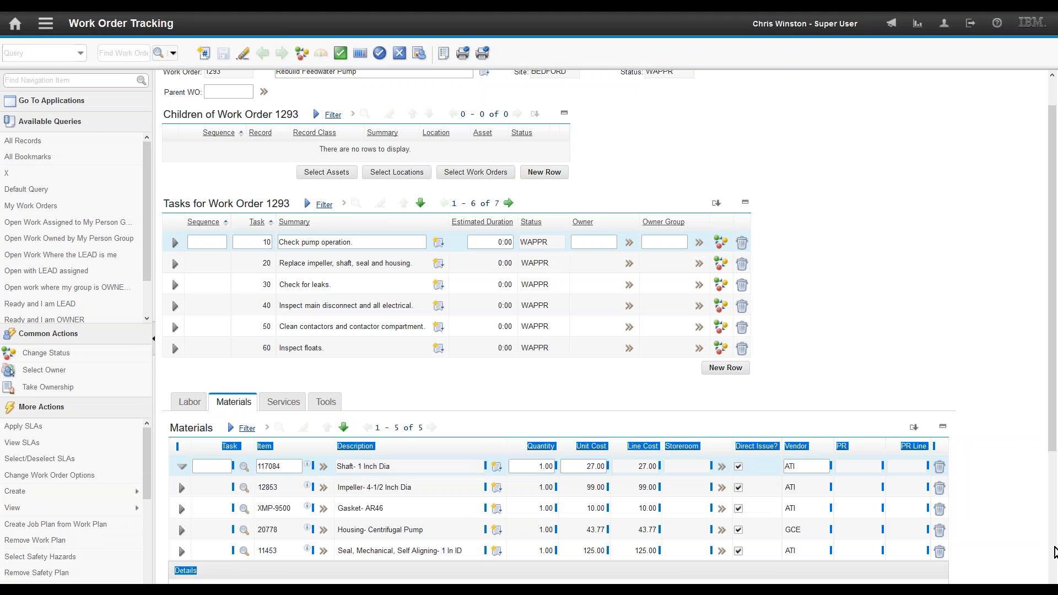
scroll(1054, 552, "down", 4)
left_click(614, 465)
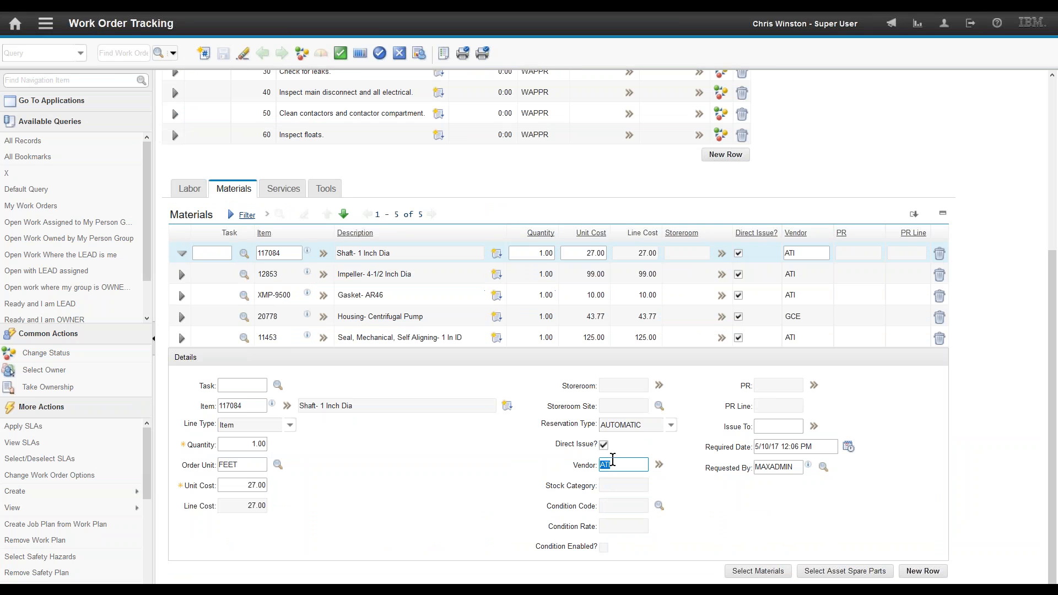
left_click(772, 405)
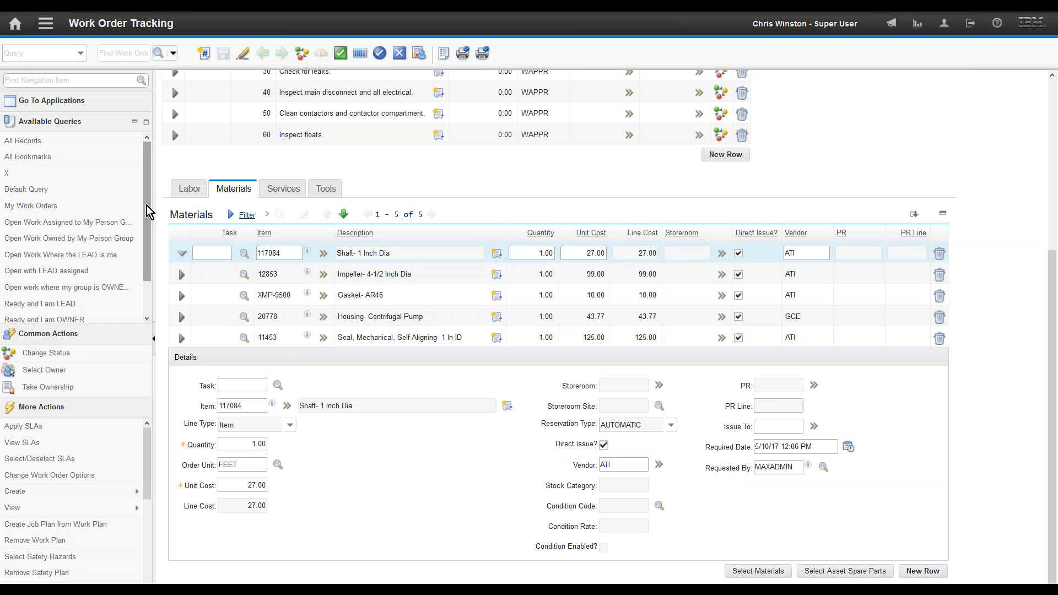
left_click(184, 257)
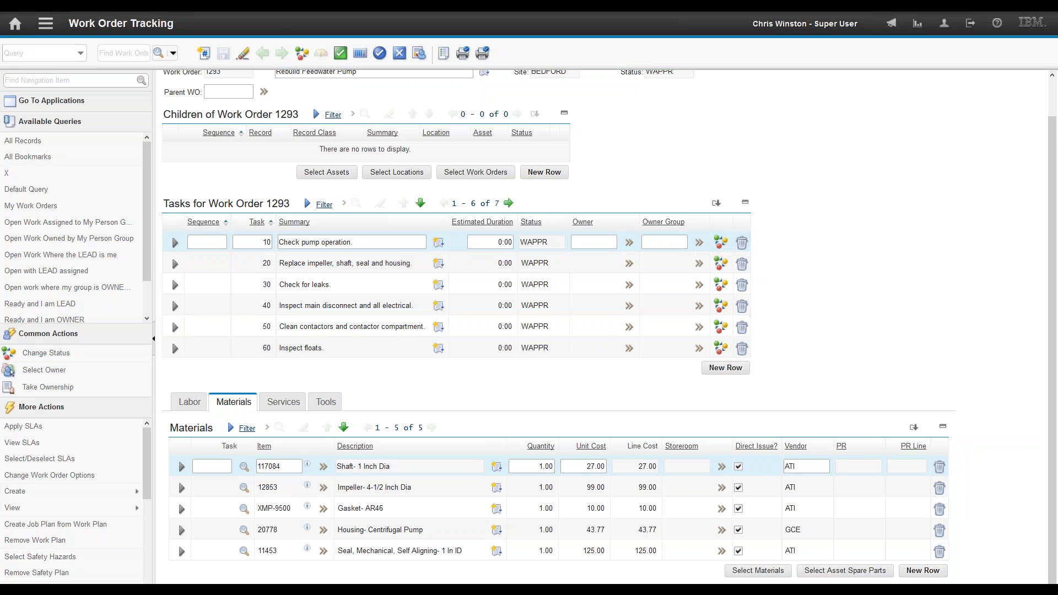
left_click(284, 402)
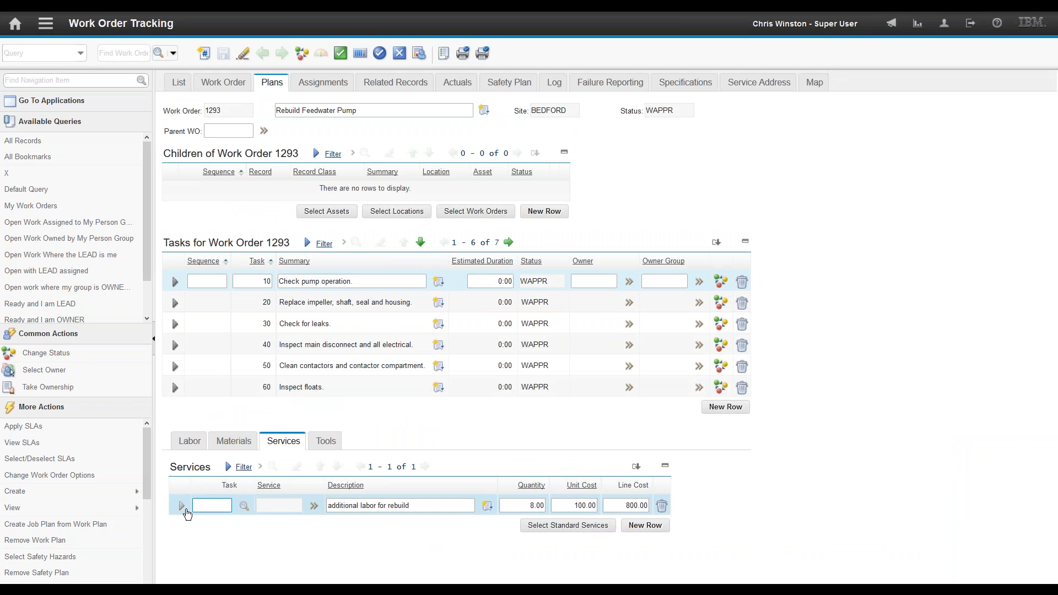
left_click(182, 505)
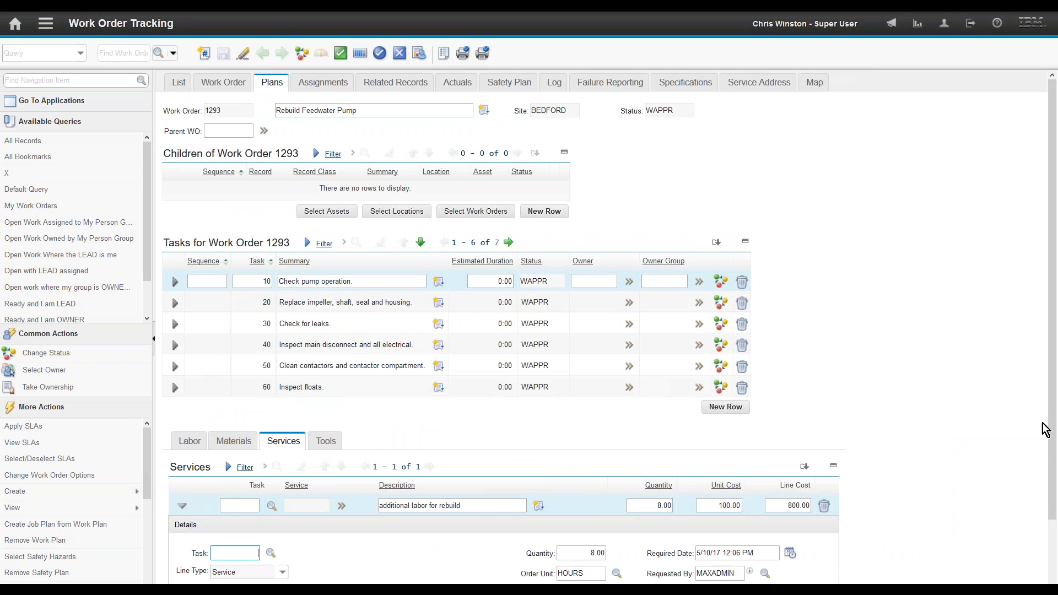
scroll(1053, 491, "down", 2)
scroll(1053, 490, "down", 1)
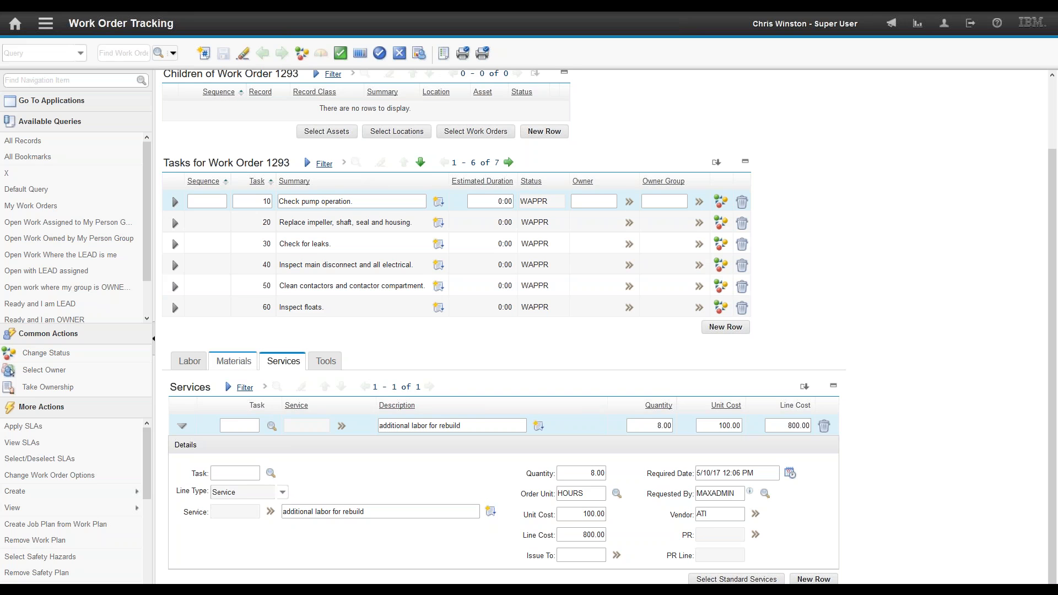
left_click(234, 361)
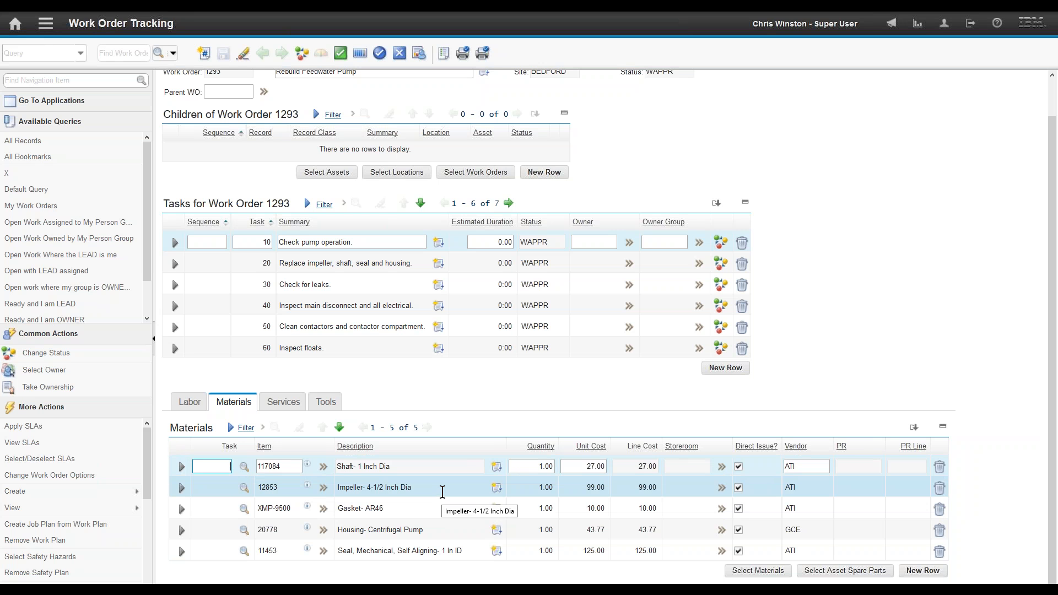
scroll(775, 137, "up", 2)
left_click(682, 111)
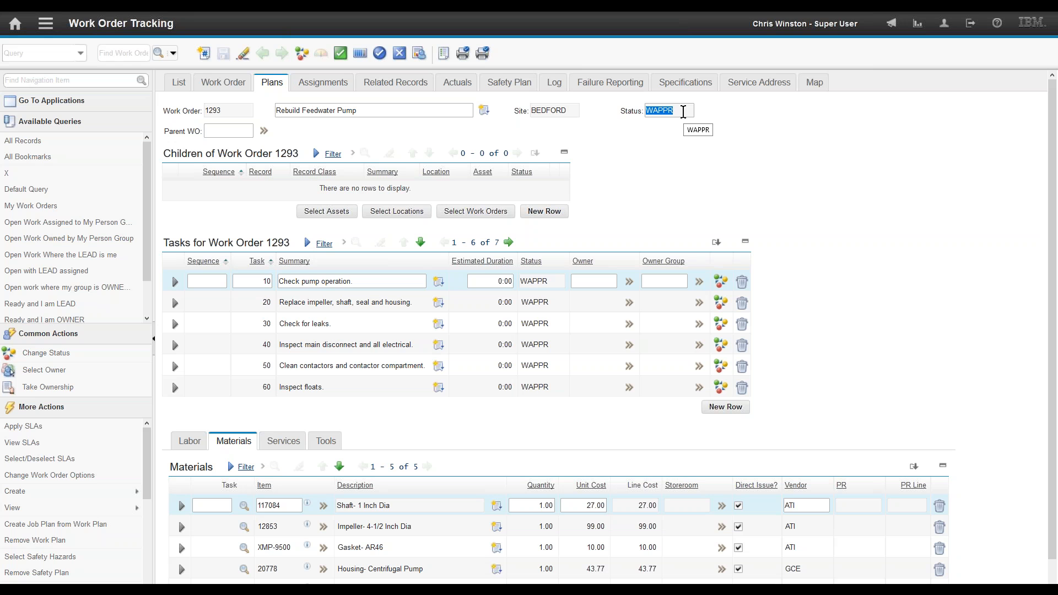
Step: Change work order 1293's status to Approved and confirm the Status field now reads WMATL
left_click(340, 52)
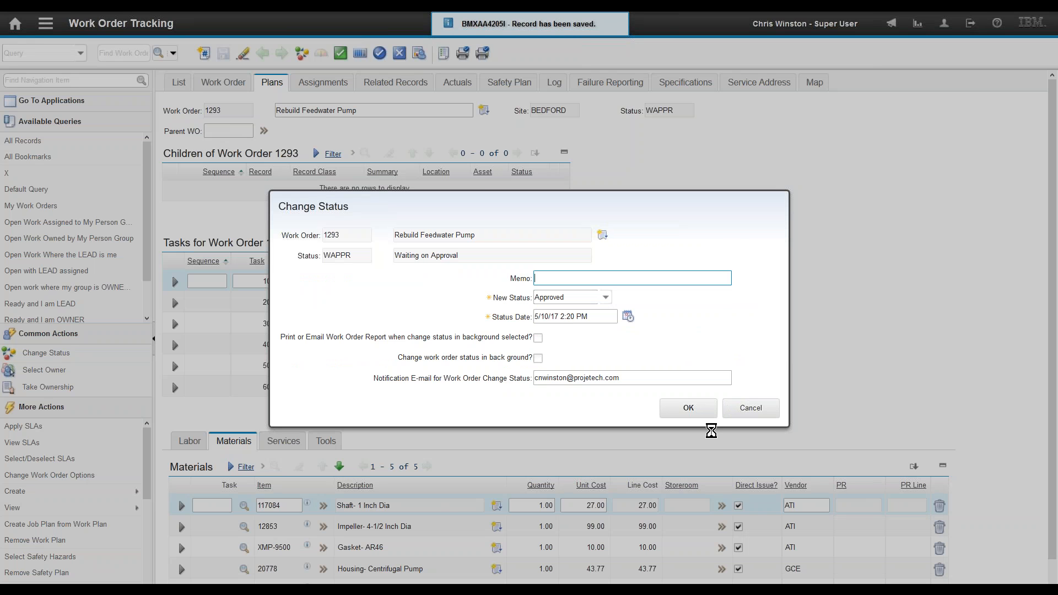
left_click(689, 410)
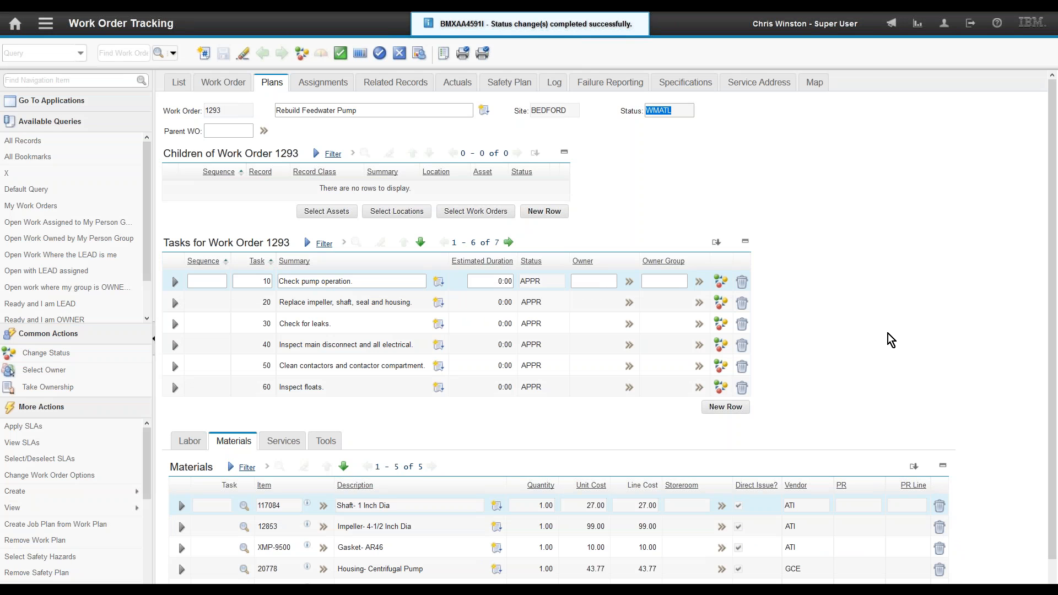
left_click(680, 111)
double_click(666, 111)
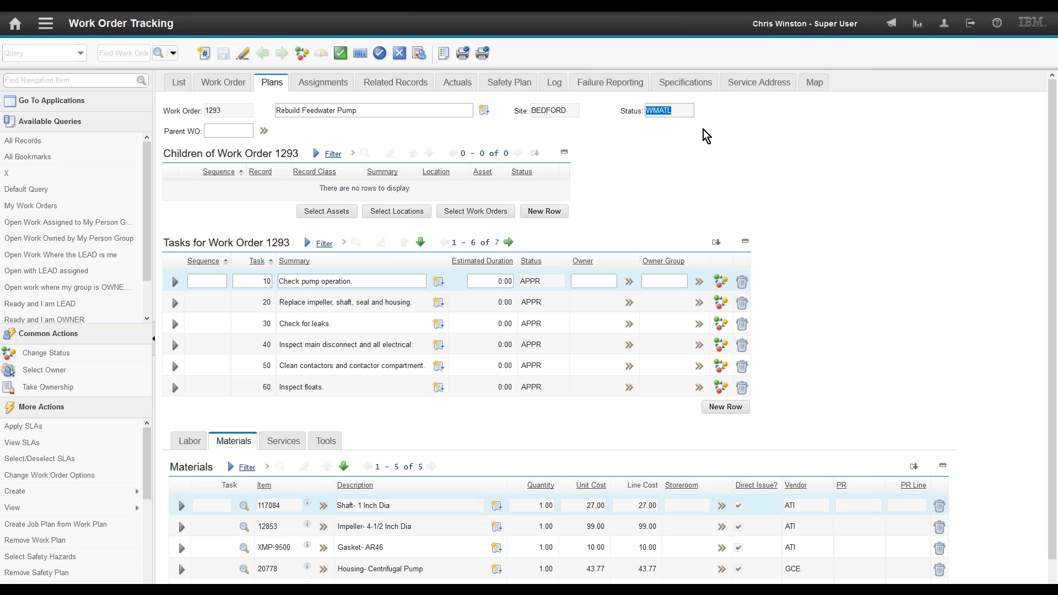
left_click(678, 111)
Step: On work order 1293's actuals, add a labor row and delete it again, leaving no labor recorded
left_click(468, 91)
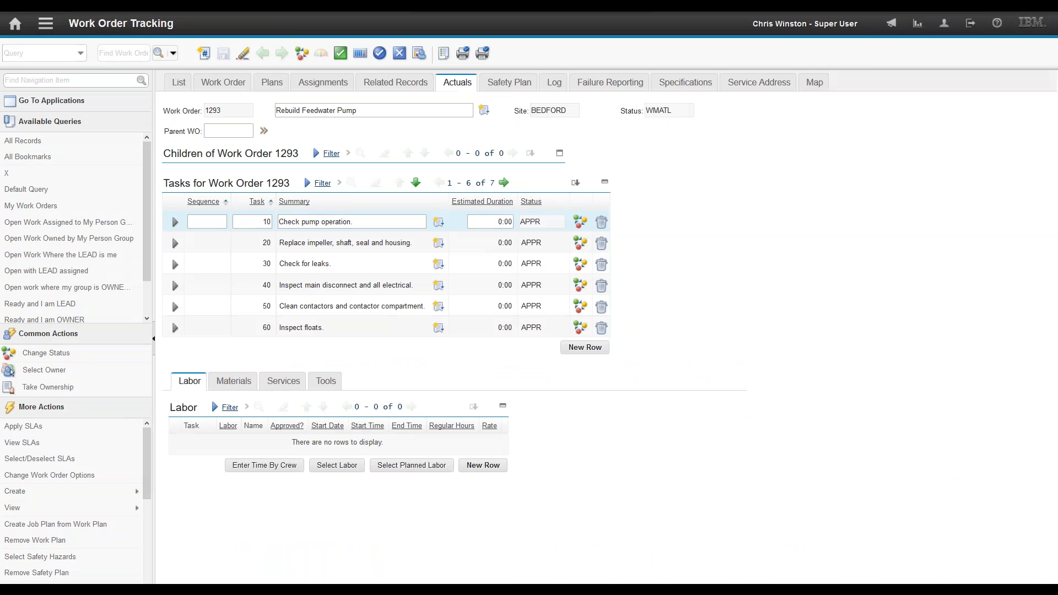
left_click(483, 466)
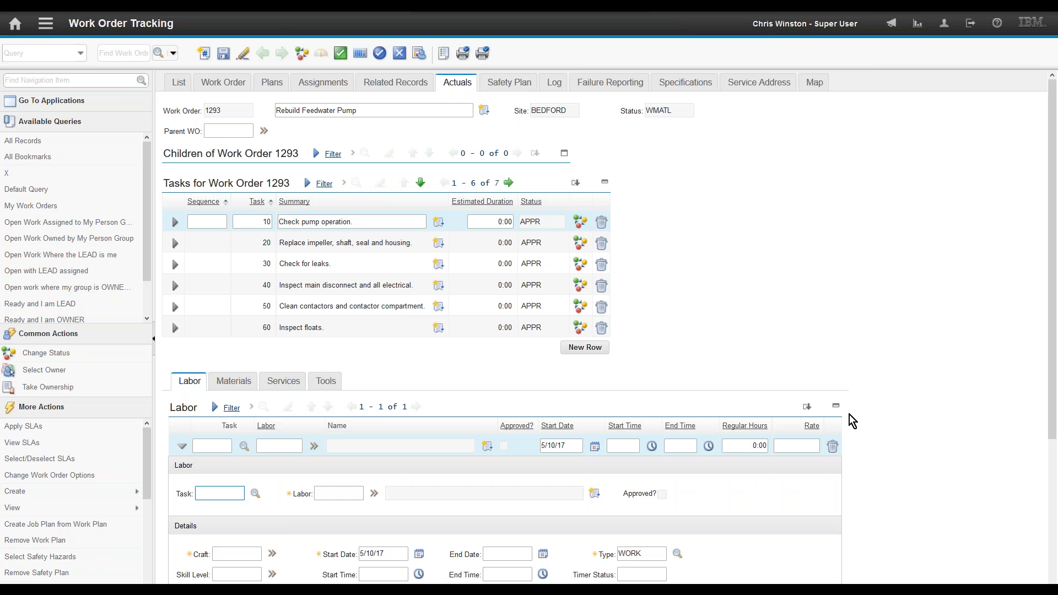
left_click(832, 446)
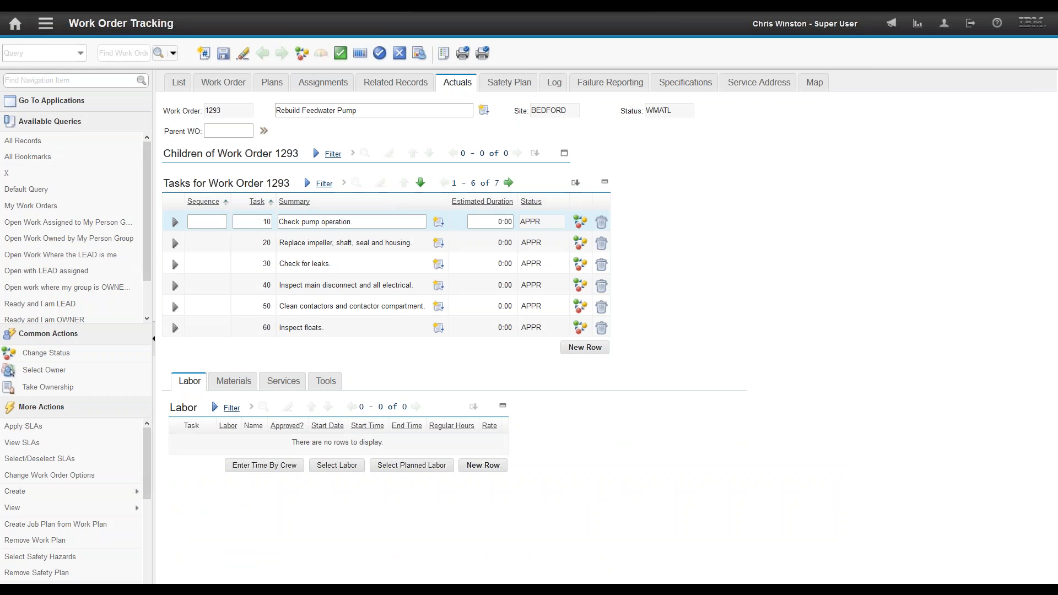
Step: Switch to the Inventory application, saving work order 1293's changes when prompted
left_click(46, 27)
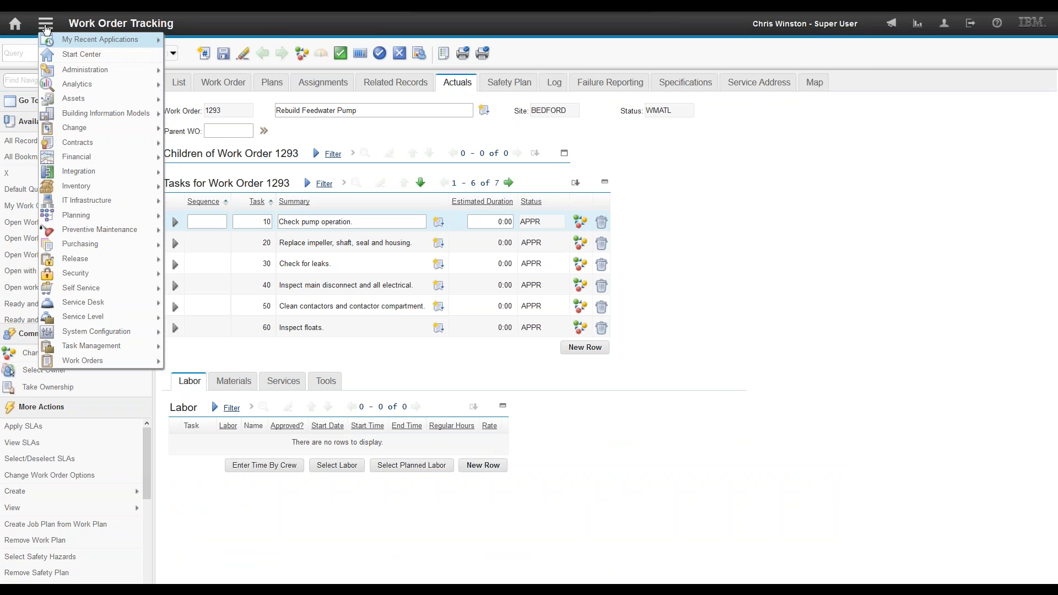
mouse_move(68, 187)
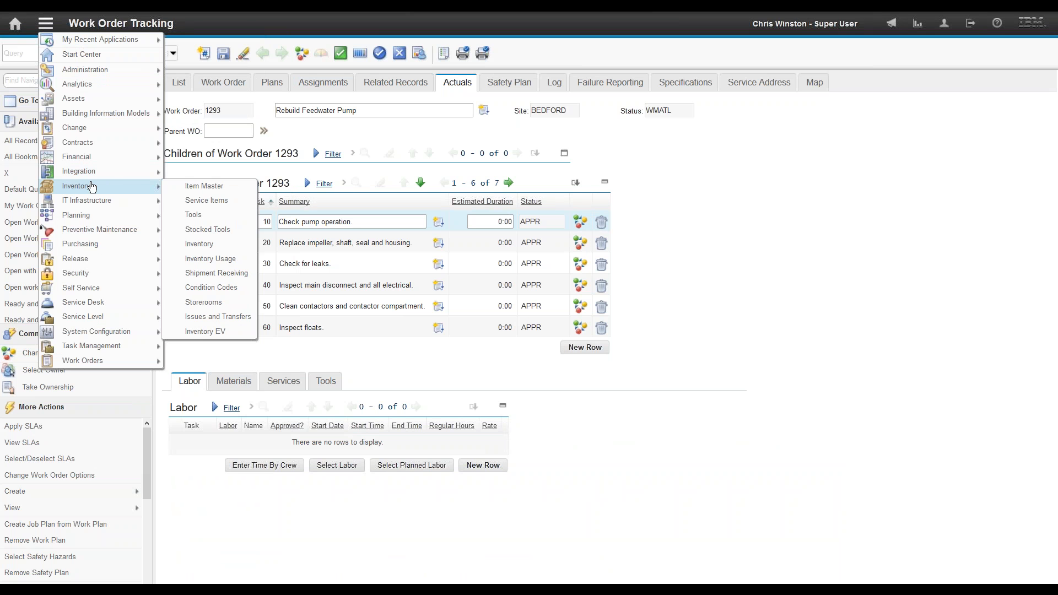
left_click(199, 245)
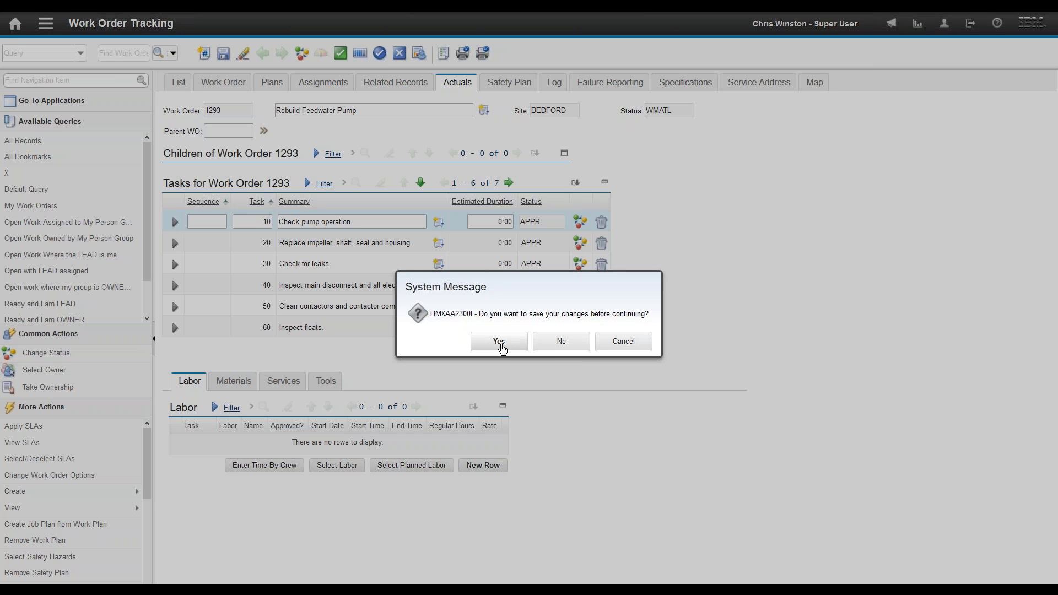
left_click(501, 345)
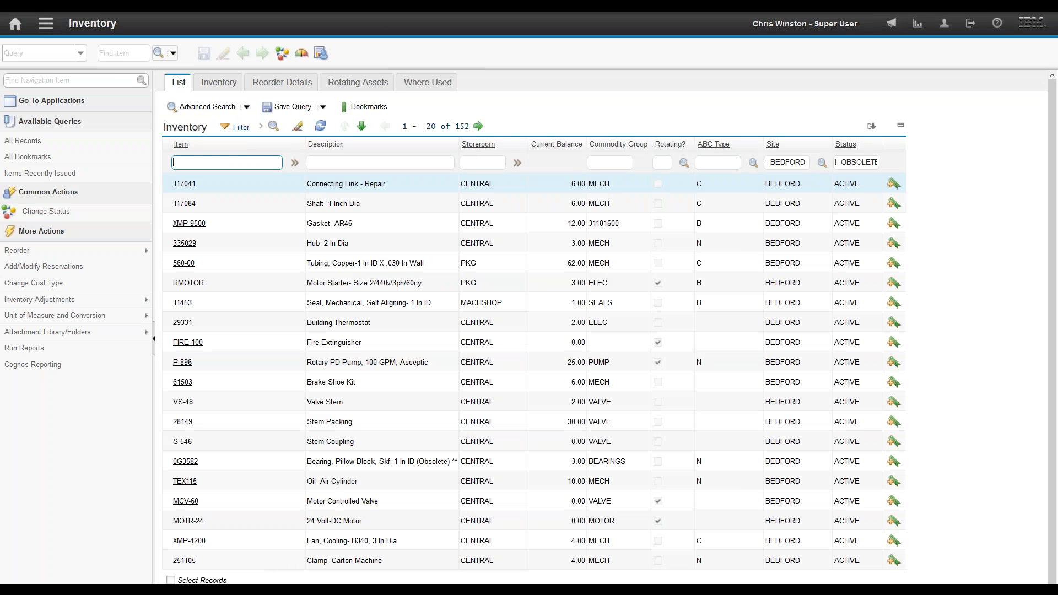
mouse_move(114, 252)
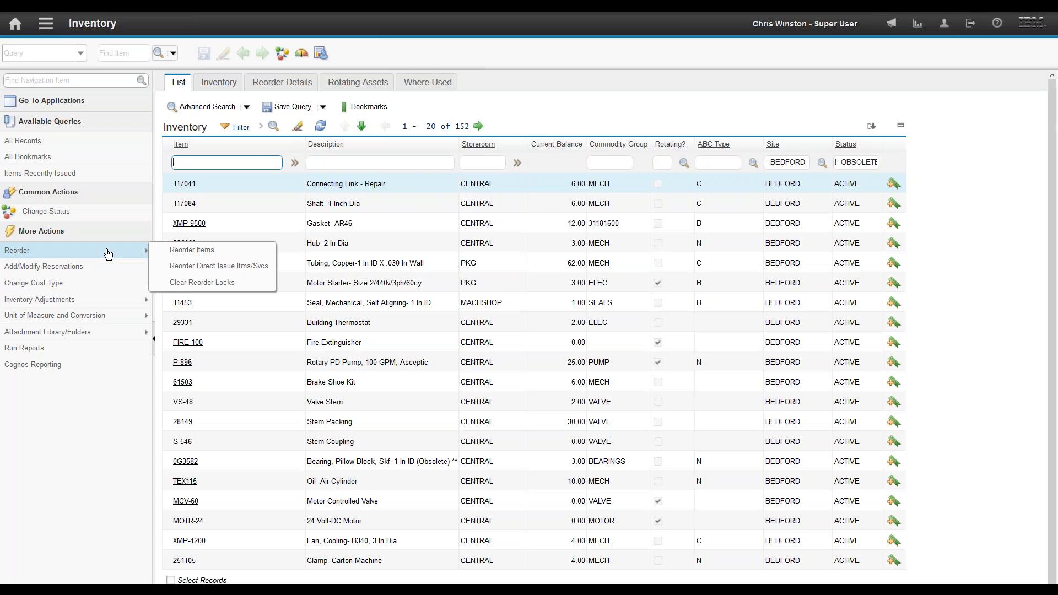
Step: Run the direct-issue items/services reorder in the foreground with a preview, generating PRs 1037 and 1038
left_click(205, 268)
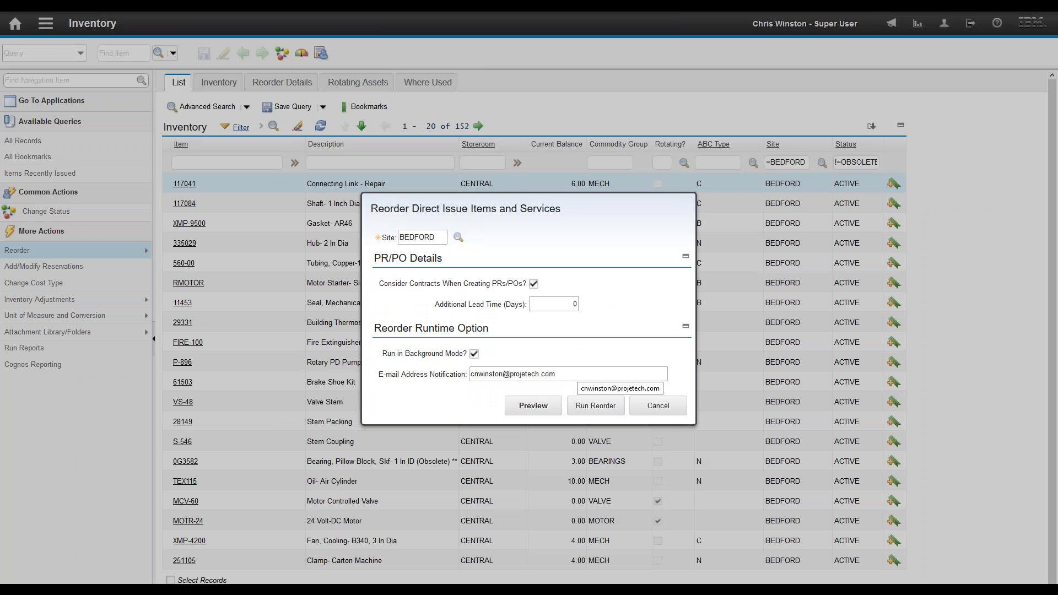
left_click(534, 408)
left_click(475, 351)
left_click(533, 406)
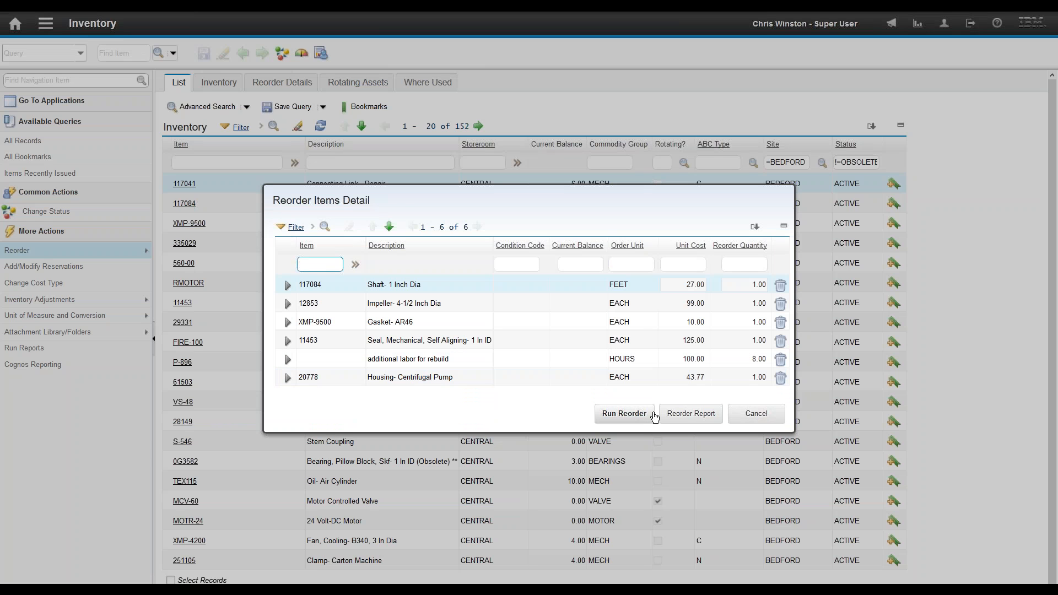
left_click(627, 417)
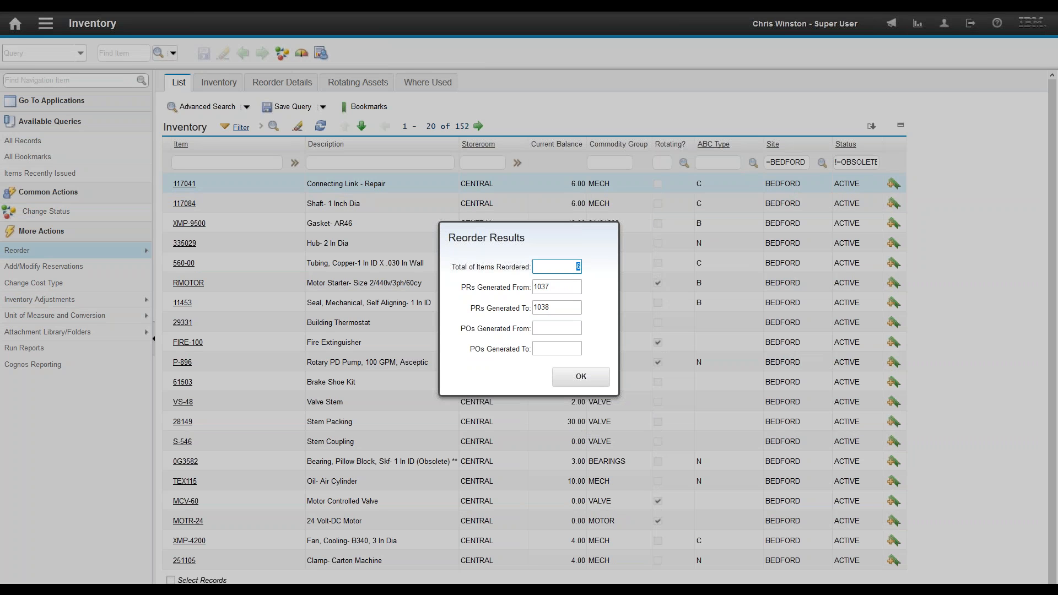
left_click(577, 381)
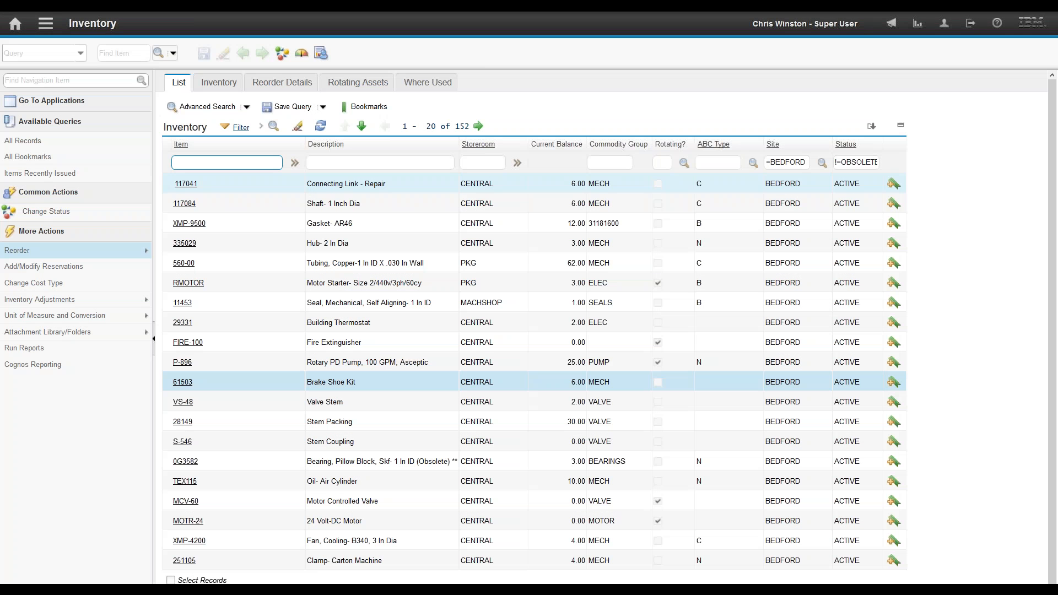
Step: Go to the Purchase Requisitions application
left_click(46, 28)
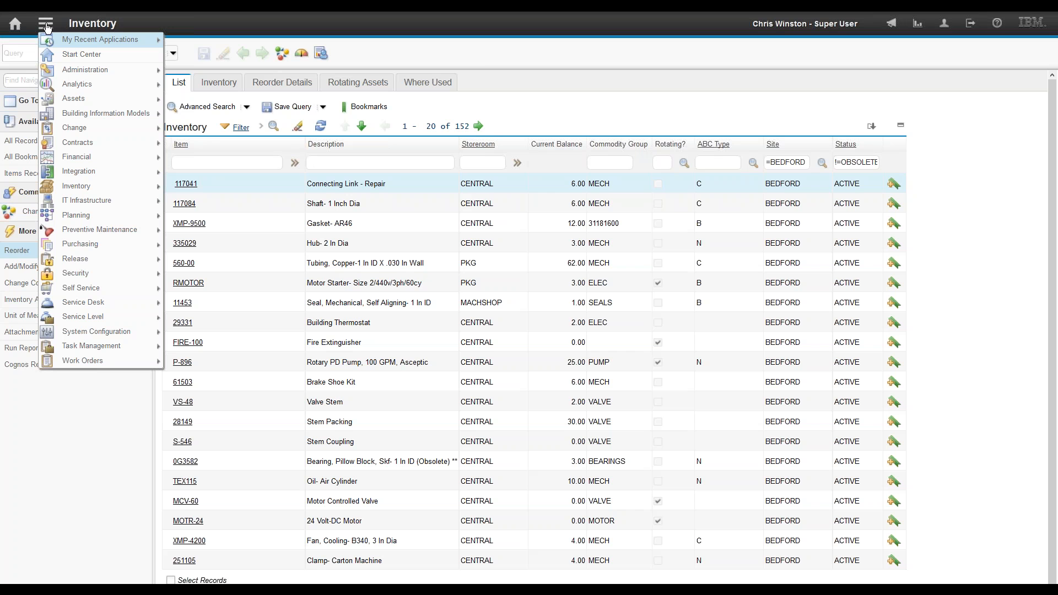
mouse_move(84, 248)
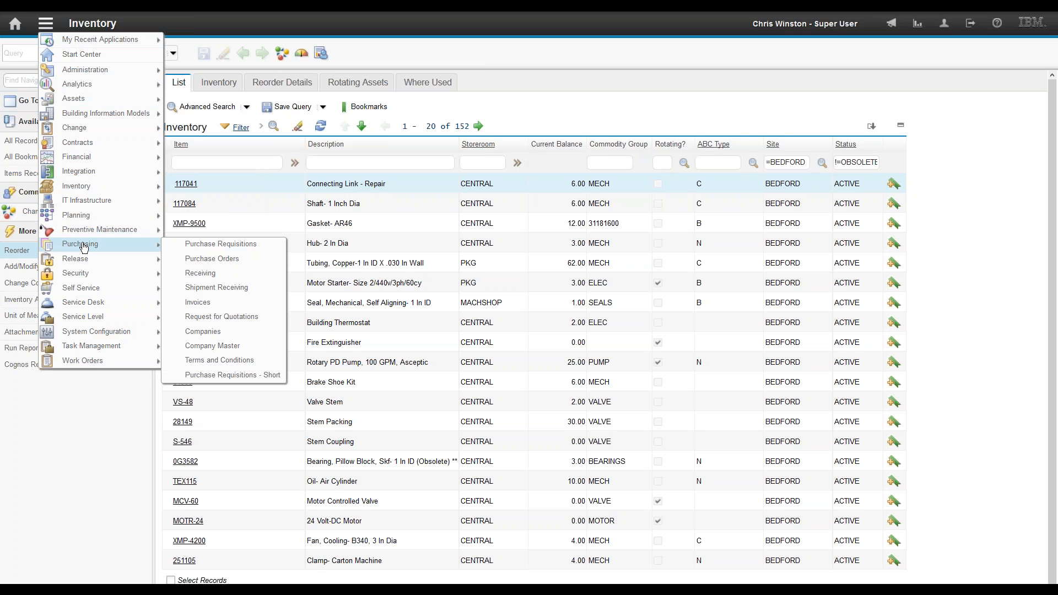
left_click(221, 246)
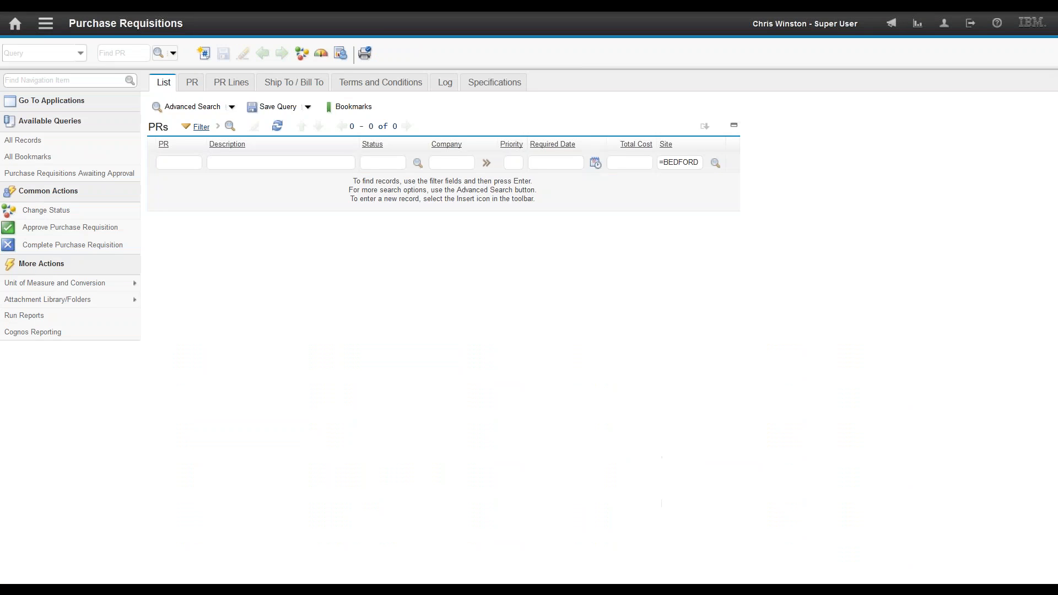
Step: Filter the list to PRs 1037 and 1038, open PR 1037 and expand its line 1
type("1037,1038")
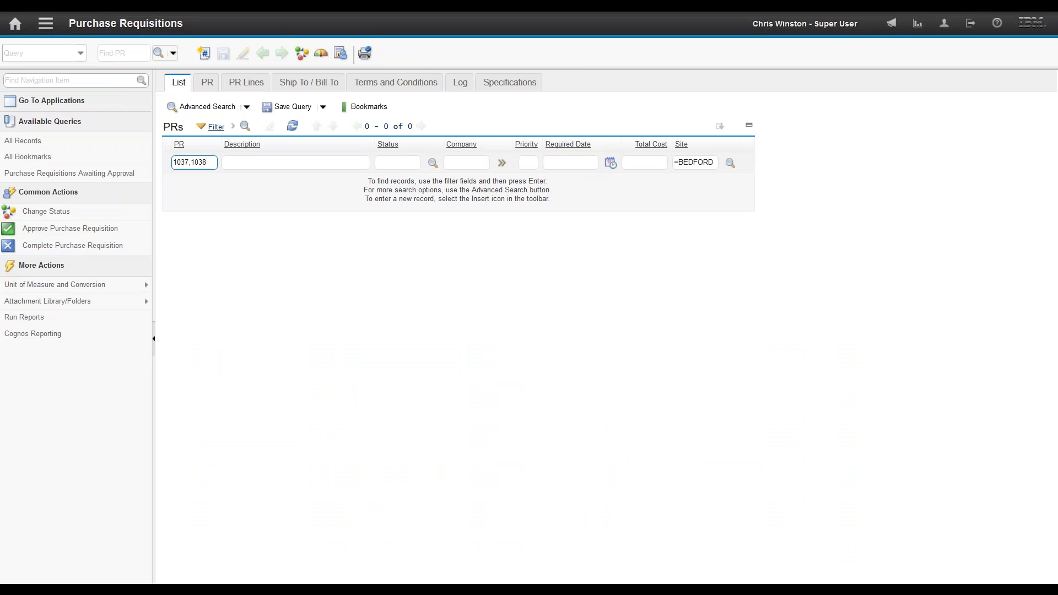
key("Return")
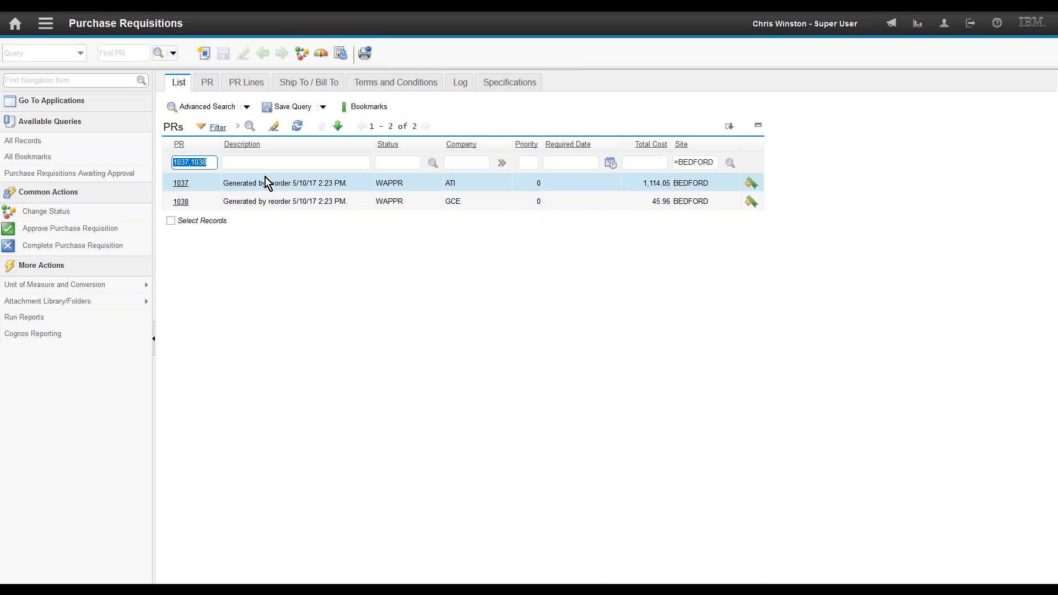
left_click(182, 184)
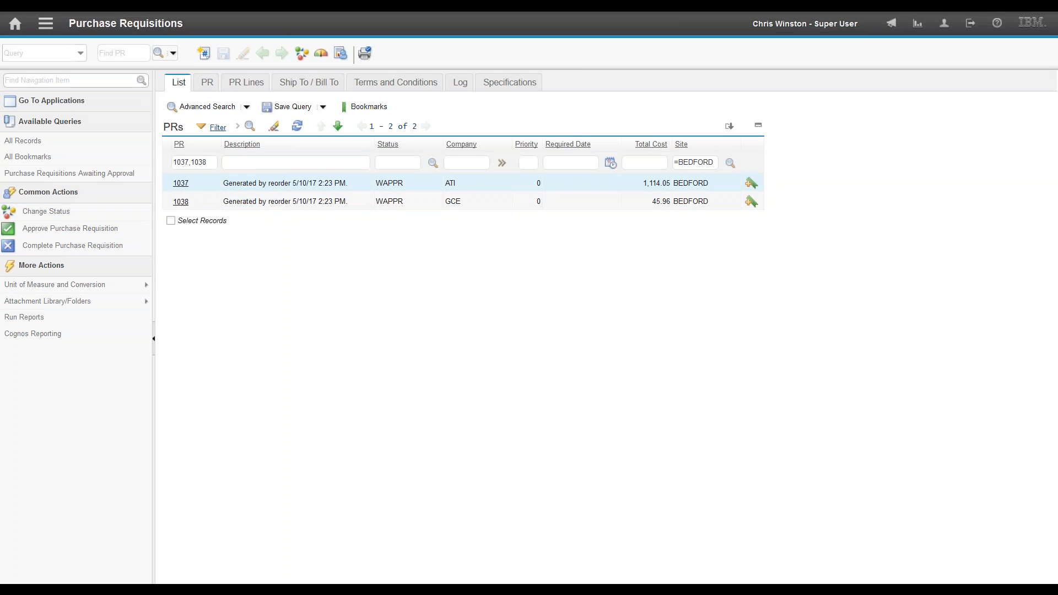
left_click(247, 82)
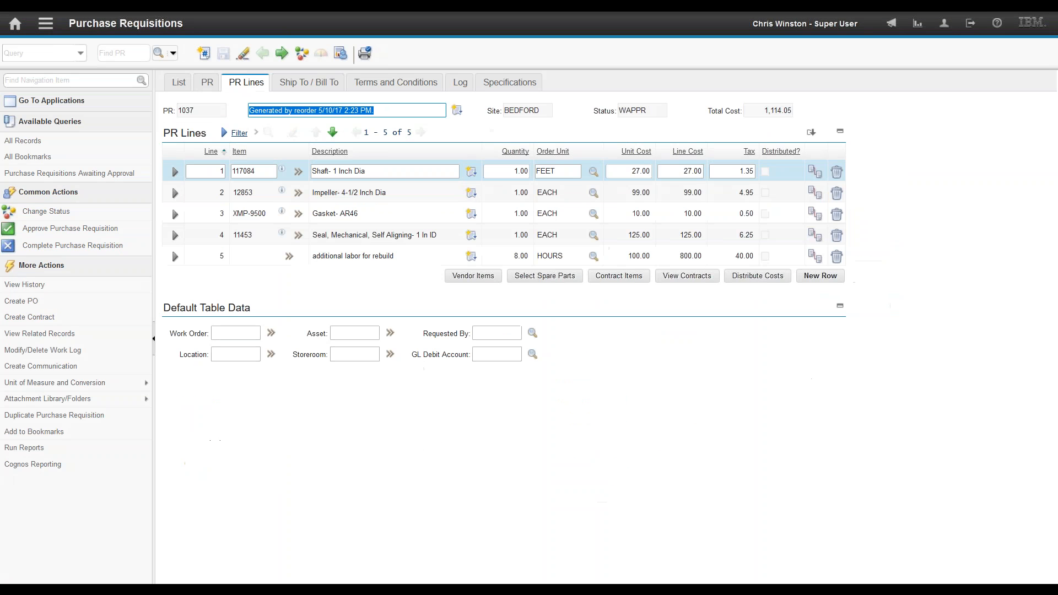
left_click(175, 172)
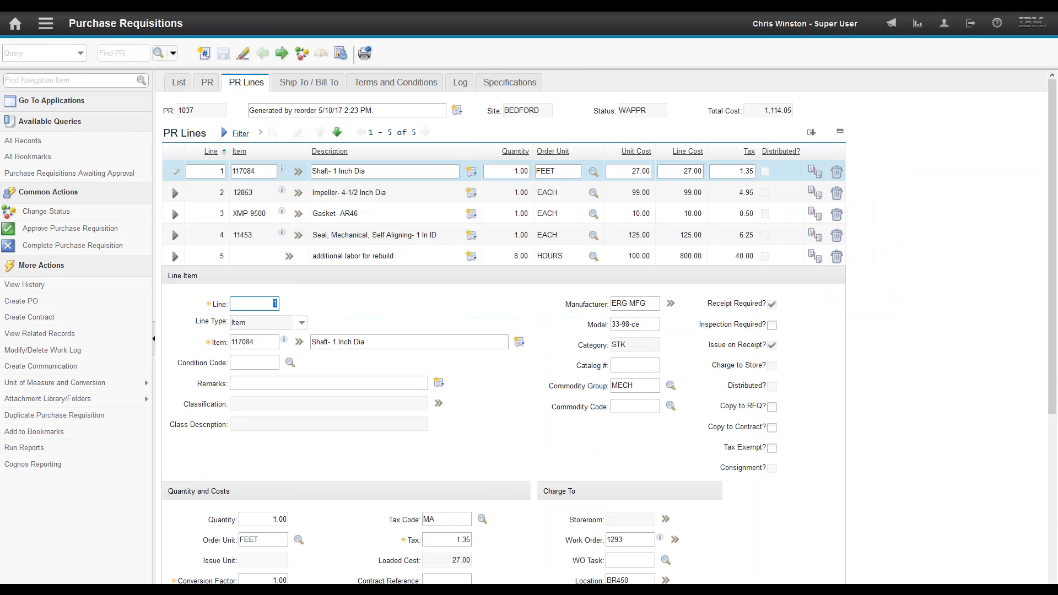
left_click_drag(1055, 358, 1023, 544)
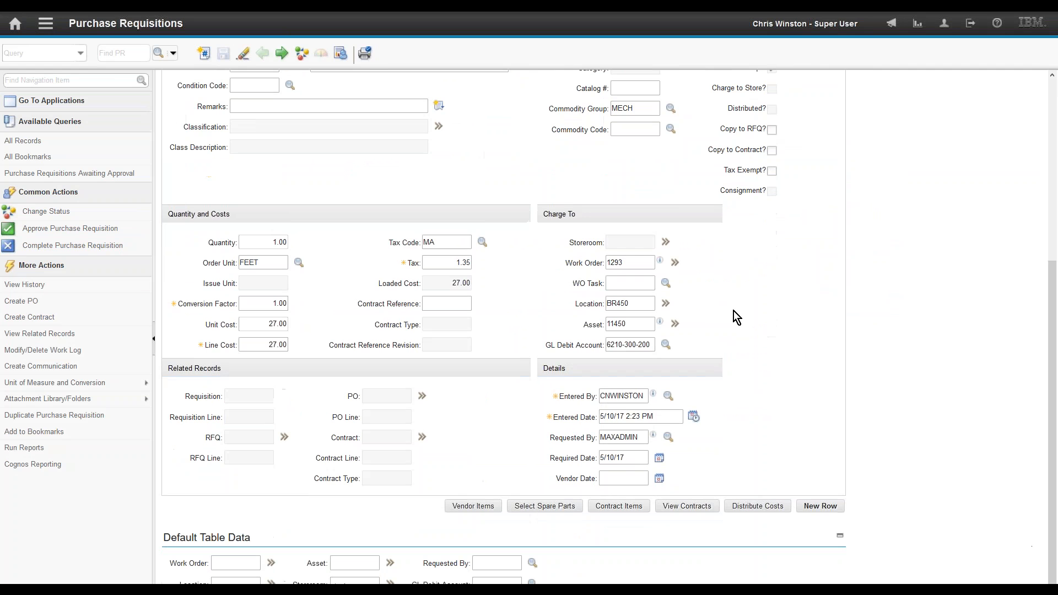
Step: Jump from line 1's work order 1293 into Work Order Tracking
left_click(638, 265)
left_click(676, 263)
mouse_move(704, 325)
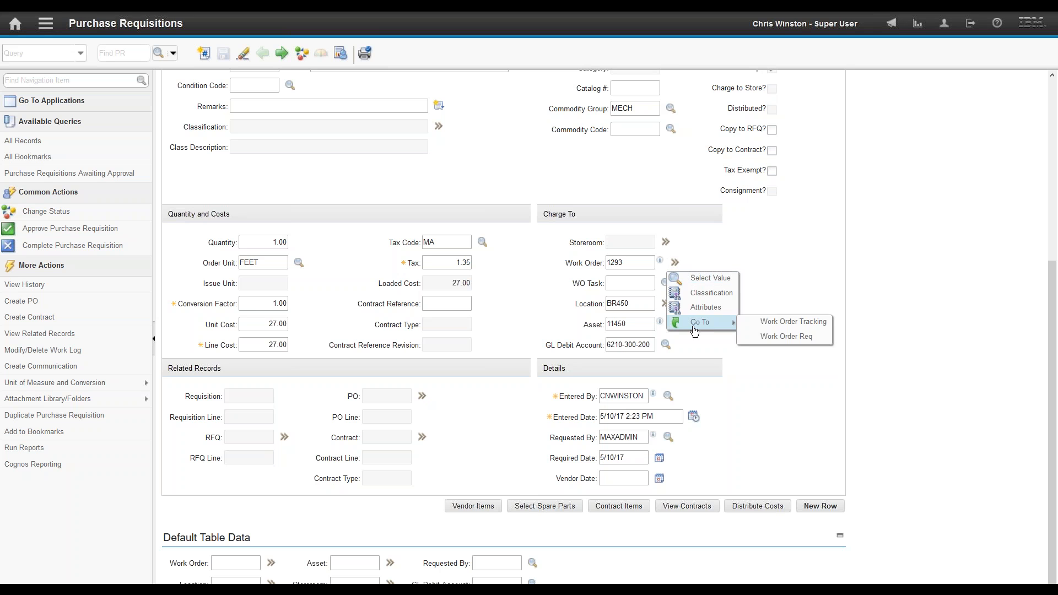
left_click(794, 322)
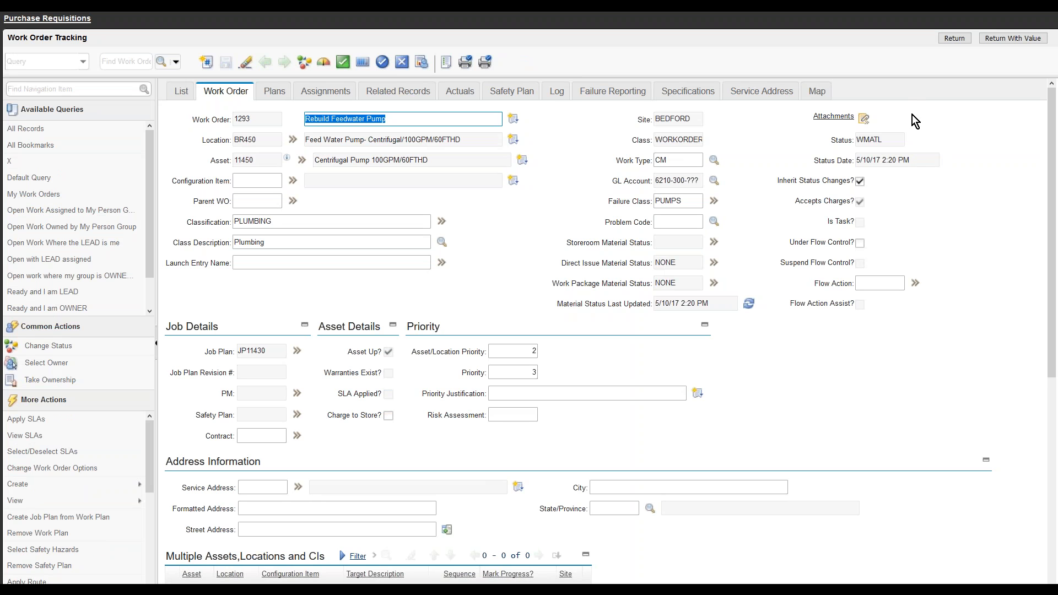
left_click(891, 141)
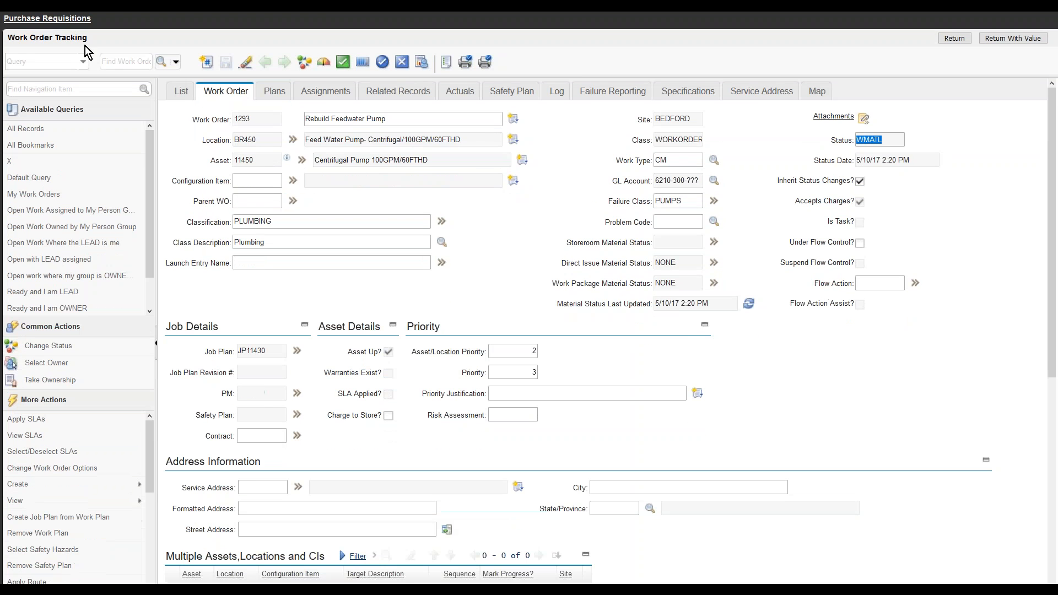
left_click(49, 22)
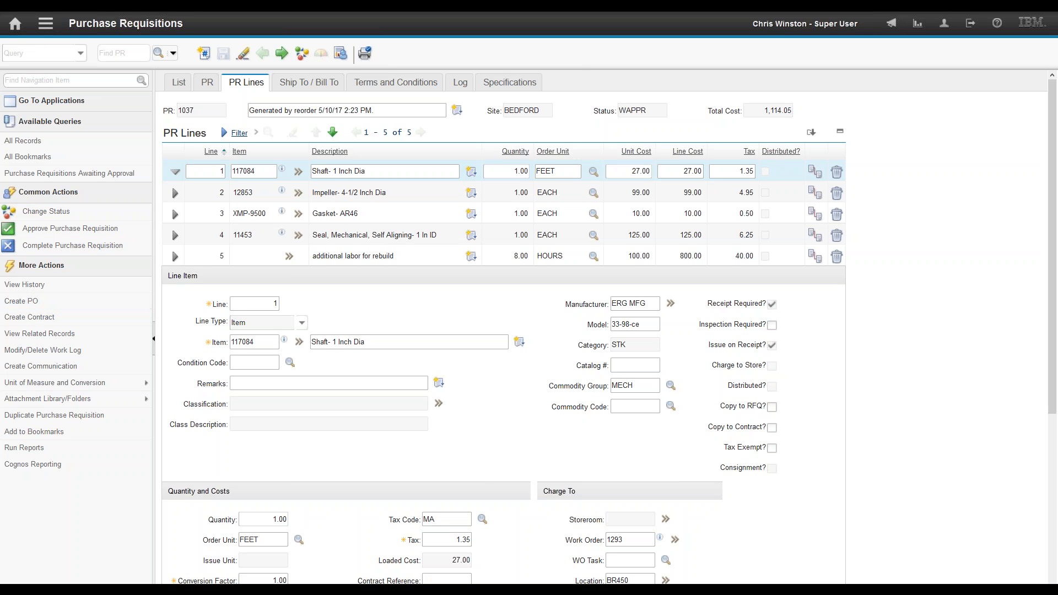
Step: Open the Purchase Orders application
left_click(44, 29)
mouse_move(104, 244)
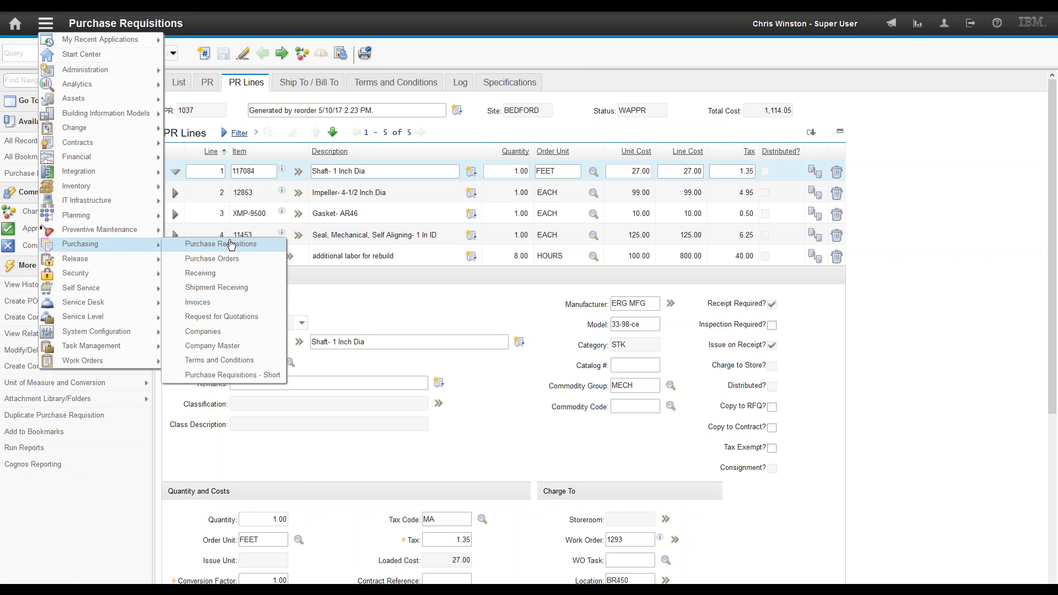
left_click(223, 258)
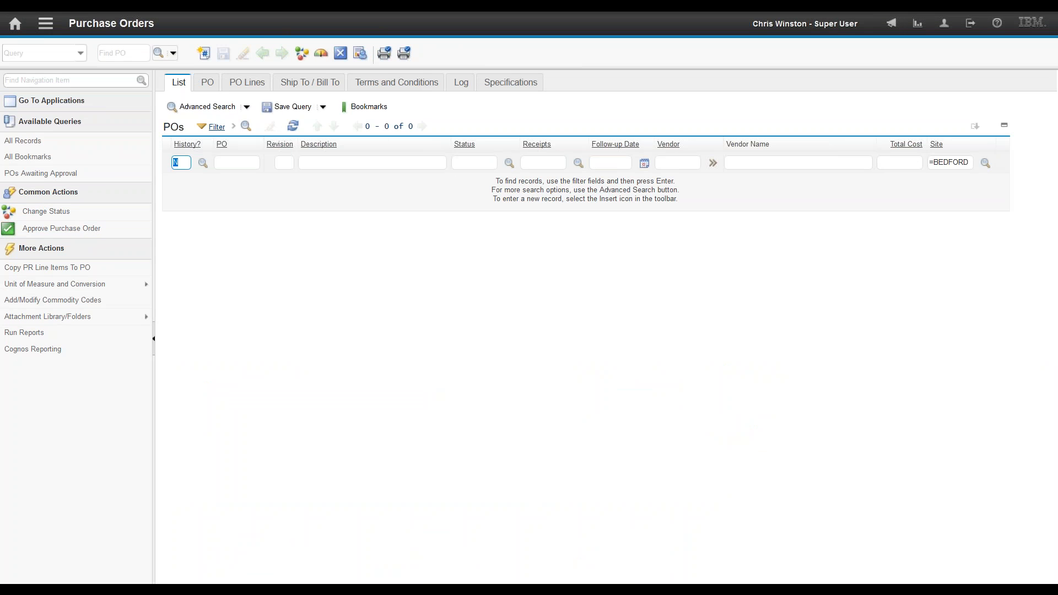
Step: Insert a new PO with a pump rebuild description and vendor ATI, saving it as PO 1100
left_click(207, 56)
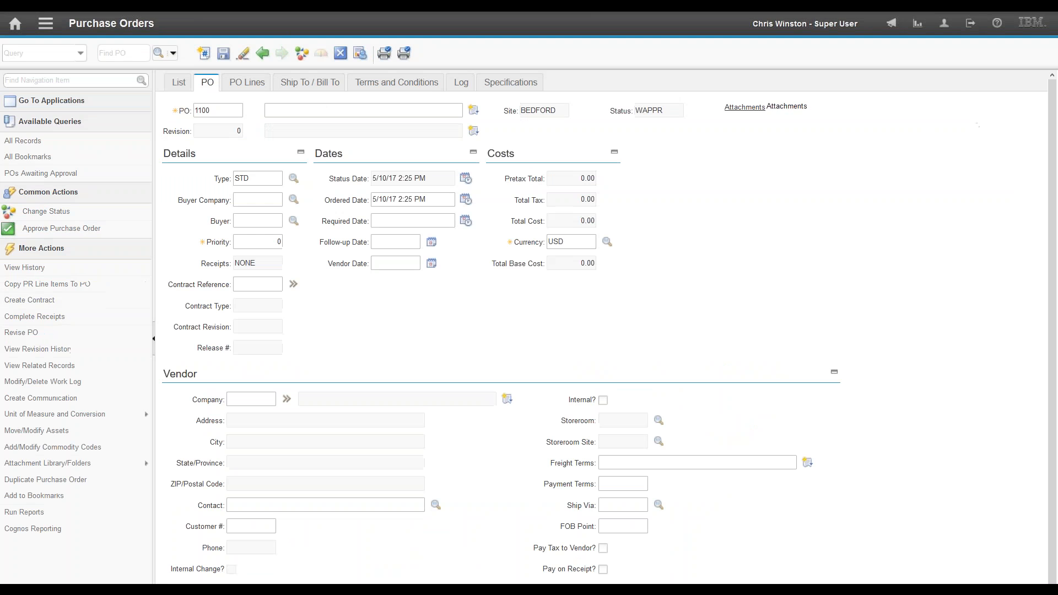
left_click(365, 106)
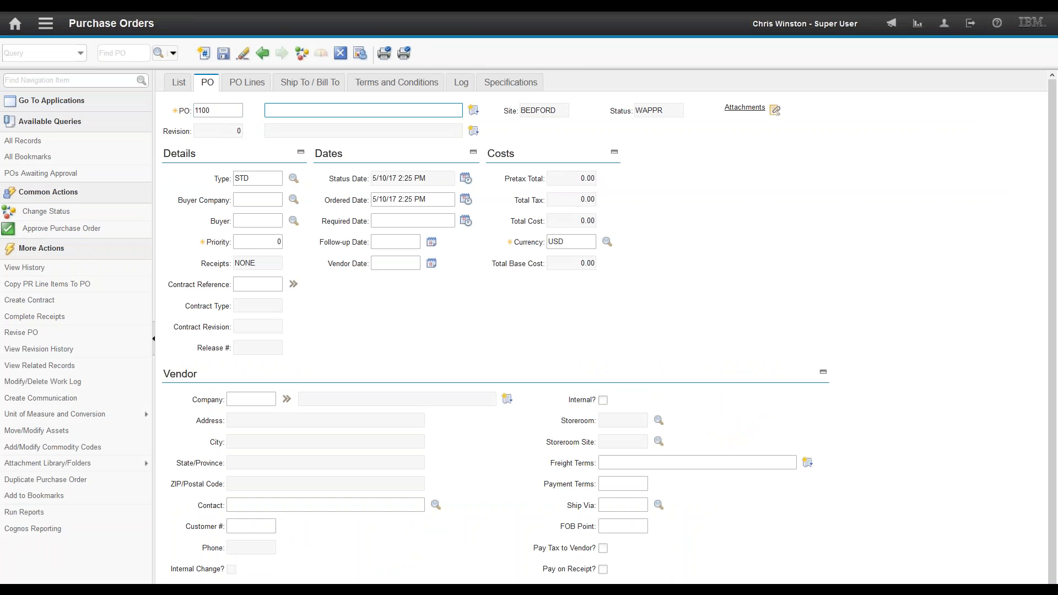
type("pu")
key("BackSpace")
key("BackSpace")
left_click(253, 395)
type("ati")
key("Tab")
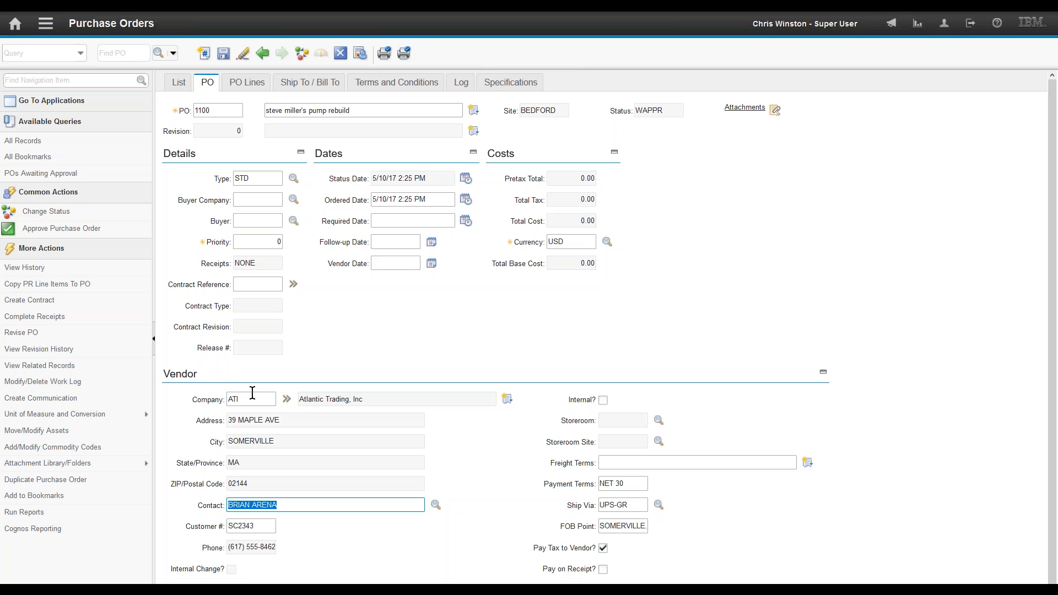
left_click(224, 53)
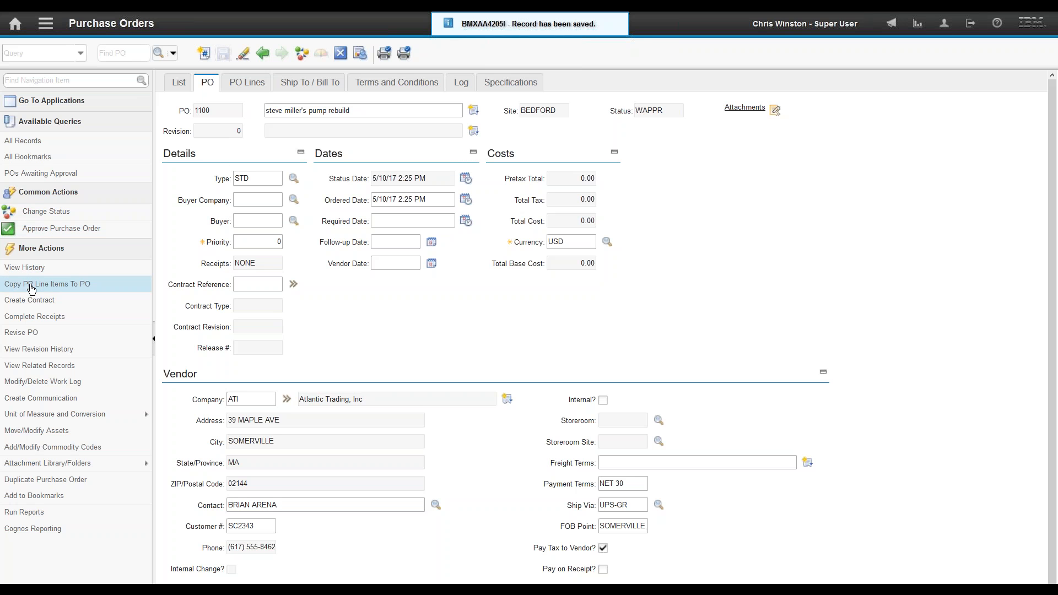
Step: Copy the six PR 1037 and 1038 lines, filtered by '103', onto PO 1100, totalling 1,160.01
left_click(73, 285)
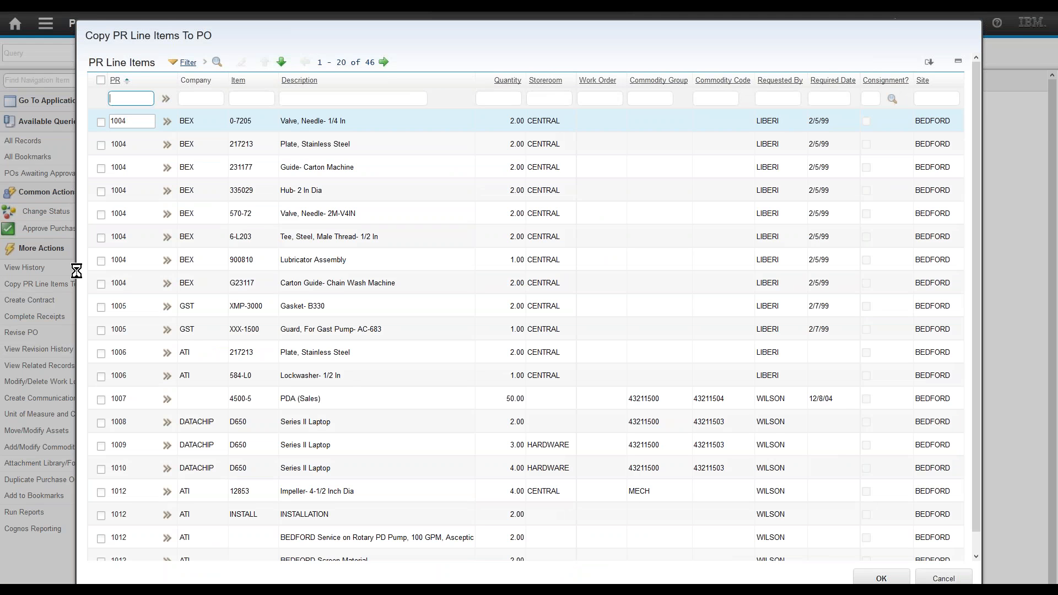
key("F11")
type("103_")
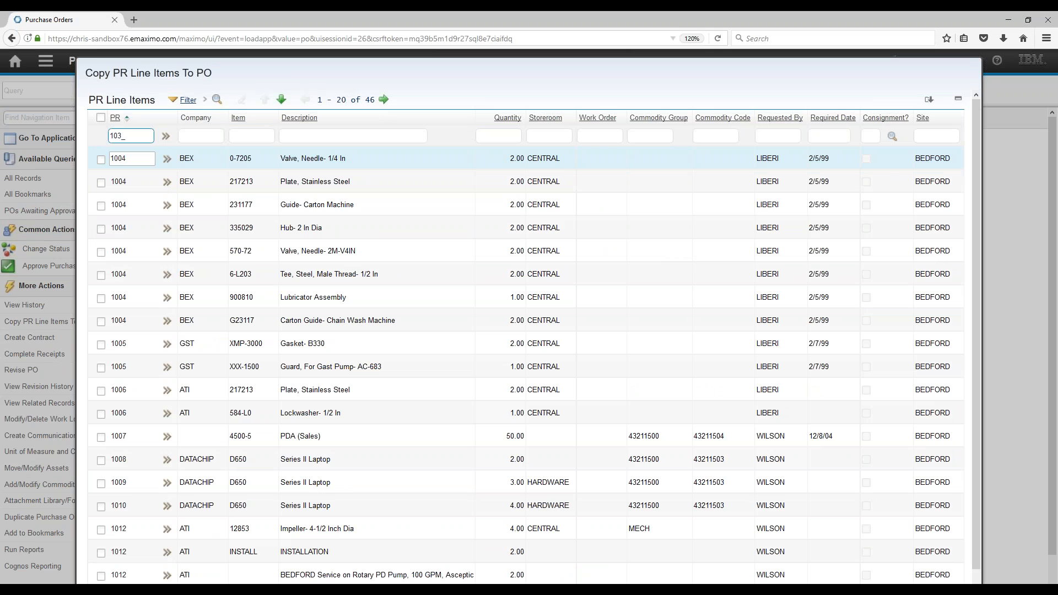
key("Return")
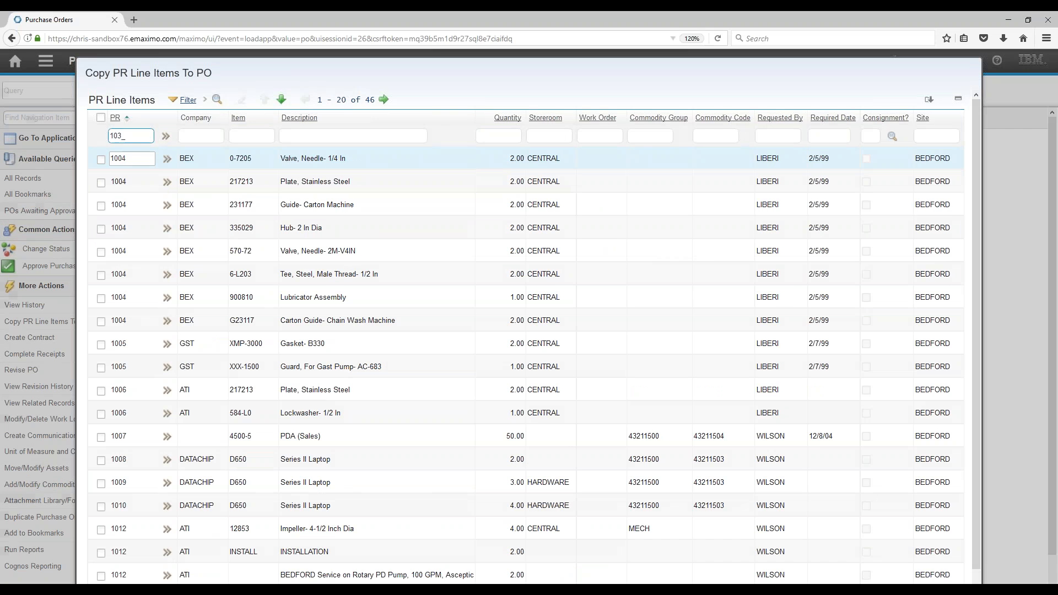
key("F11")
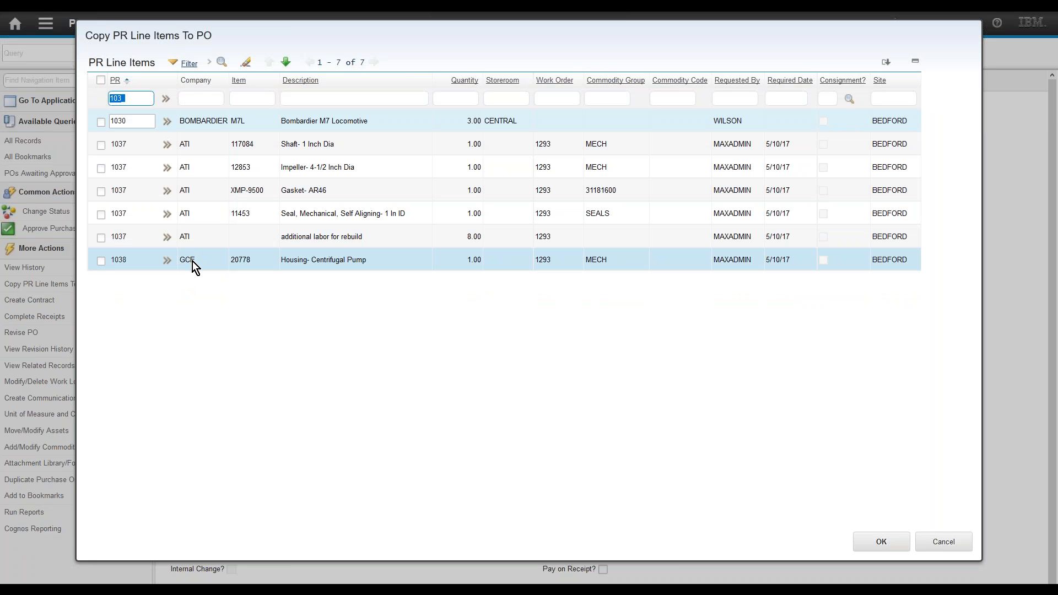
left_click(102, 82)
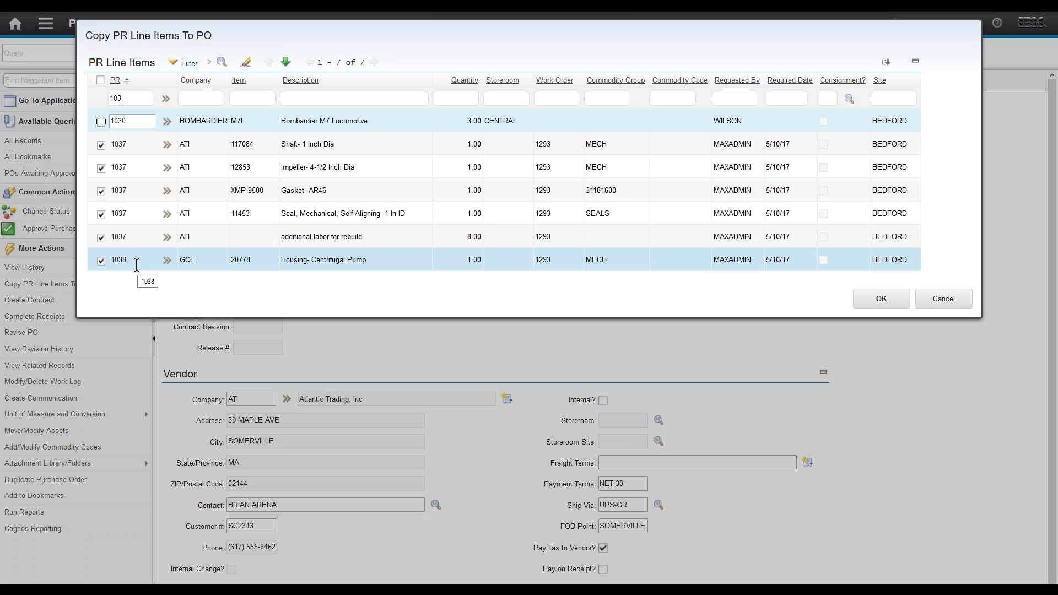
left_click(880, 299)
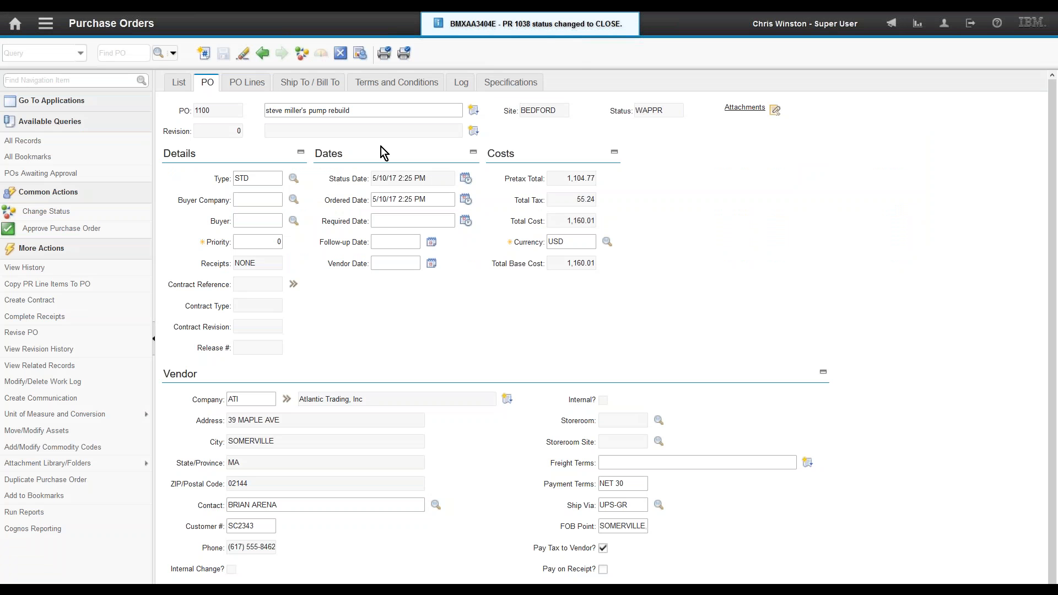
Step: Open PO 1100's lines and review lines 1 and 2, noting line 1's work order 1293
left_click(247, 86)
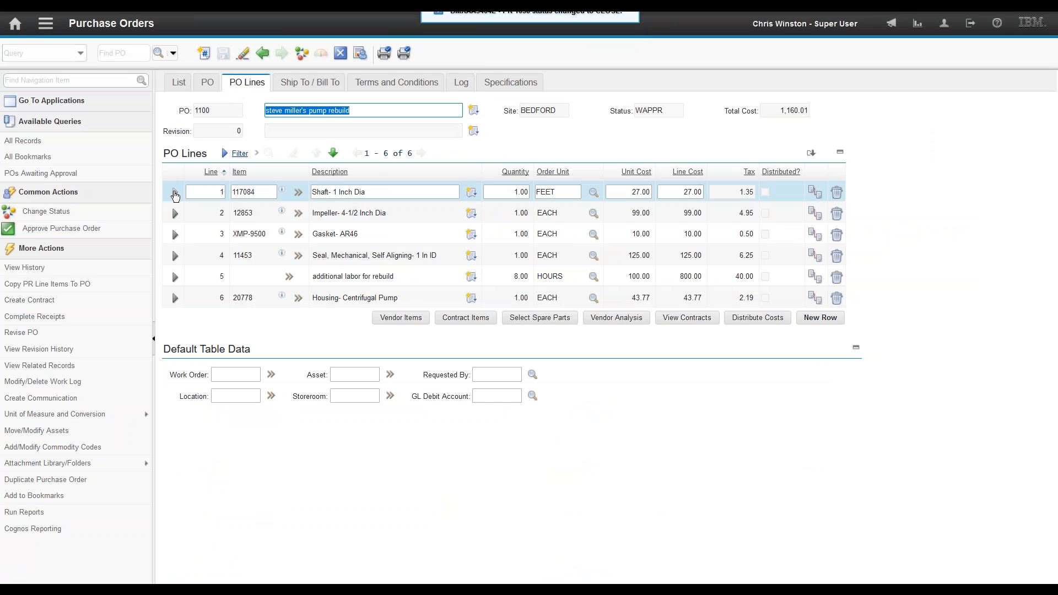
left_click(175, 193)
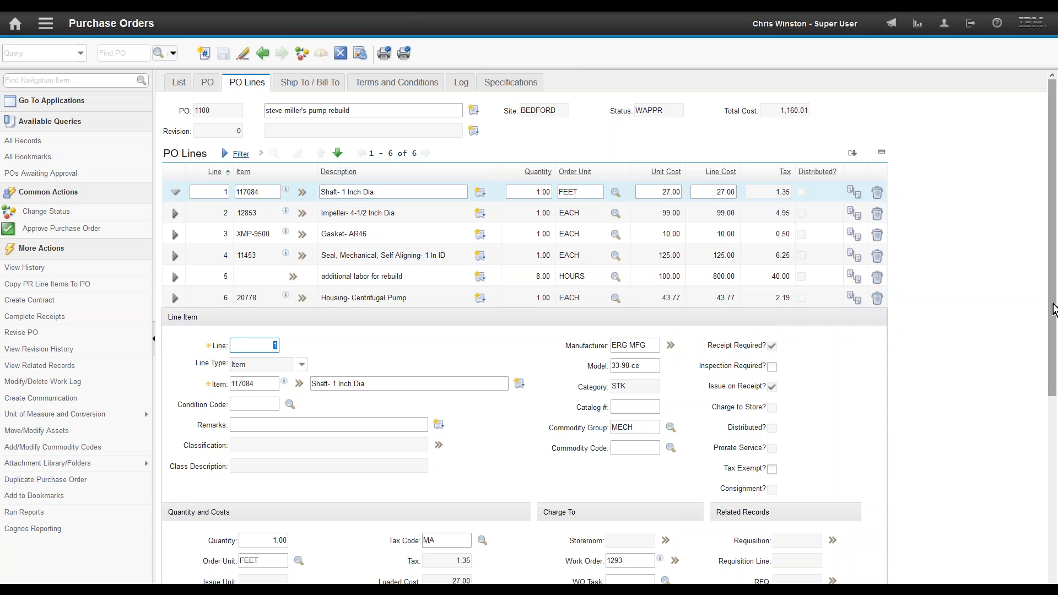
left_click_drag(1053, 308, 1050, 430)
double_click(627, 353)
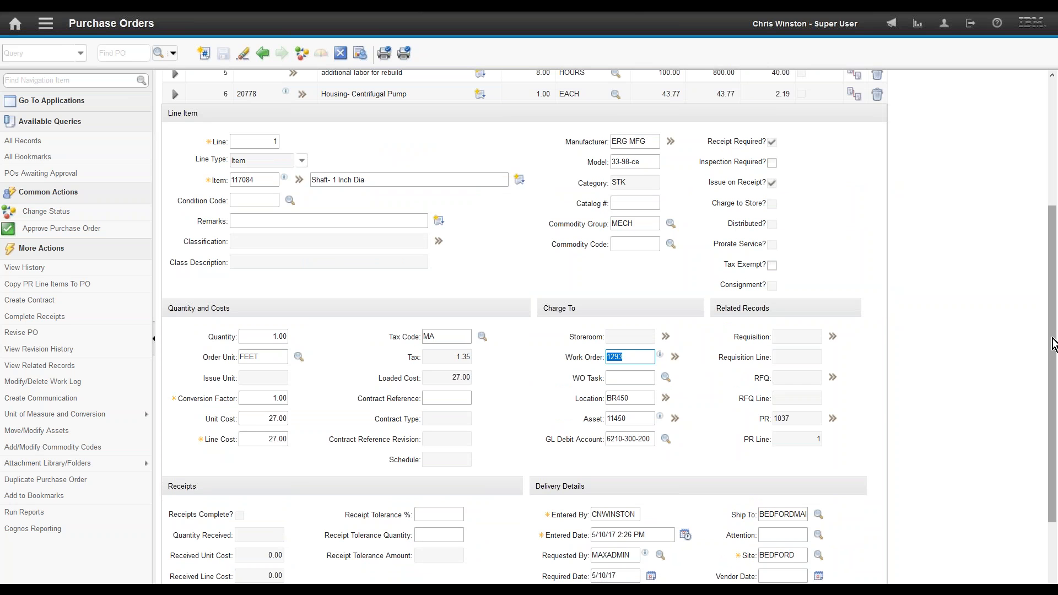
left_click_drag(1053, 339, 1053, 252)
left_click(175, 147)
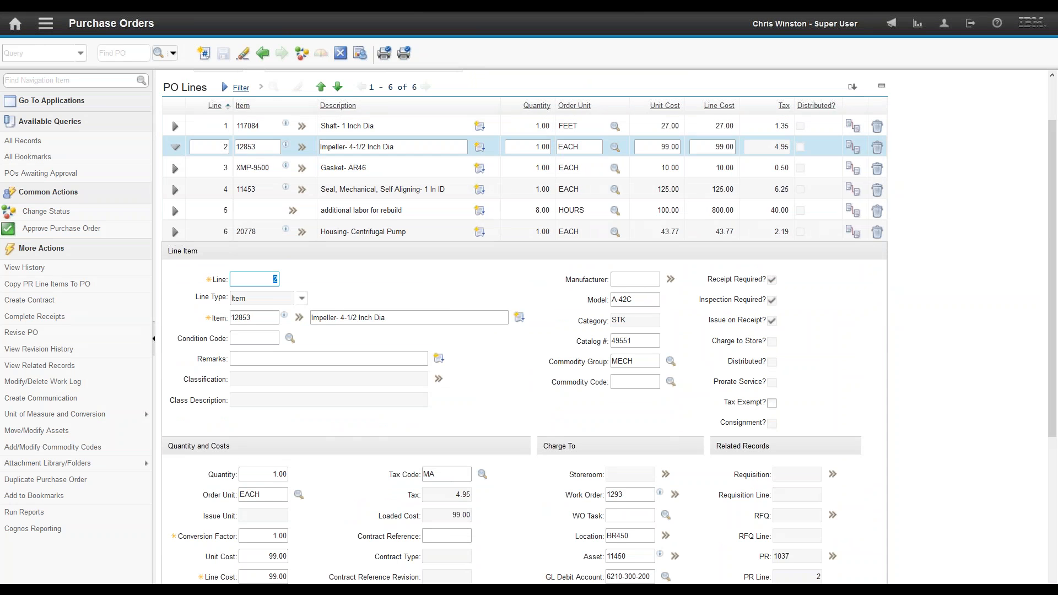
left_click(175, 168)
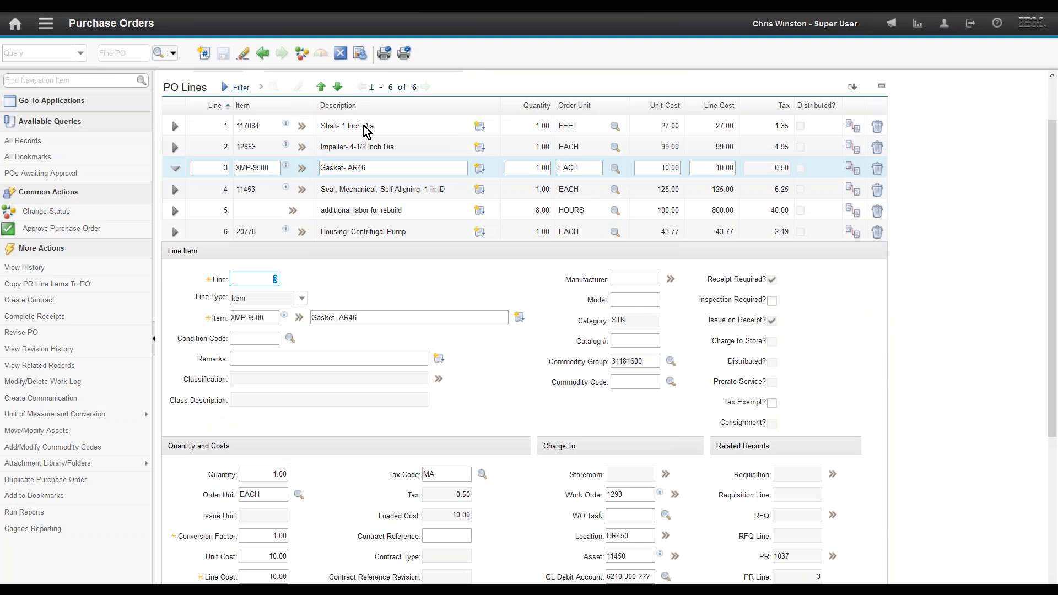
left_click(665, 577)
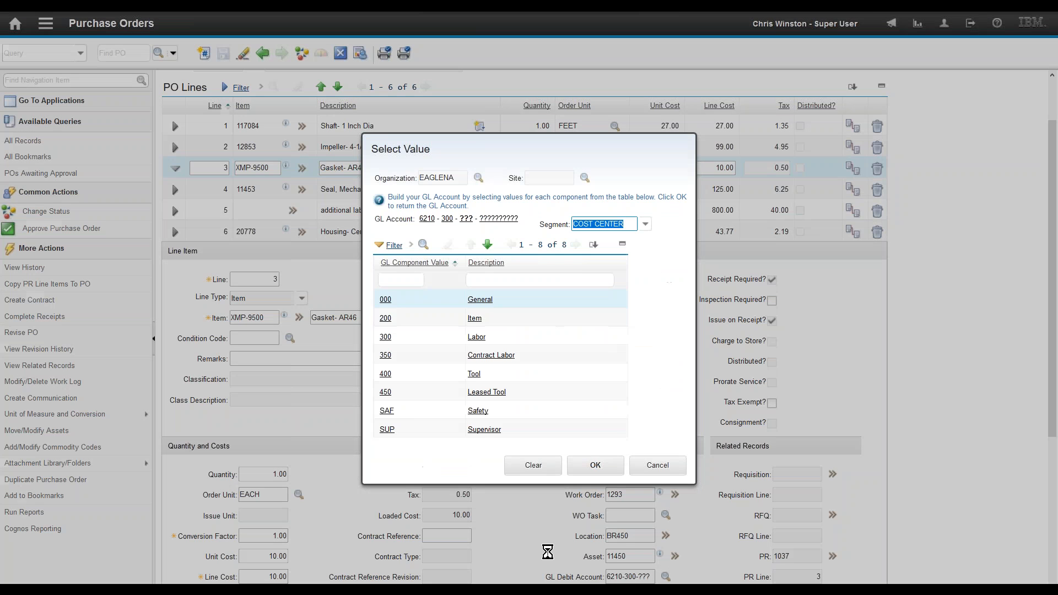
left_click(386, 319)
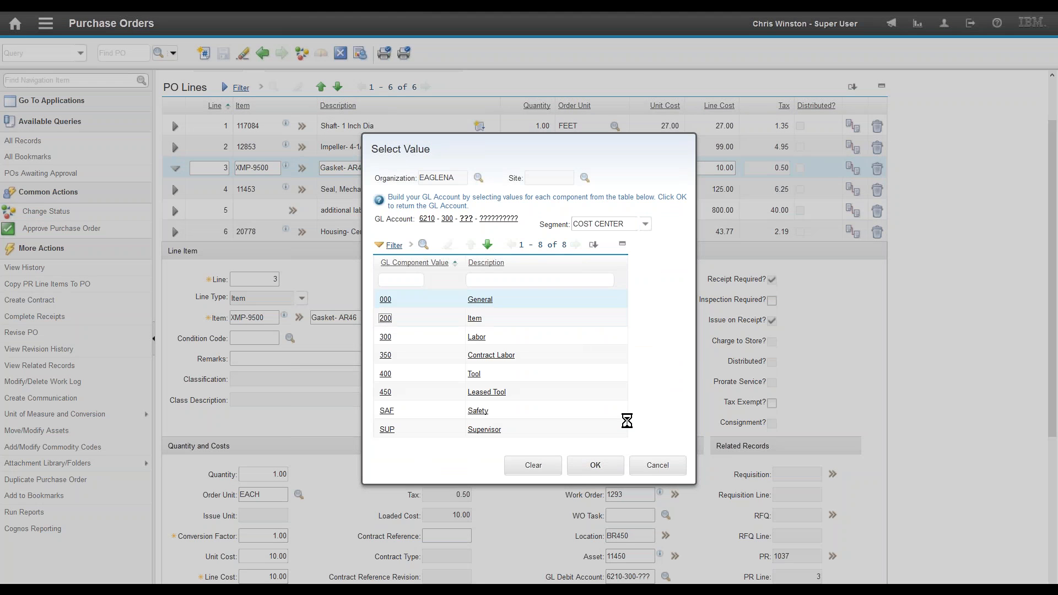
left_click(175, 191)
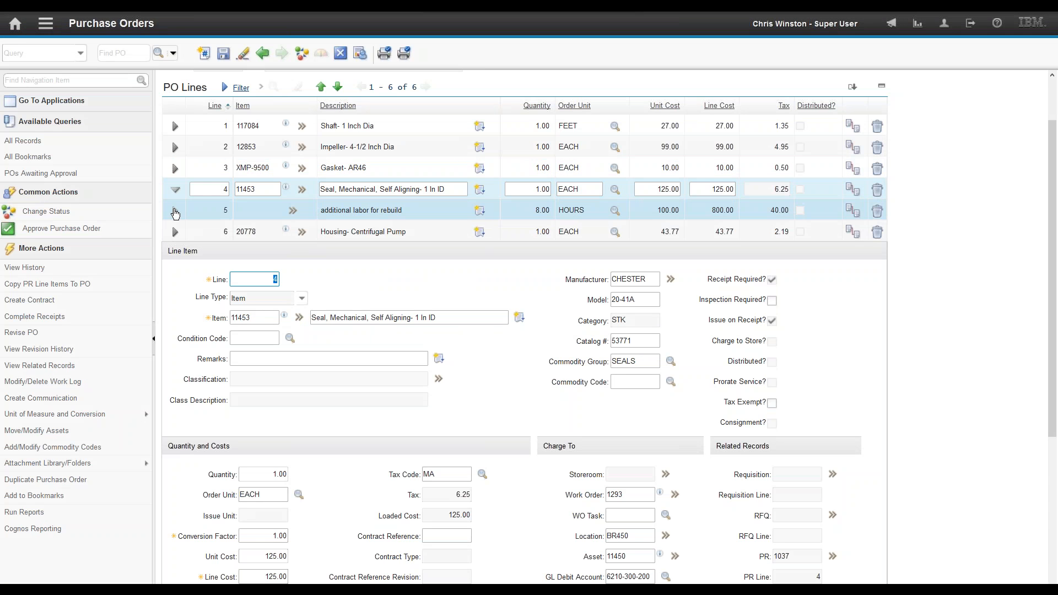
left_click(175, 211)
left_click(175, 232)
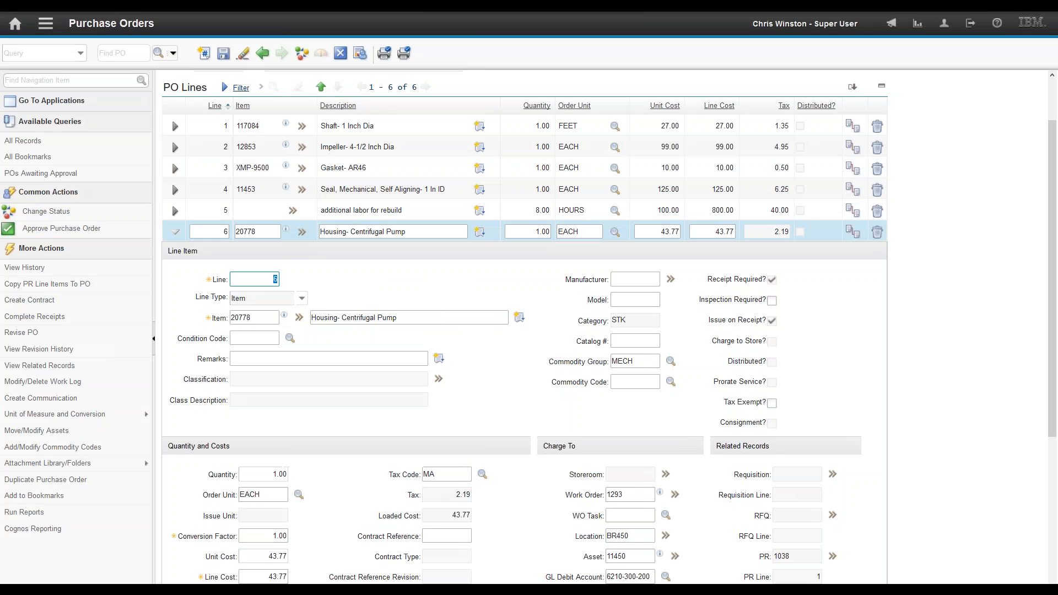
Step: Attempt to approve PO 1100, cancel after the incomplete GL account error, and expand service line 5
left_click(66, 229)
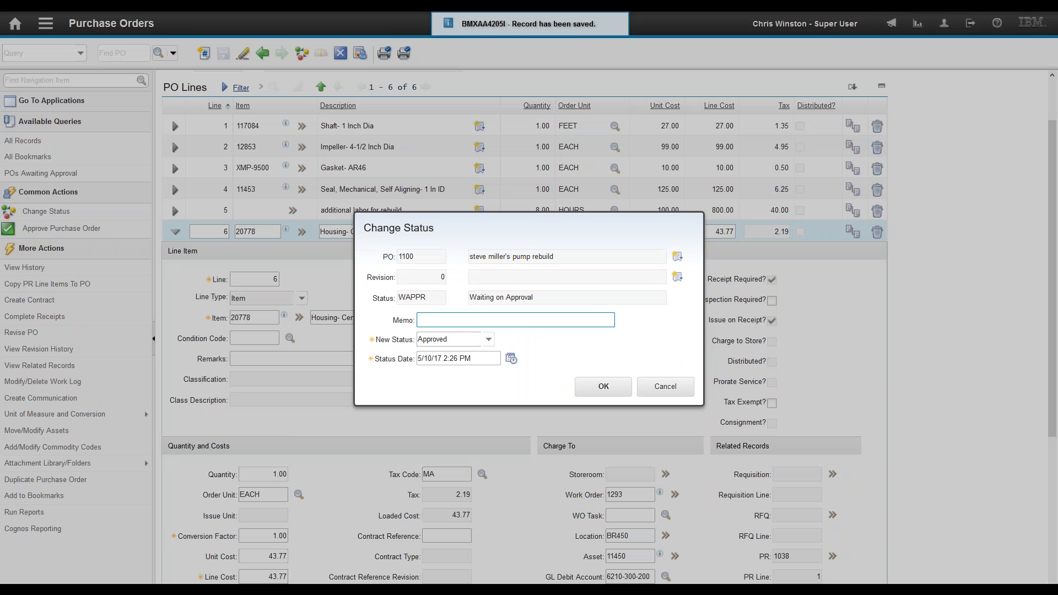
left_click(603, 386)
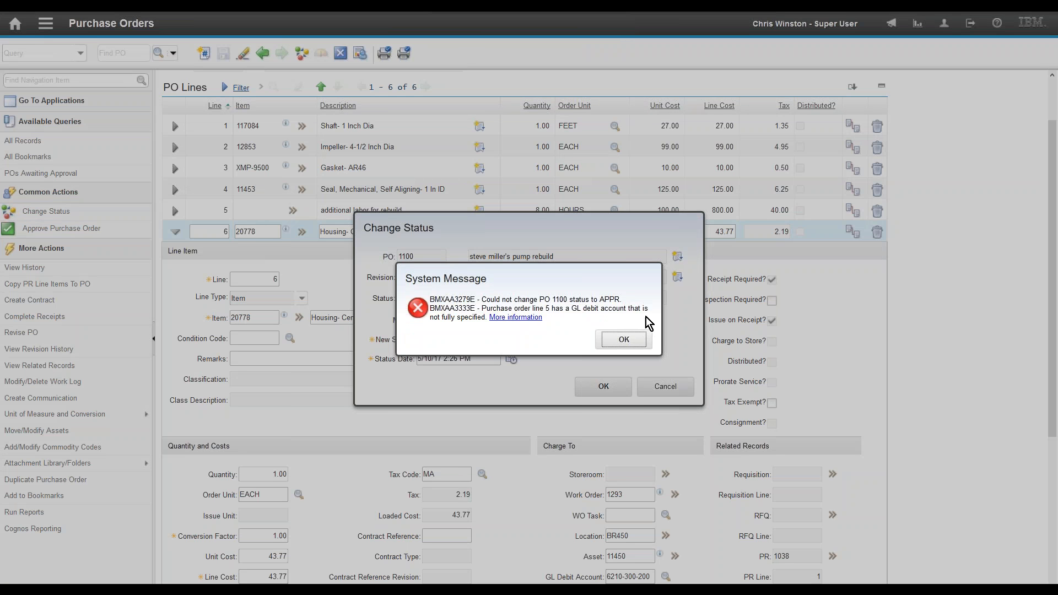
left_click(619, 339)
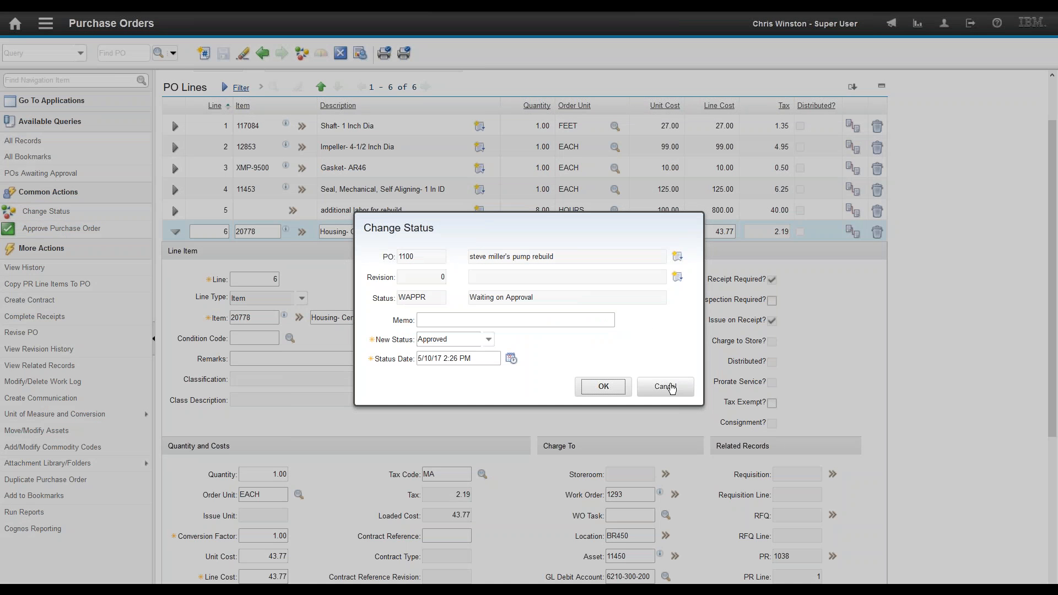
left_click(671, 388)
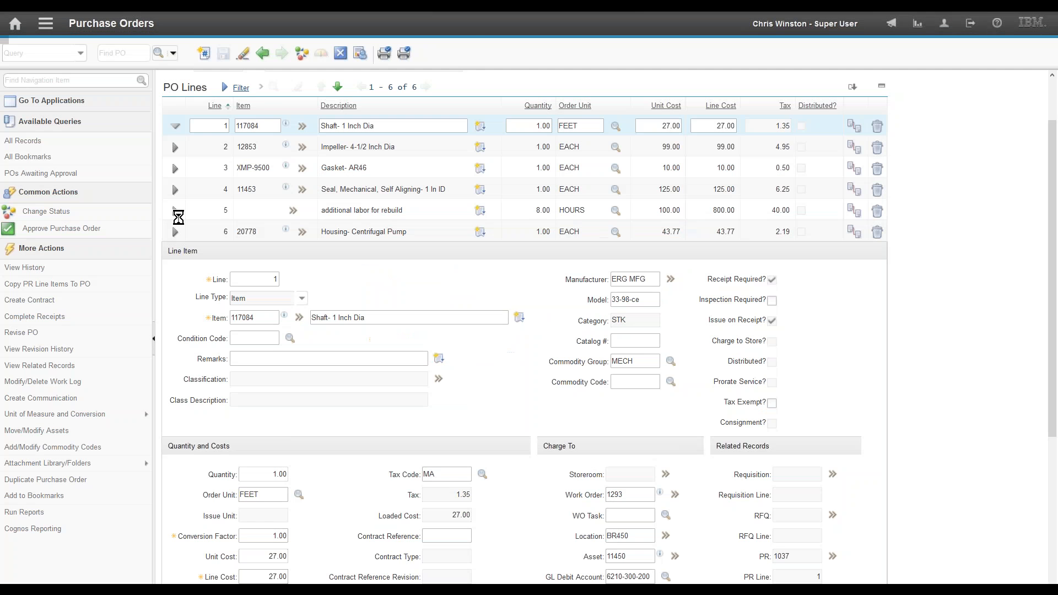
left_click(175, 211)
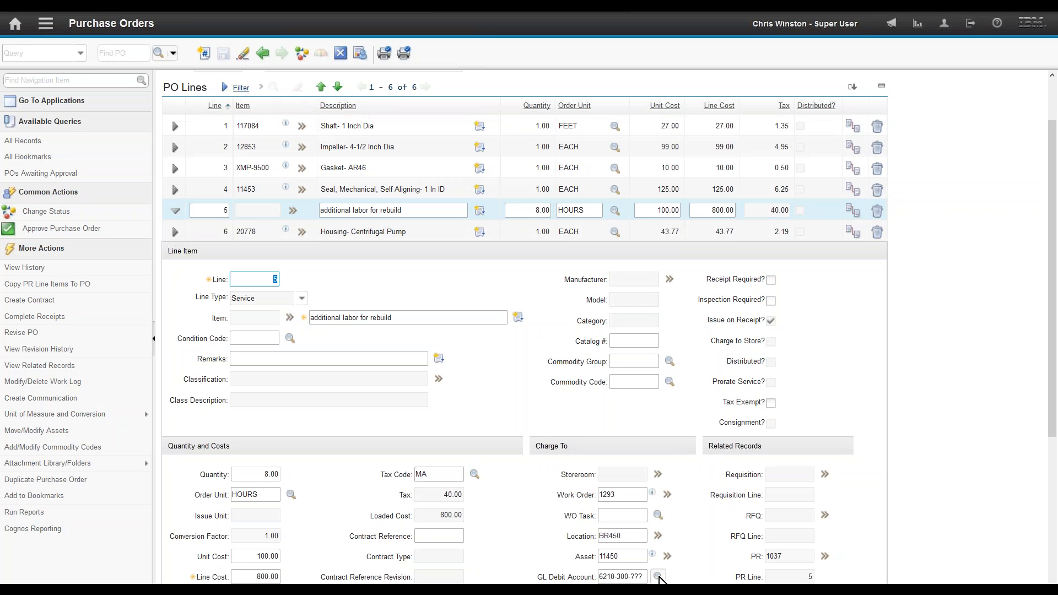
left_click(659, 576)
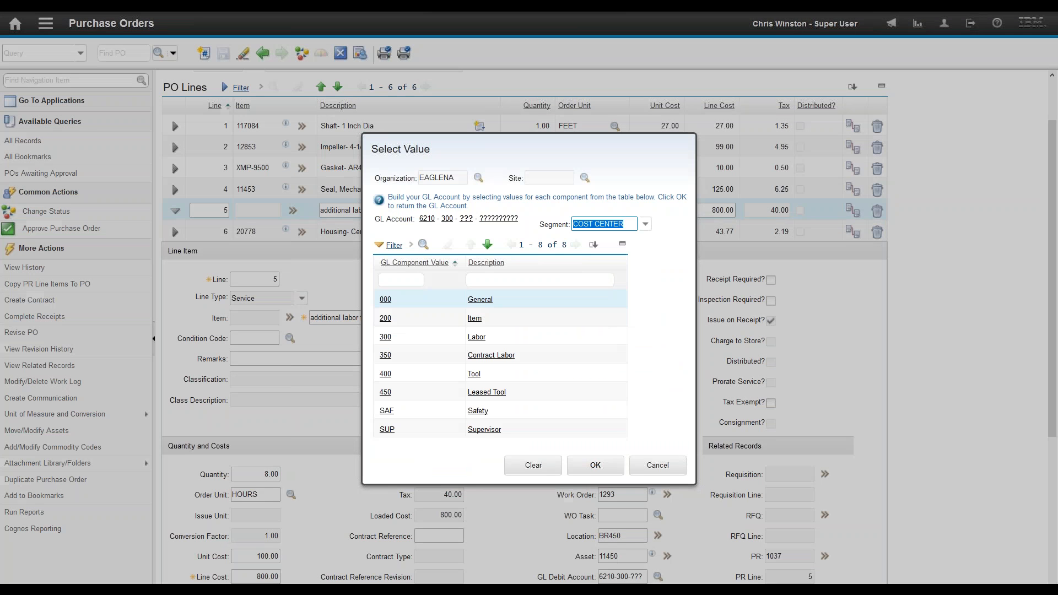
left_click(385, 318)
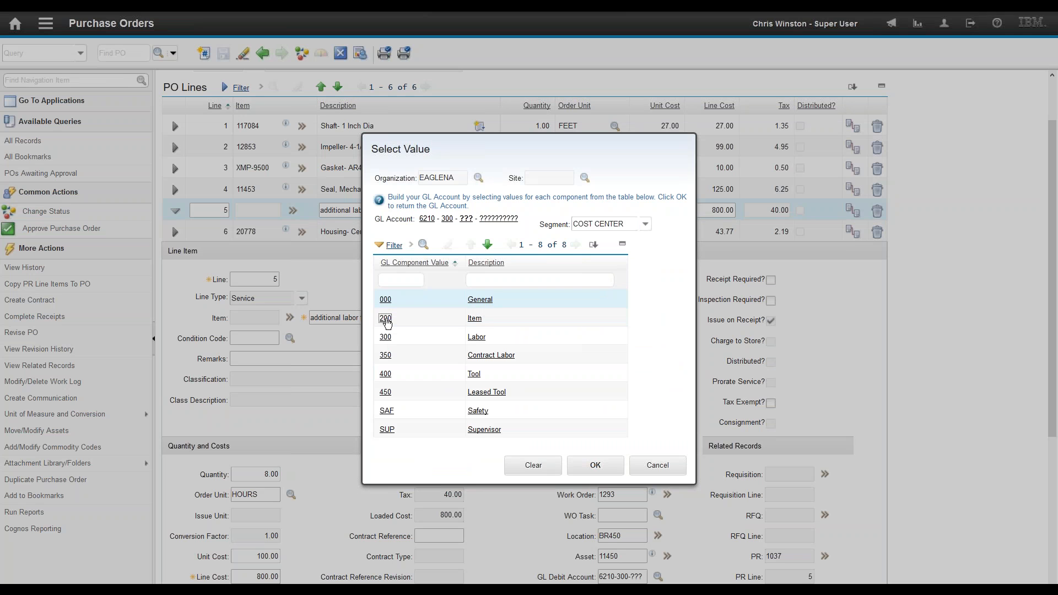
left_click(599, 338)
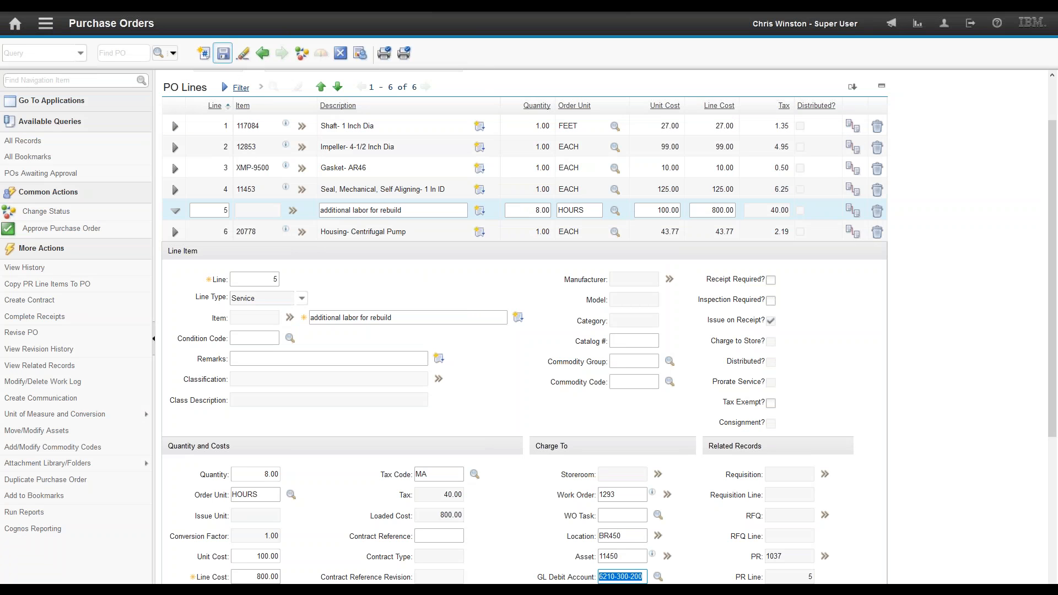
Step: Save PO 1100, then cancel the Approve Purchase Order dialog so it stays unapproved
left_click(223, 53)
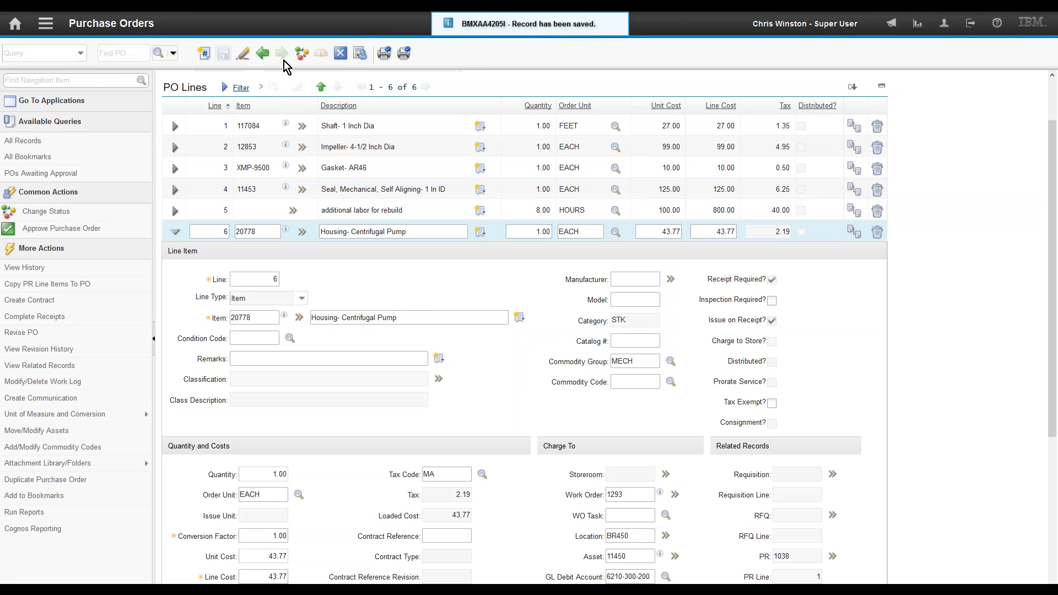
left_click(80, 230)
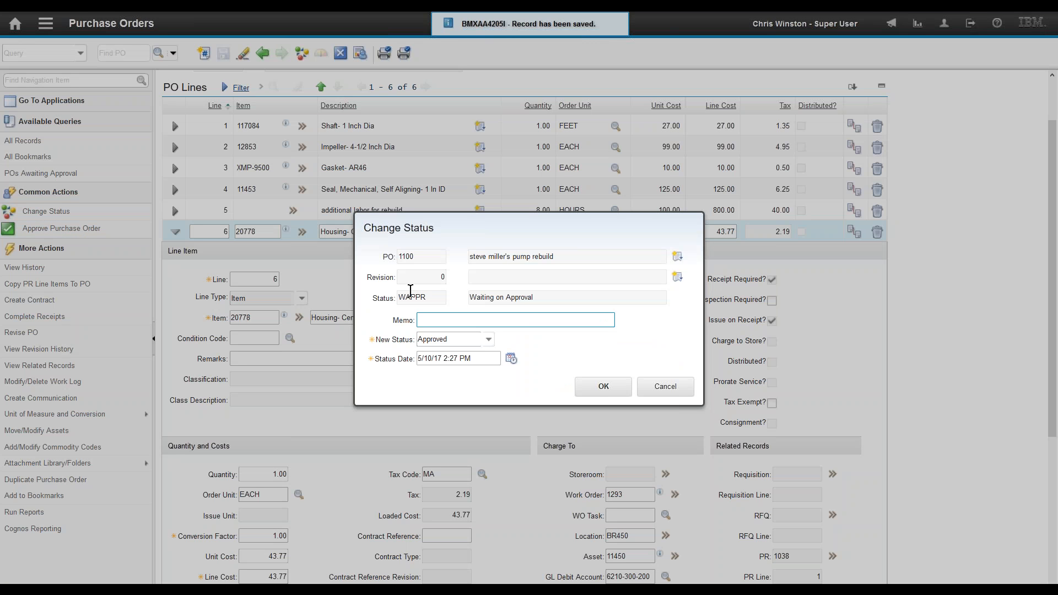
left_click(655, 389)
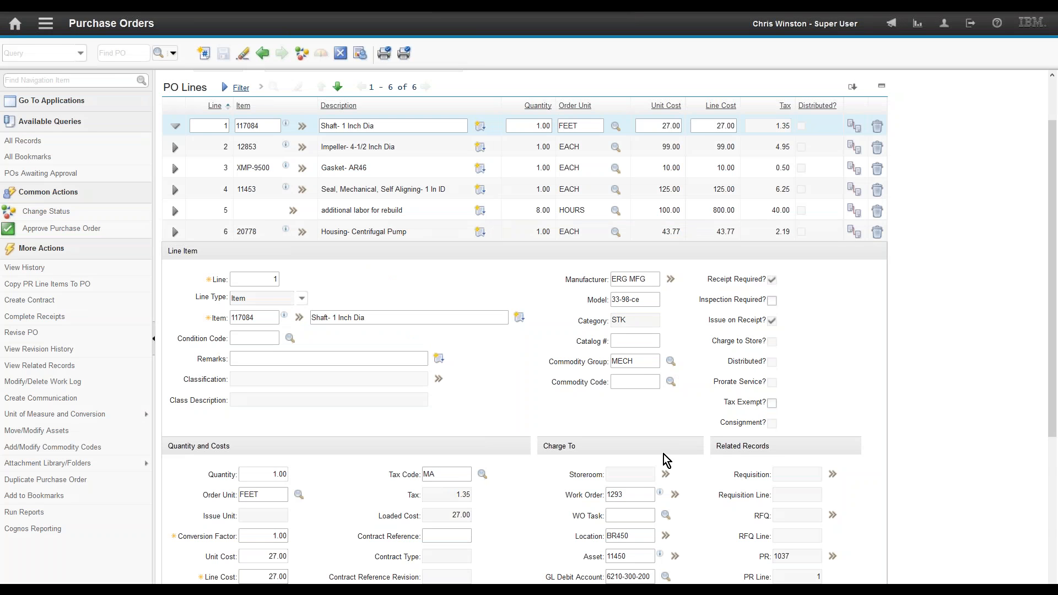
left_click(833, 556)
mouse_move(860, 572)
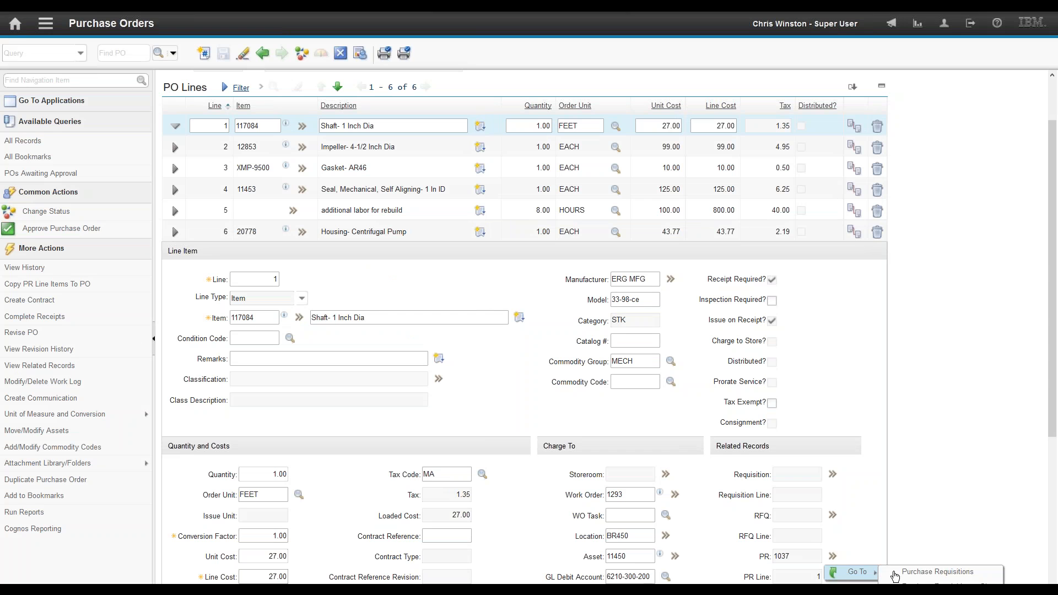
left_click(911, 576)
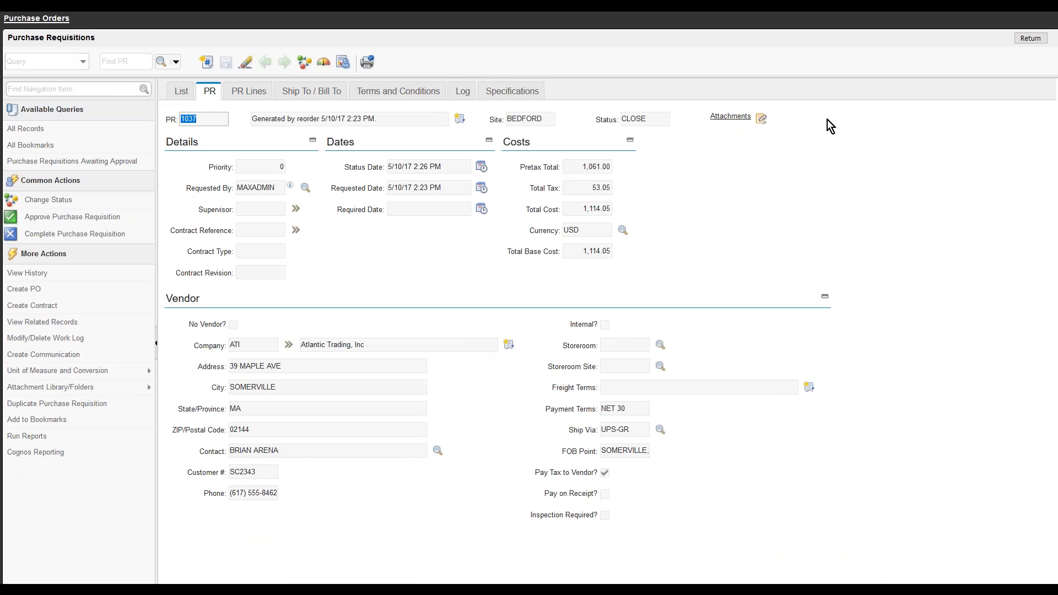
double_click(663, 115)
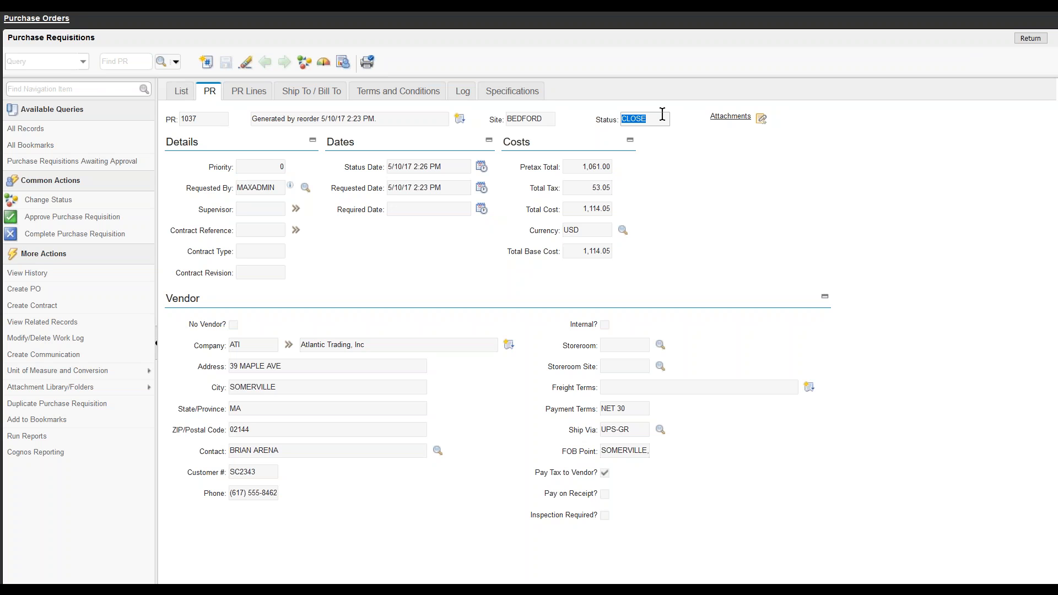
left_click(127, 61)
type("103")
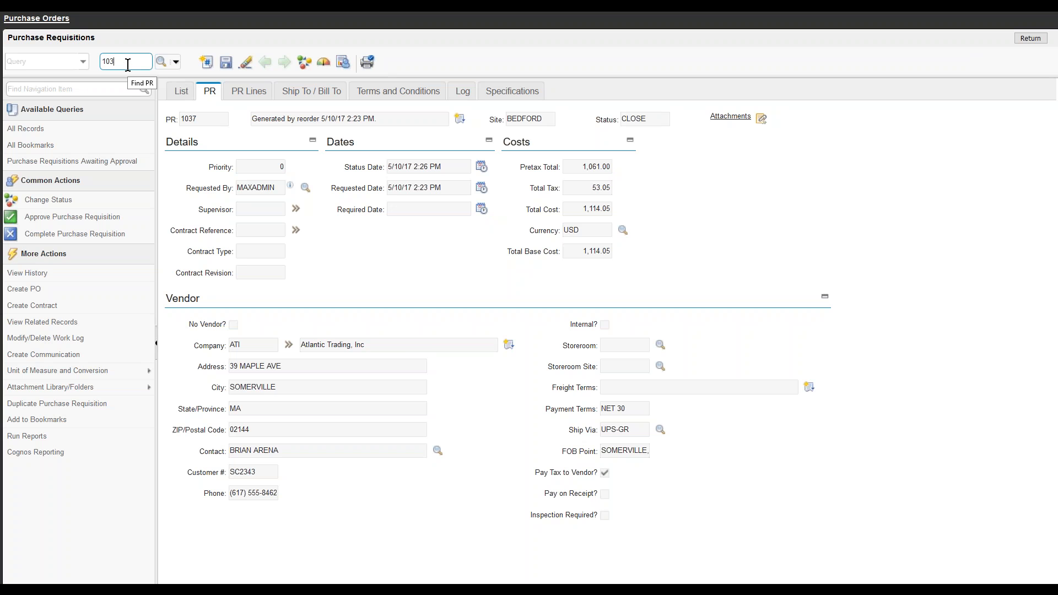
type("8")
key("Return")
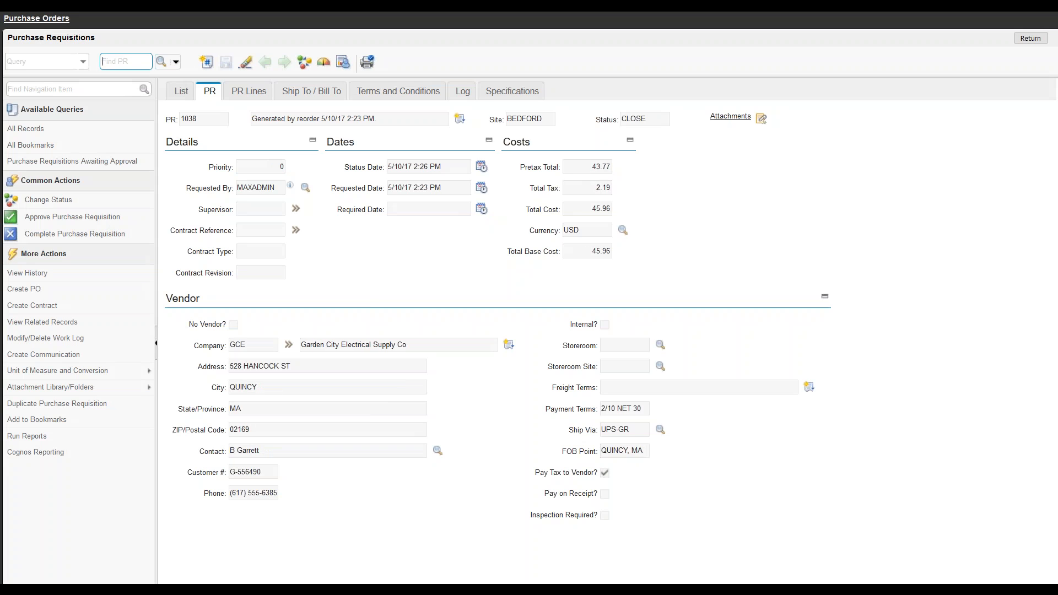
left_click(667, 117)
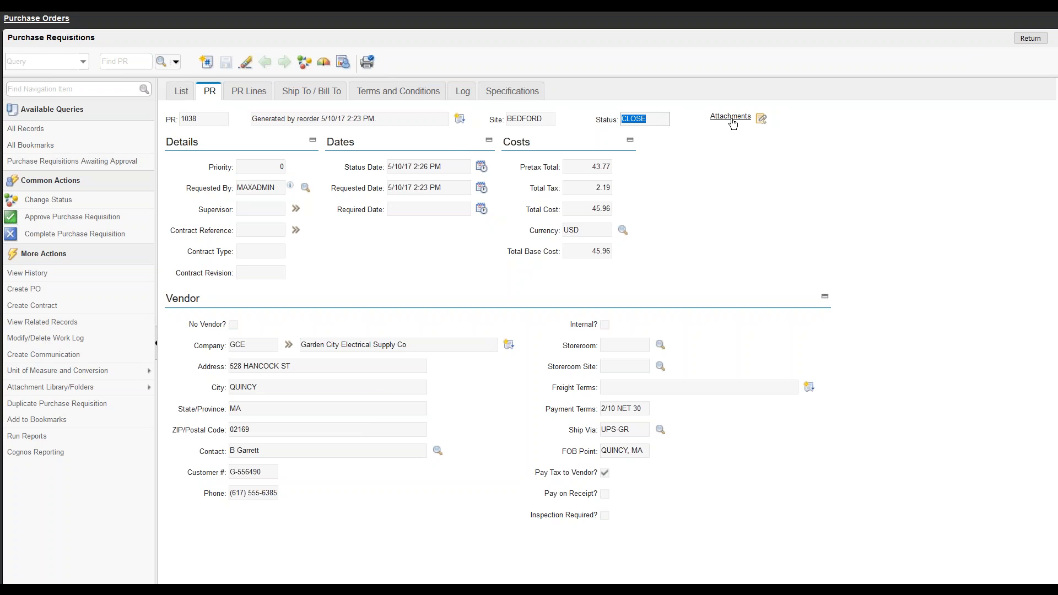
left_click(46, 23)
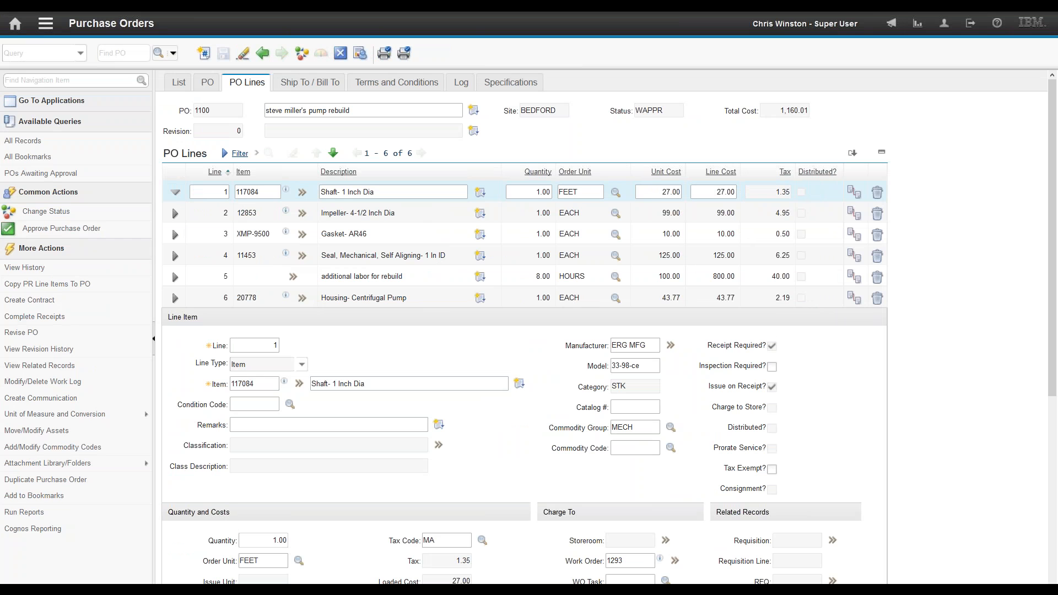
Step: Check that work order 1293 is in WMATL status, then return to PO 1100's lines
left_click(675, 560)
left_click(785, 554)
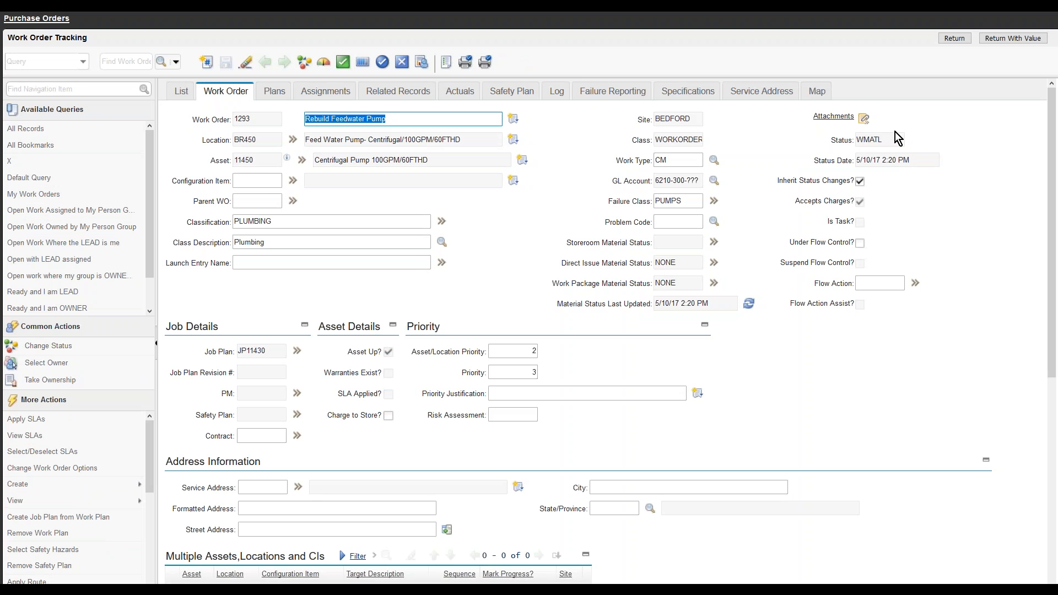
left_click(889, 140)
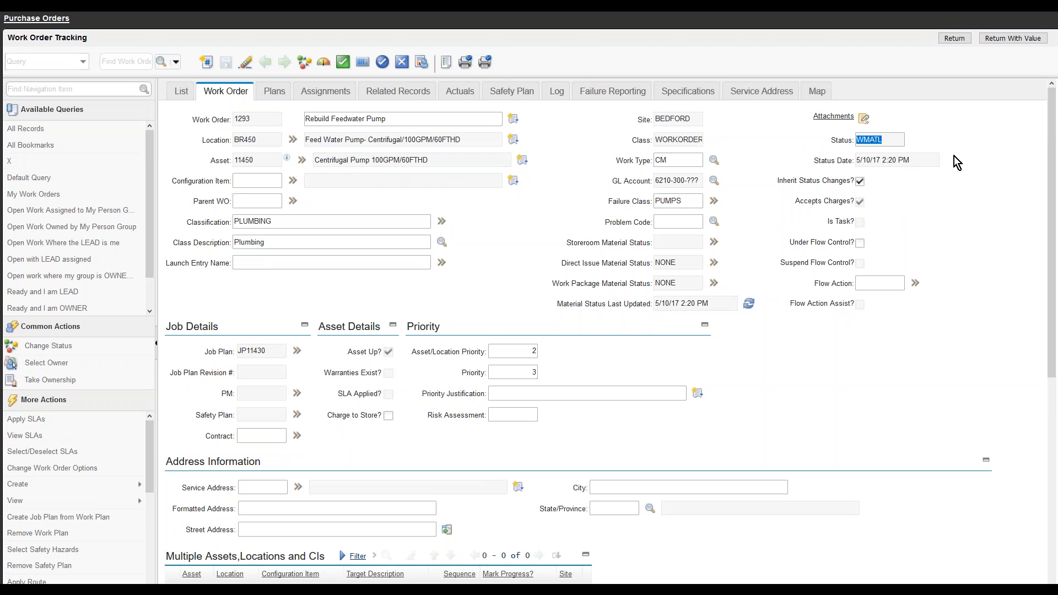
left_click(952, 38)
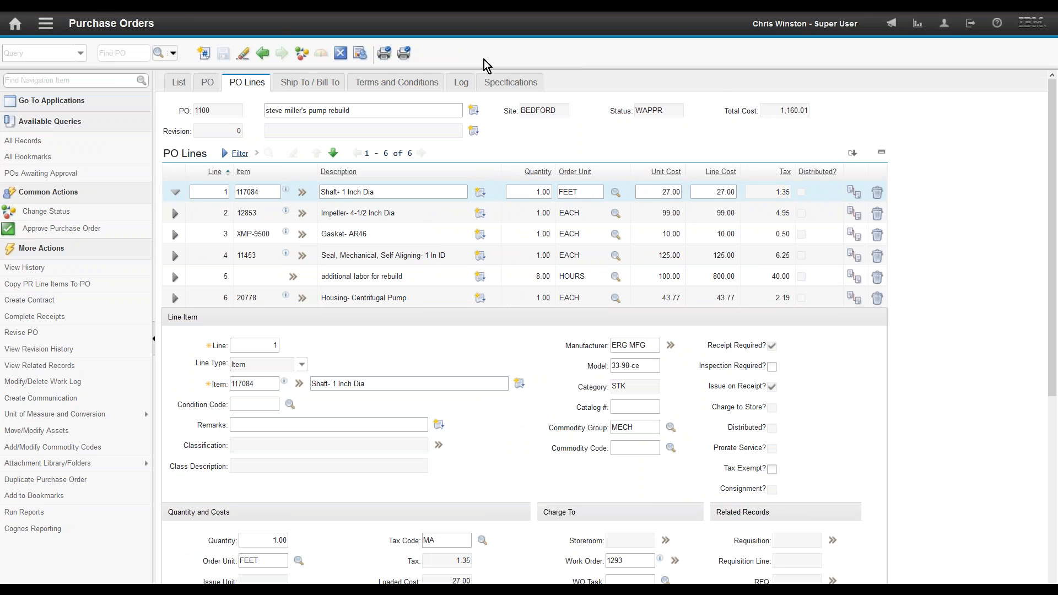
Step: Approve purchase order 1100 and confirm its status is now APPR
double_click(661, 110)
left_click(87, 231)
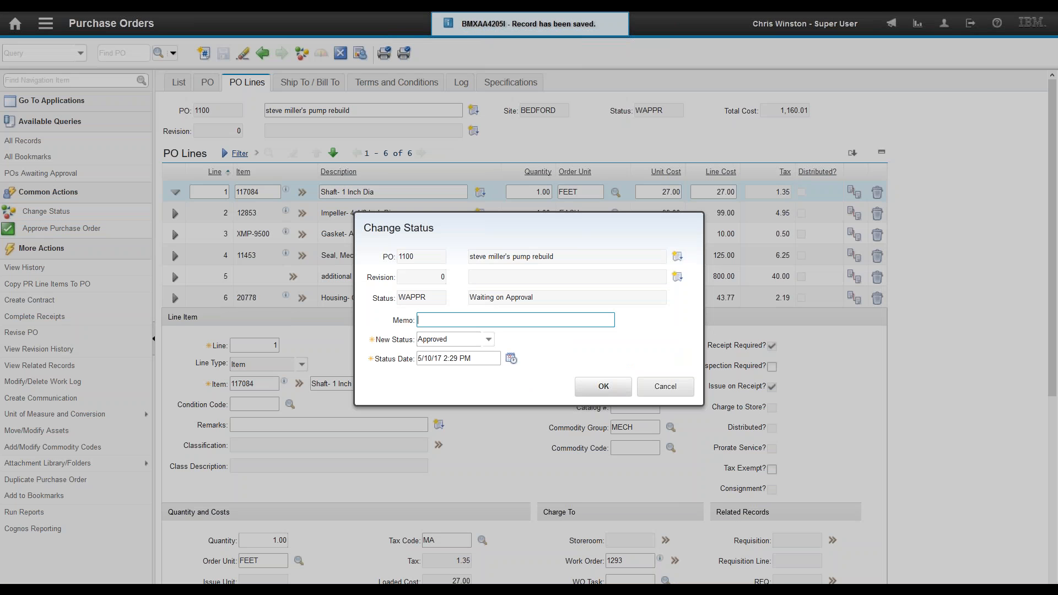
left_click(605, 388)
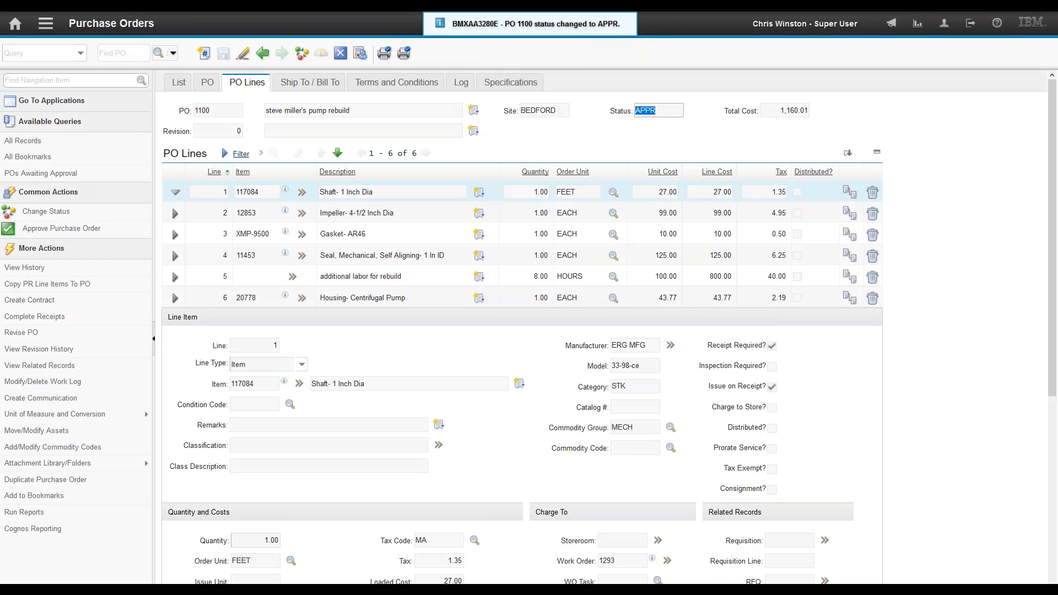
left_click(665, 116)
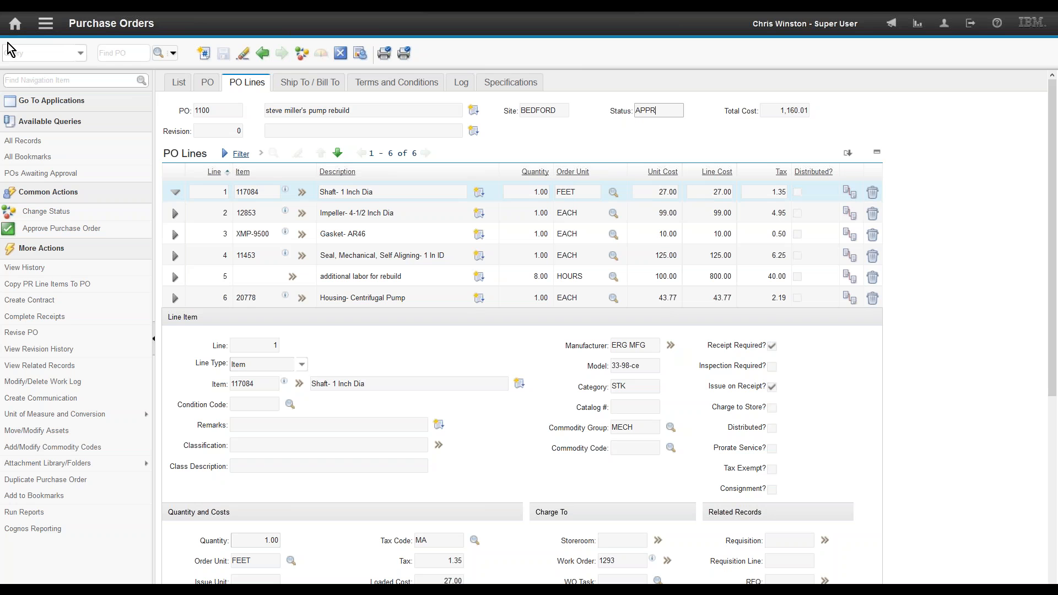
left_click(46, 24)
mouse_move(121, 235)
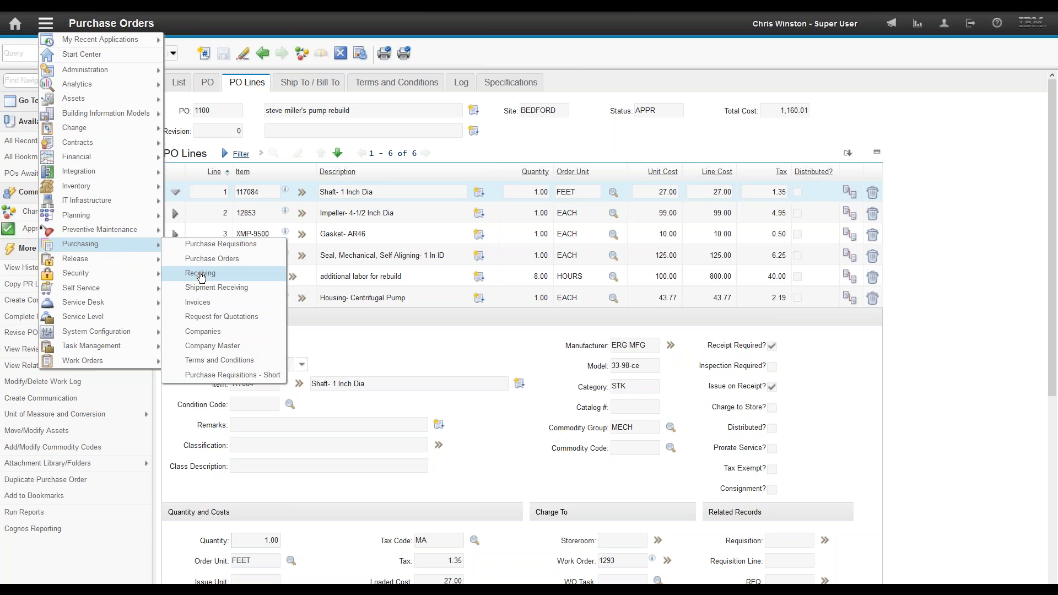
Step: In Receiving, search for PO 1100 and open its material receipts
left_click(200, 274)
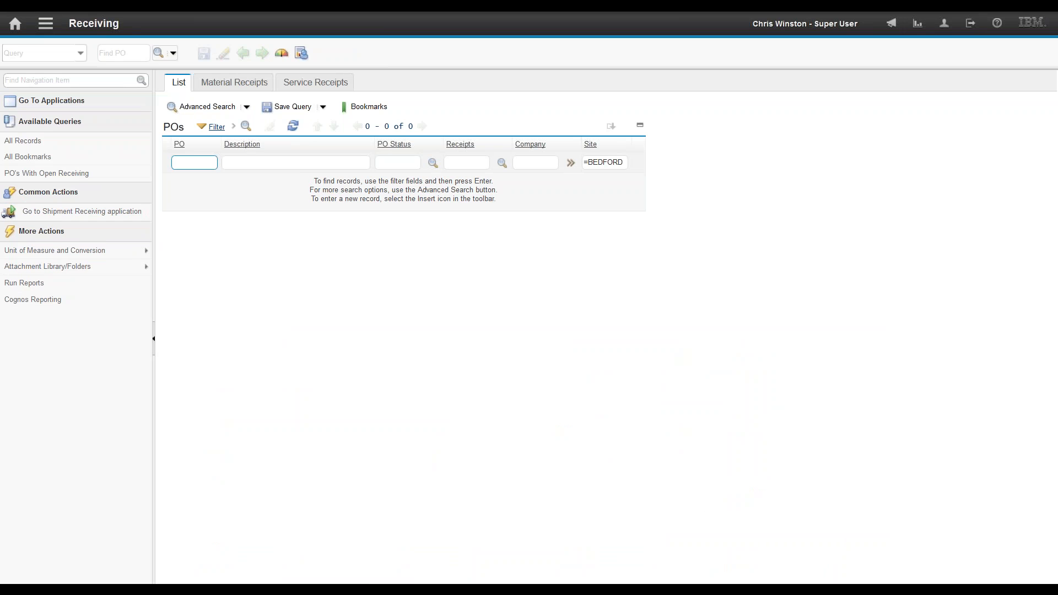
type("1100")
key("Return")
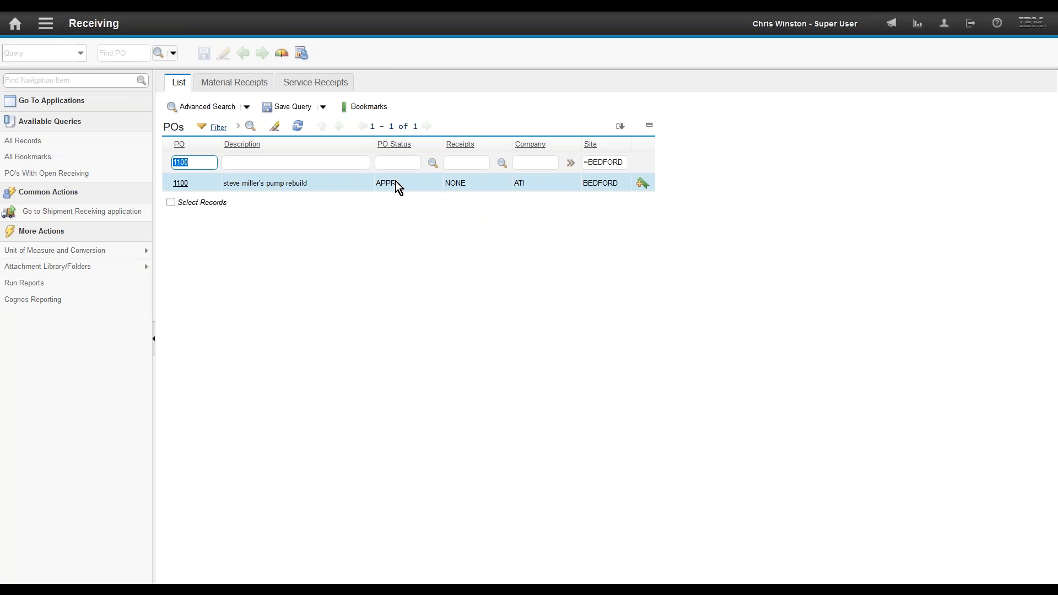
left_click(178, 183)
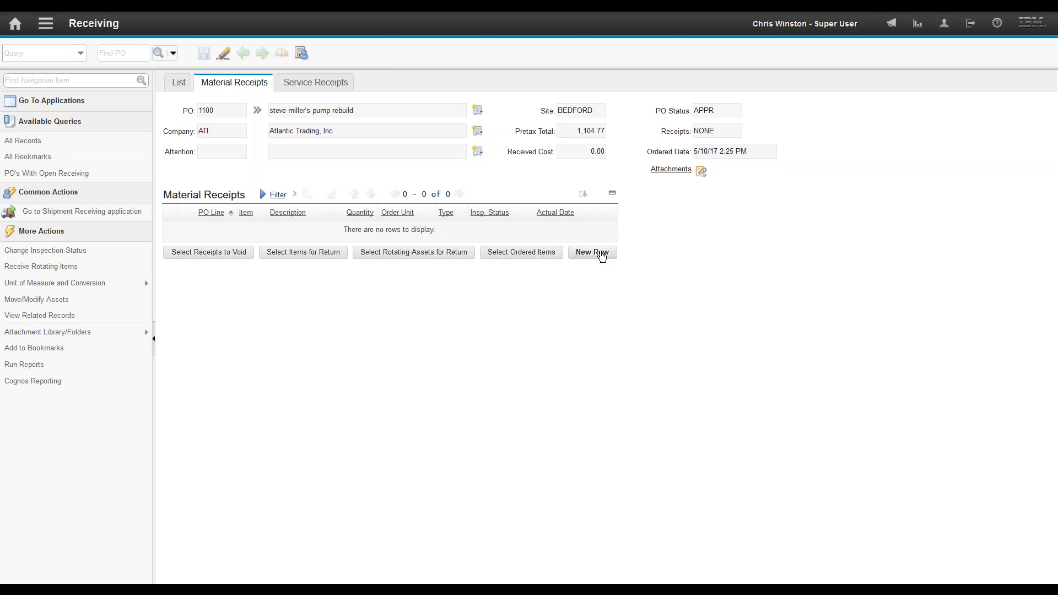
Step: Receive the Shaft and Impeller lines of PO 1100
left_click(520, 254)
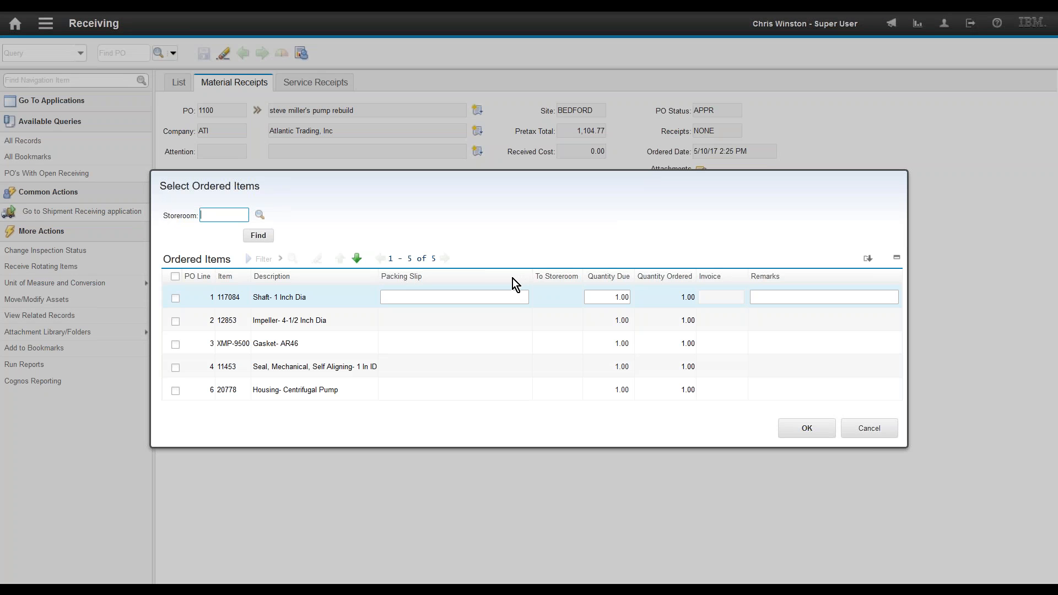
left_click(175, 298)
left_click(175, 321)
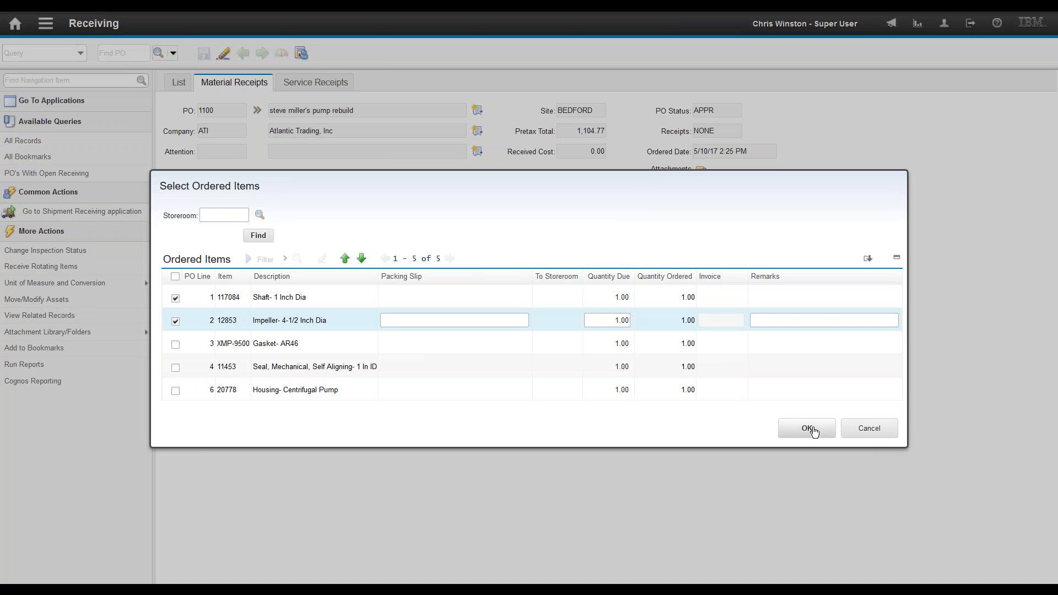
left_click(808, 429)
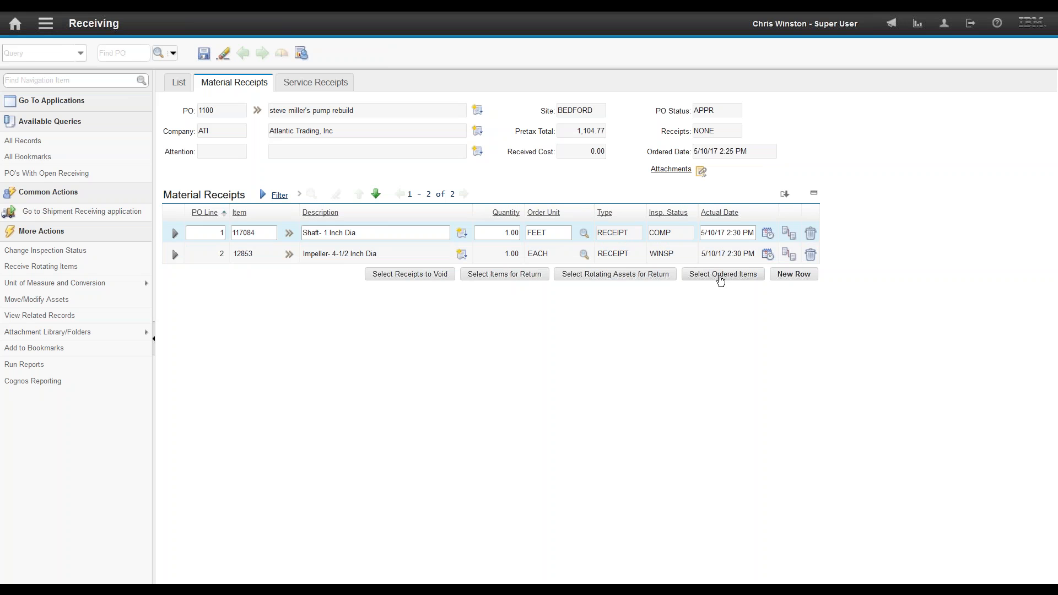
Step: Receive the remaining three ordered items and save all five material receipts
left_click(720, 276)
left_click(176, 301)
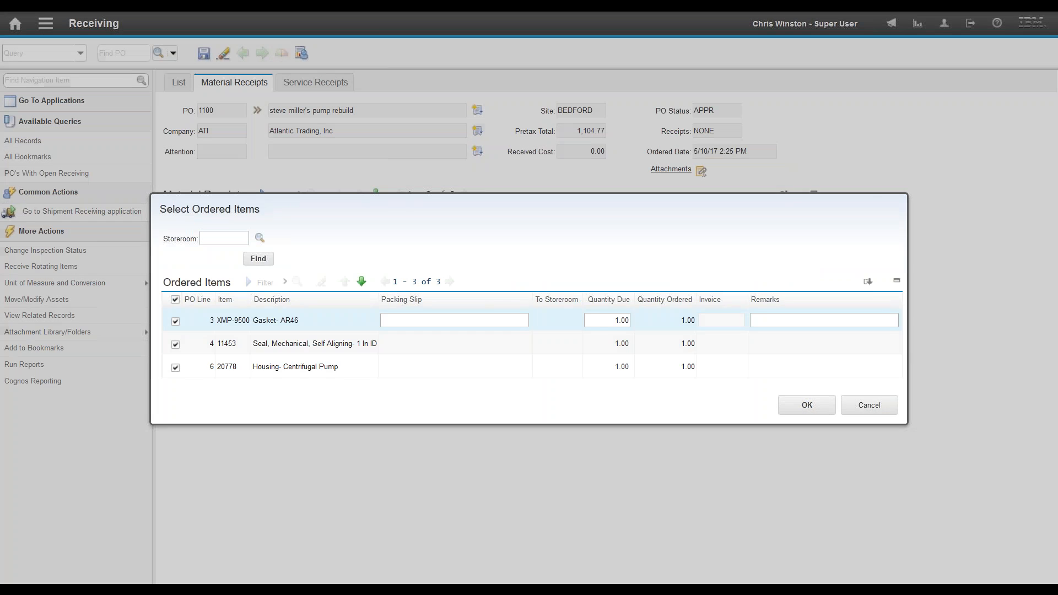
left_click(780, 406)
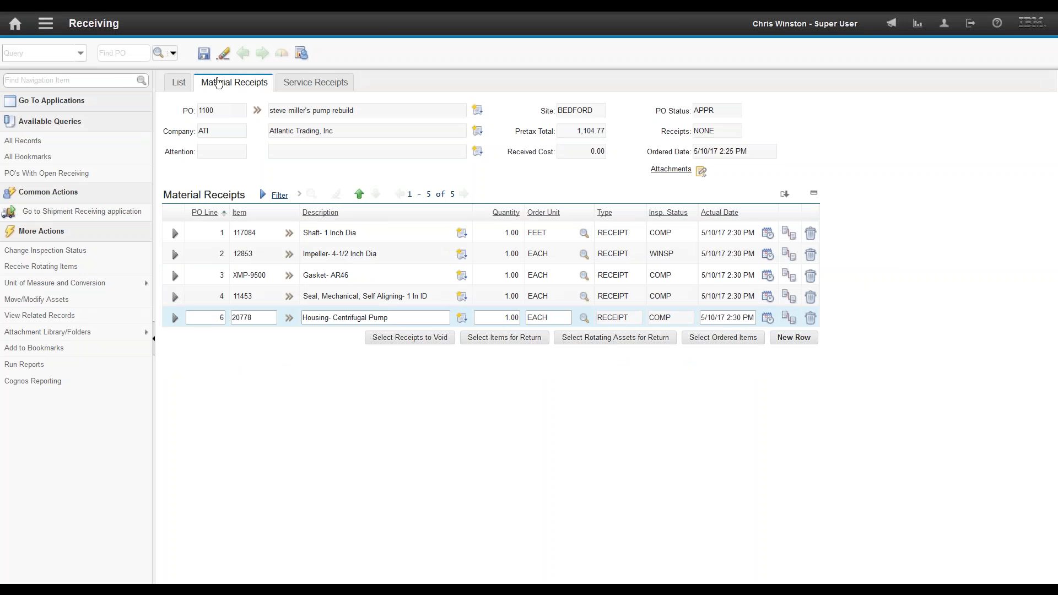
left_click(205, 57)
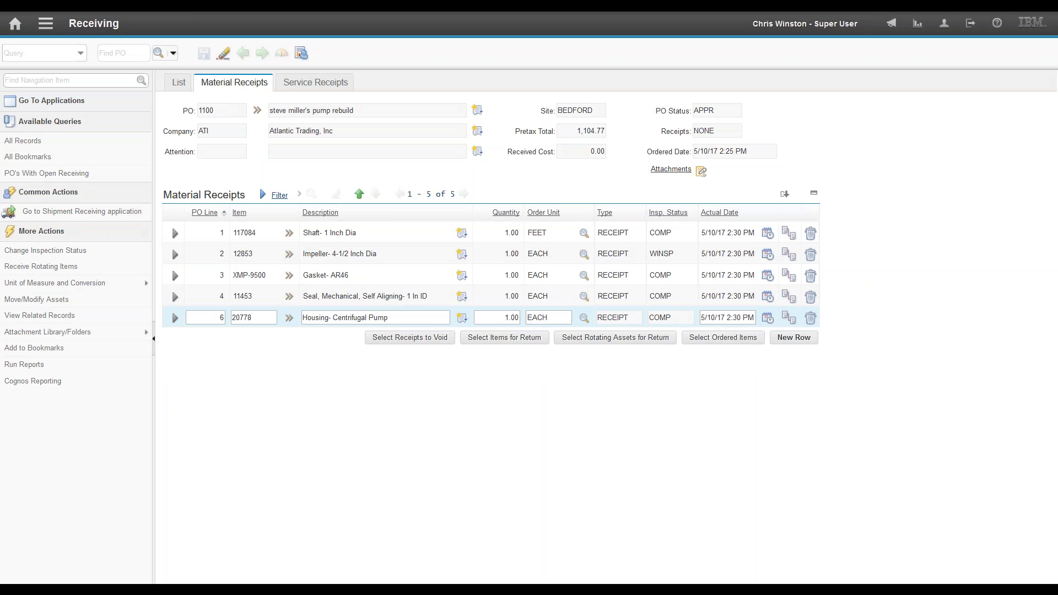
left_click(324, 87)
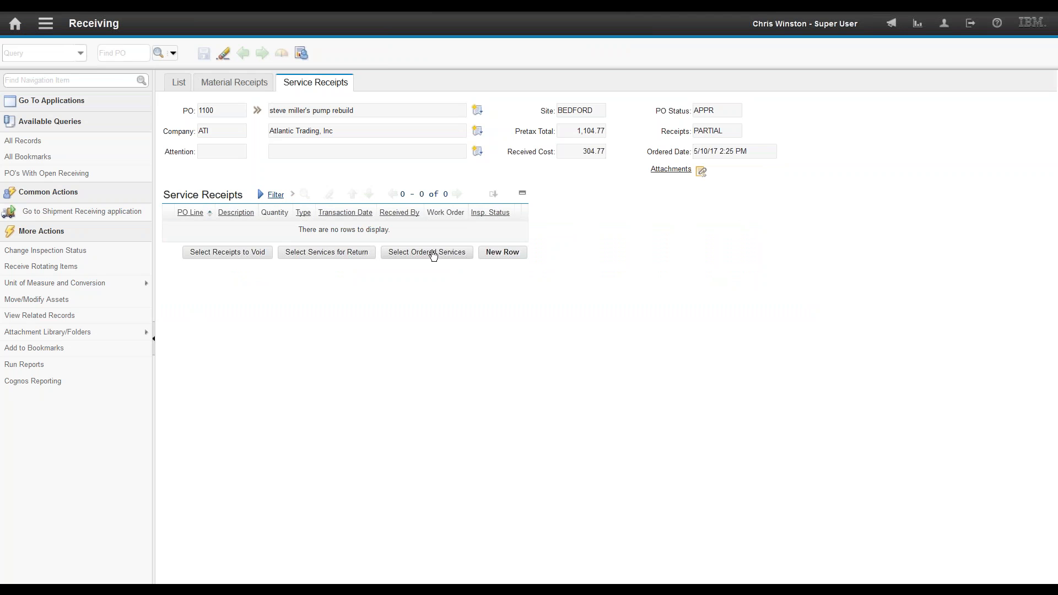
Step: Review PO 1100's receipts status, pretax total and received cost so far
left_click(234, 82)
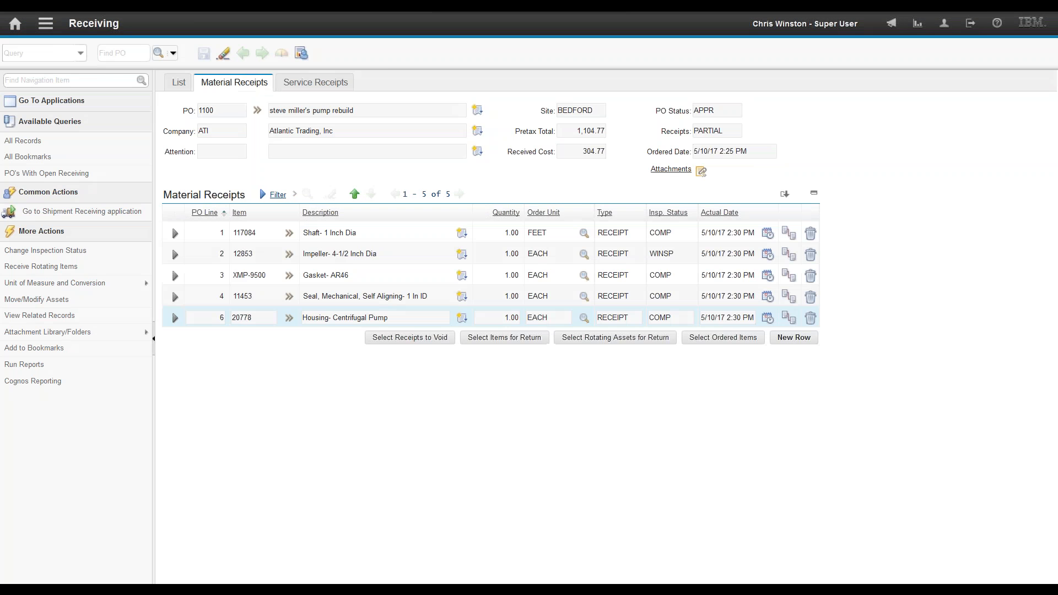
double_click(724, 131)
left_click(573, 132)
left_click(570, 150)
Step: Receive the 8.00 hours of additional rebuild labor as a service receipt against work order 1293
left_click(315, 82)
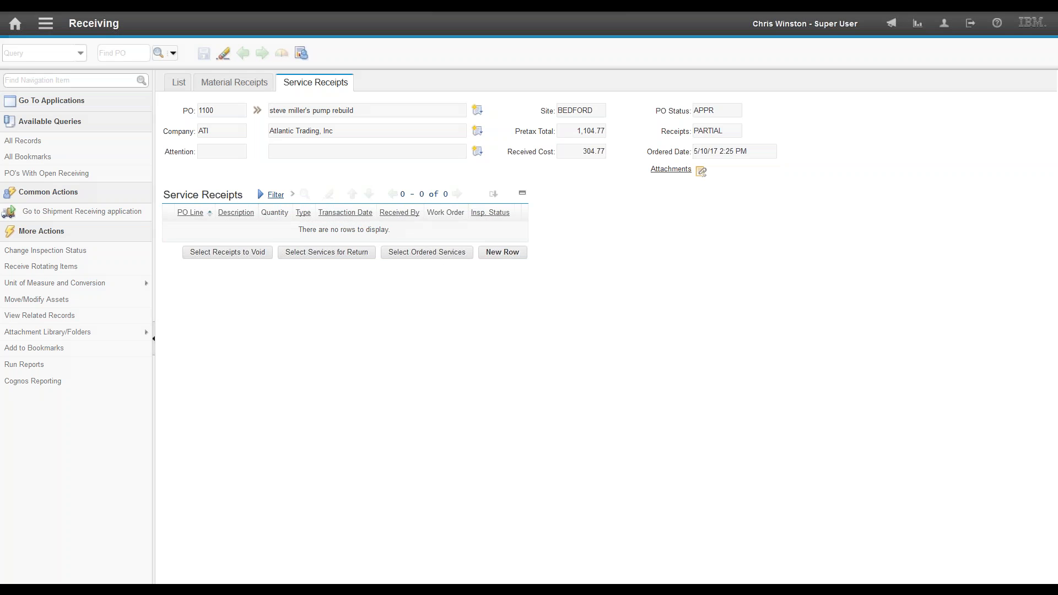
left_click(427, 252)
left_click(247, 321)
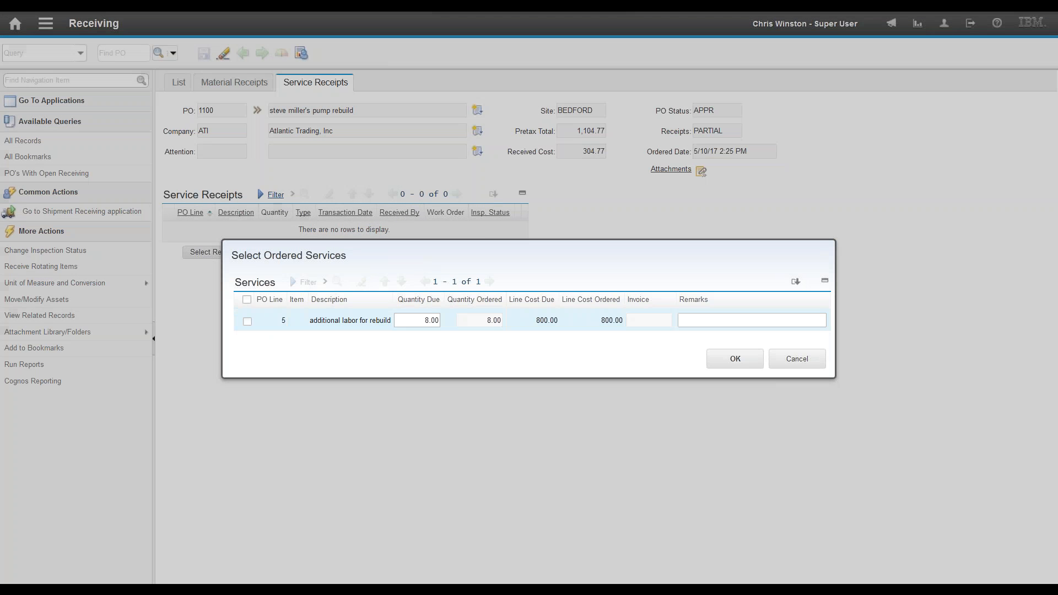
left_click(737, 360)
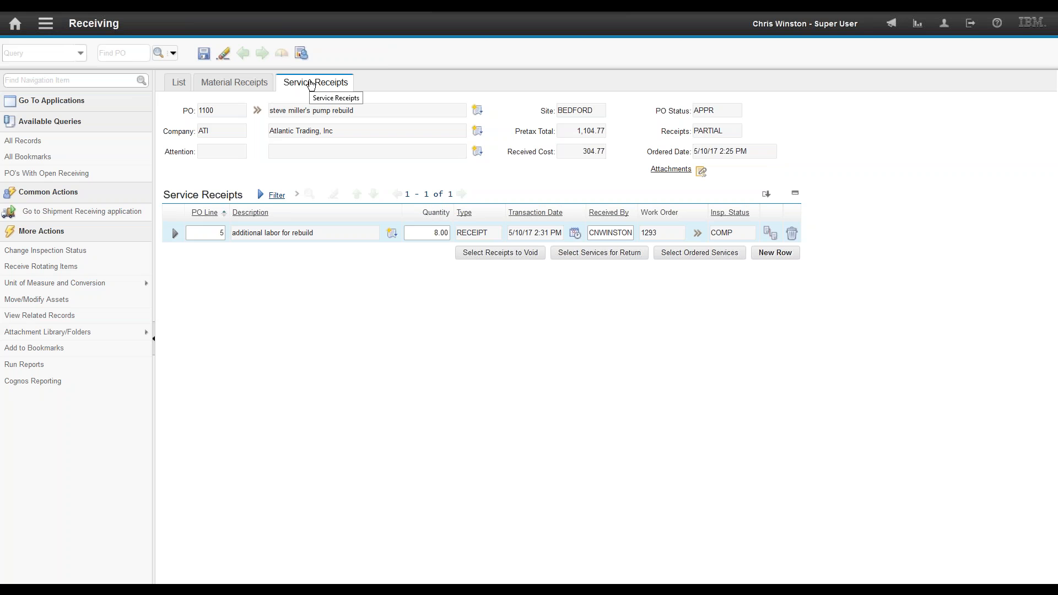
left_click(237, 86)
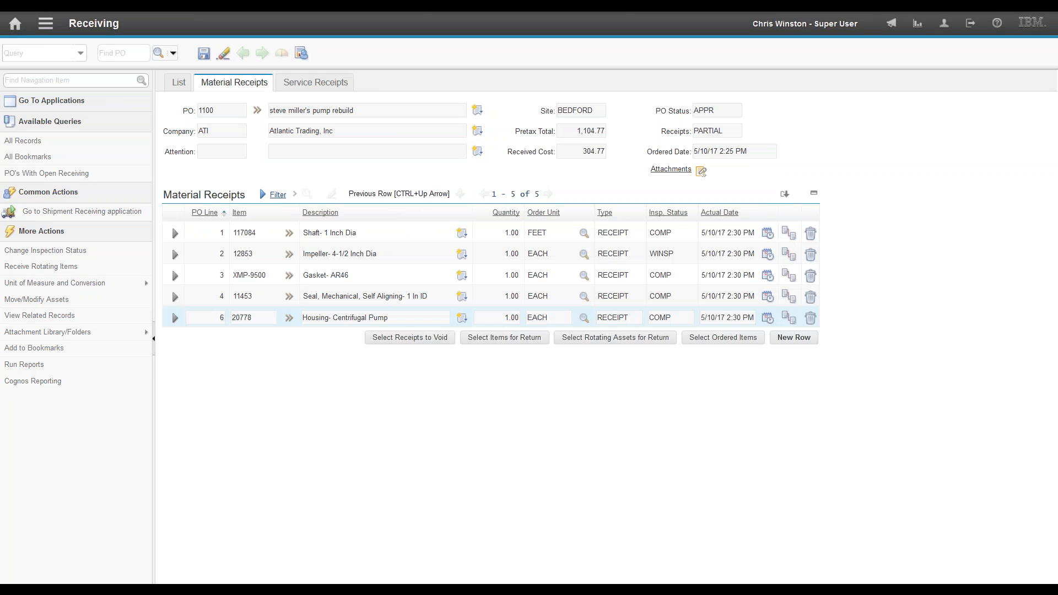
left_click(710, 131)
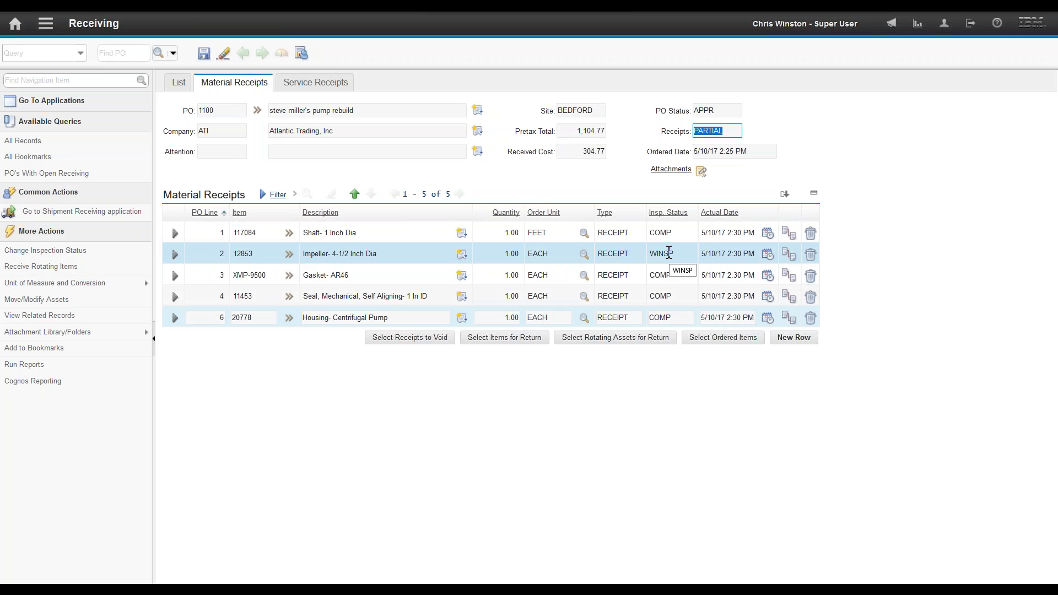
Step: Save the receipts, bringing received cost to 1,104.77, with the impeller line still WINSP
left_click(175, 254)
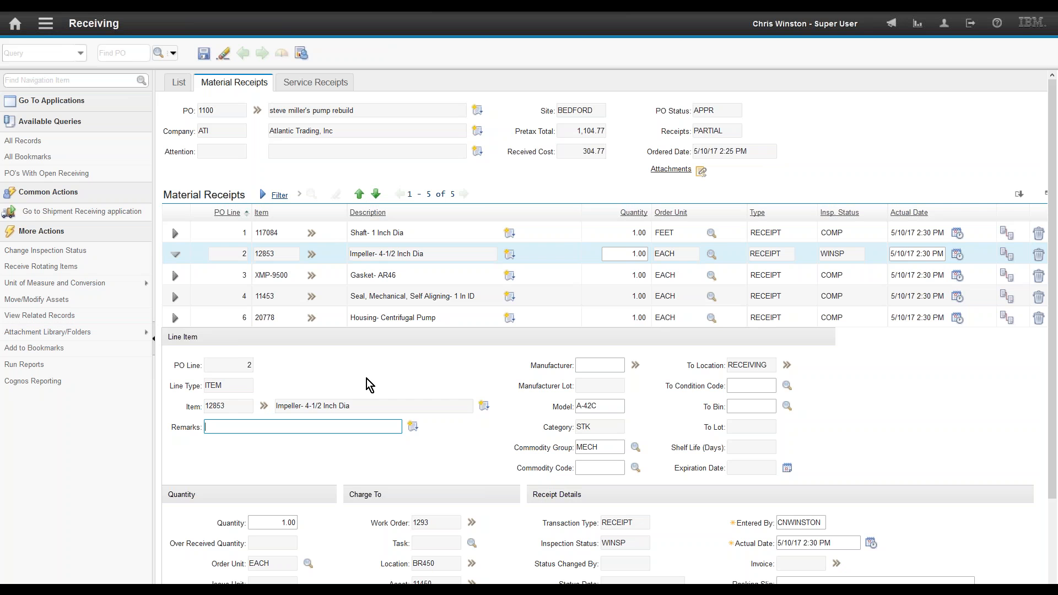
left_click(85, 253)
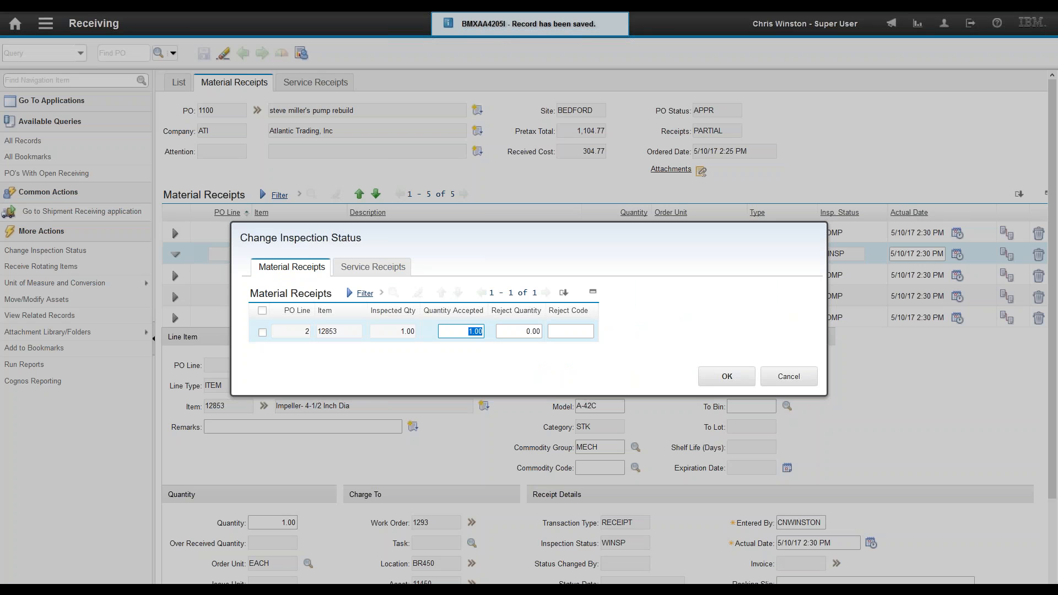
left_click(728, 377)
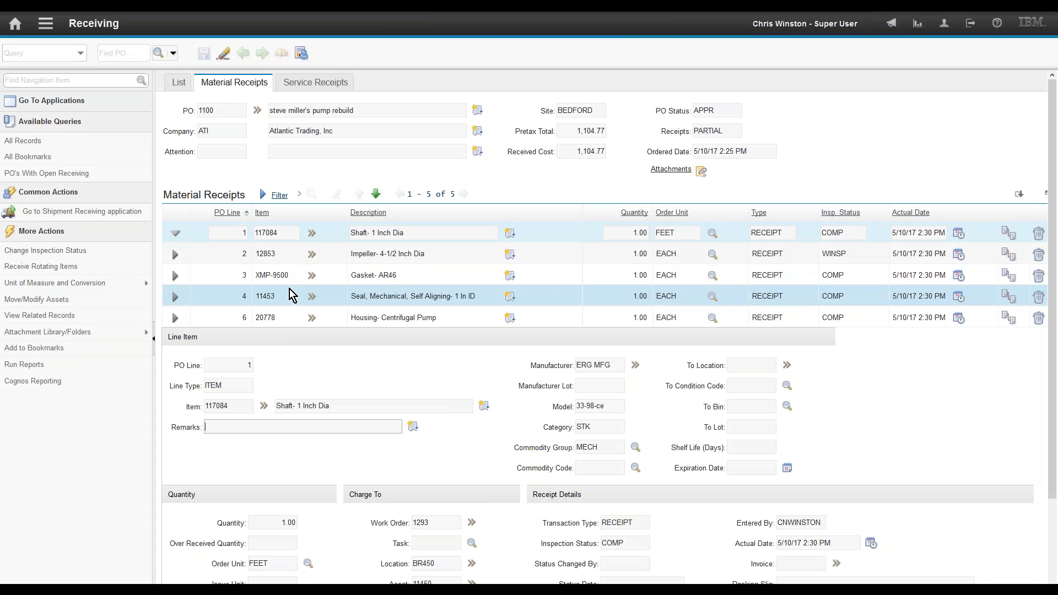
left_click(175, 254)
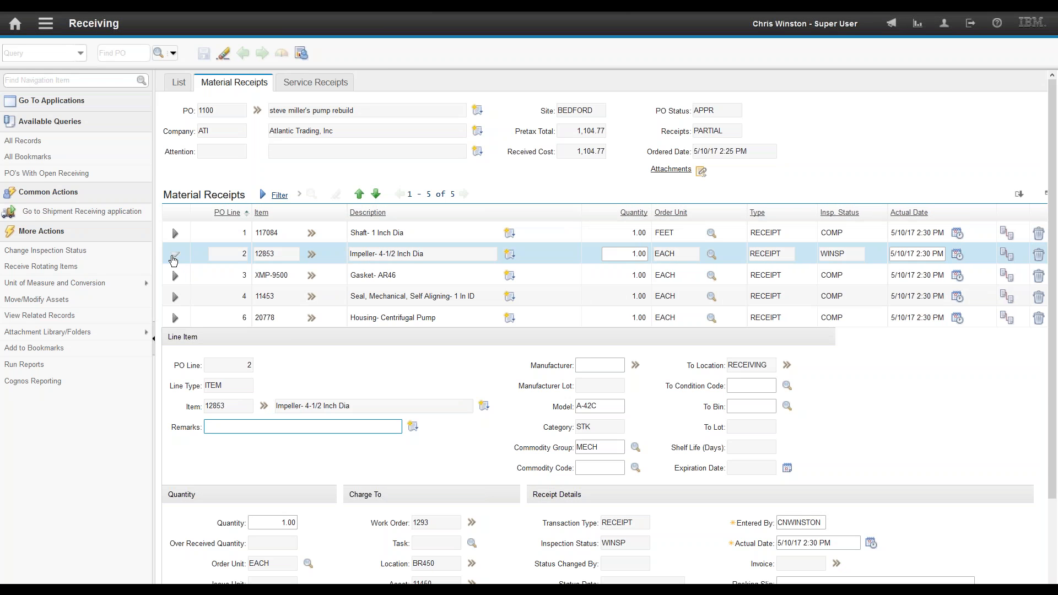
left_click(95, 252)
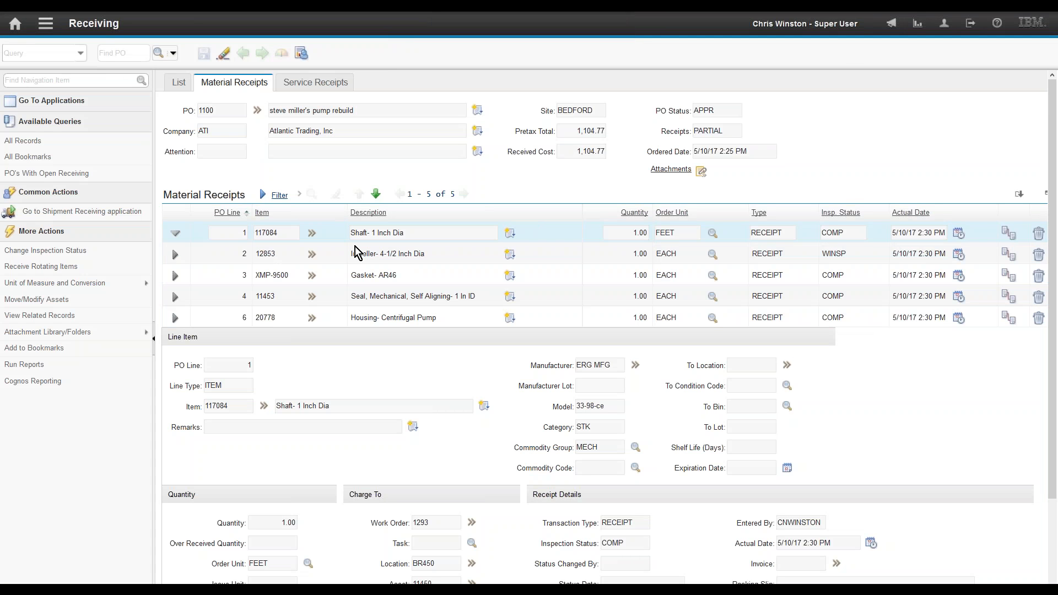
left_click(175, 254)
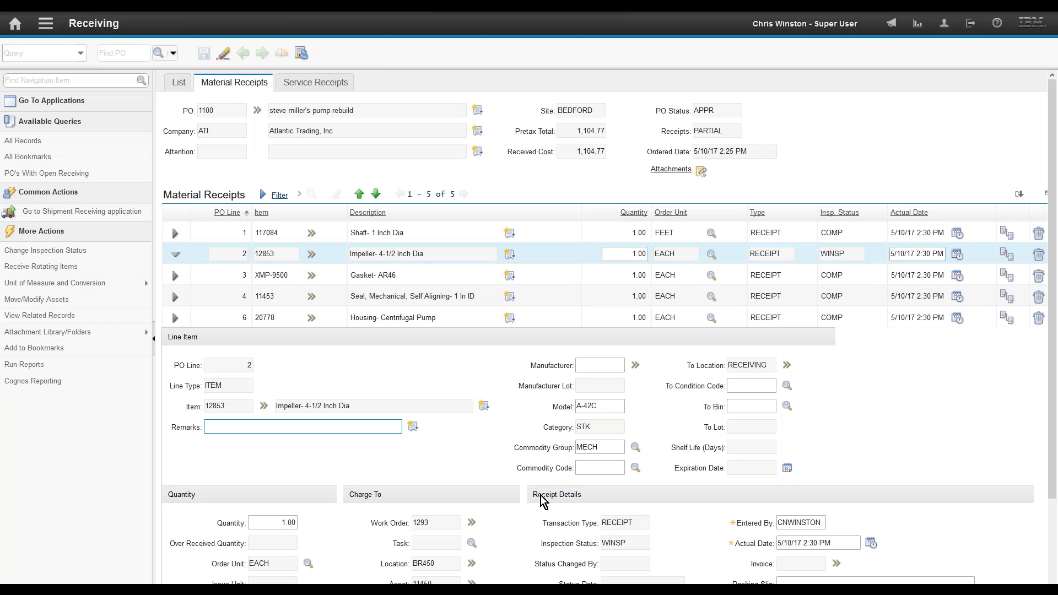
left_click(72, 251)
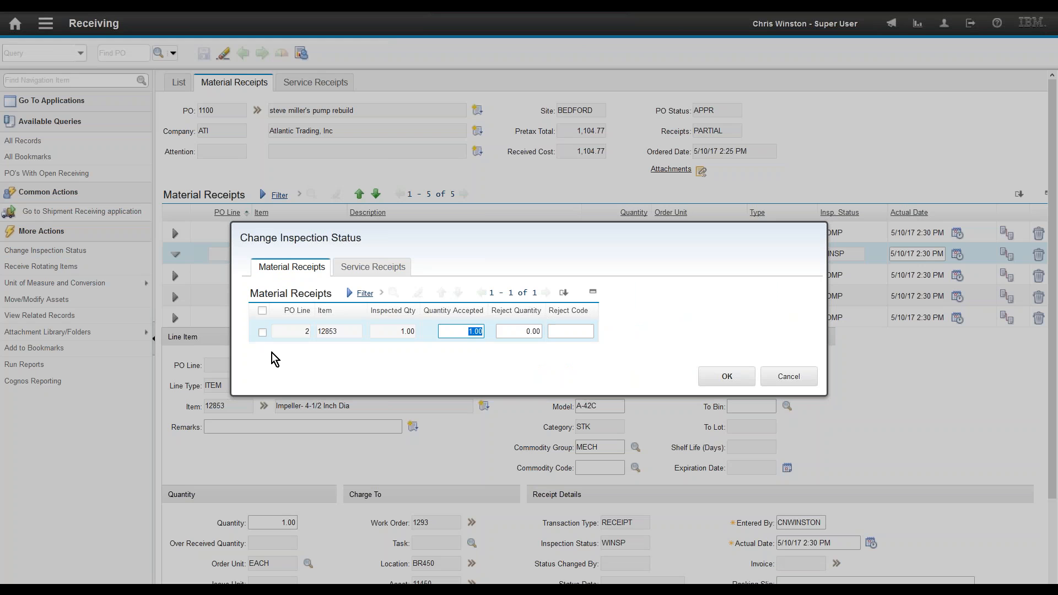
left_click(262, 333)
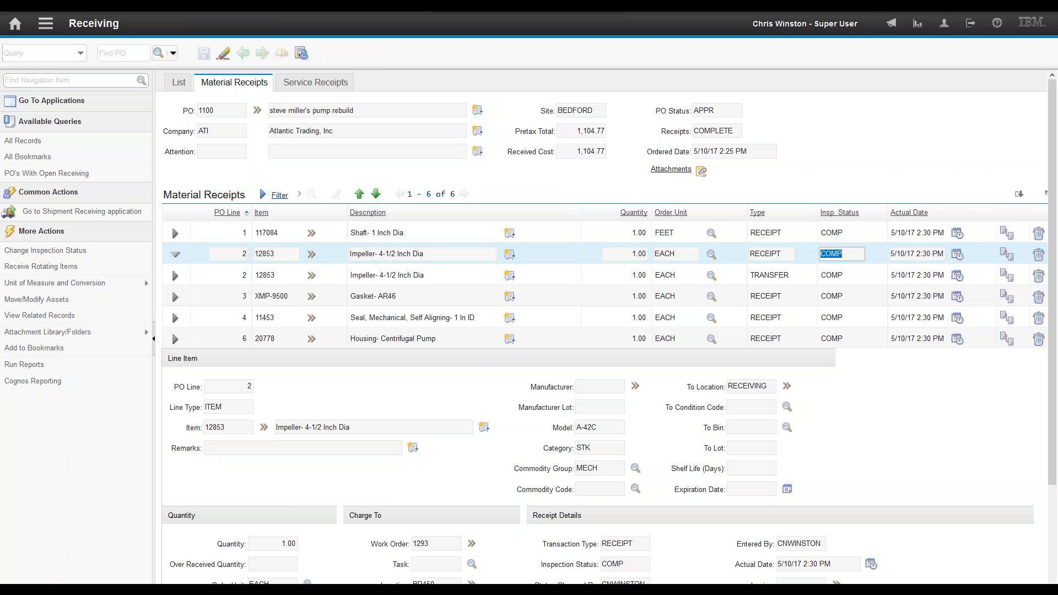
double_click(717, 134)
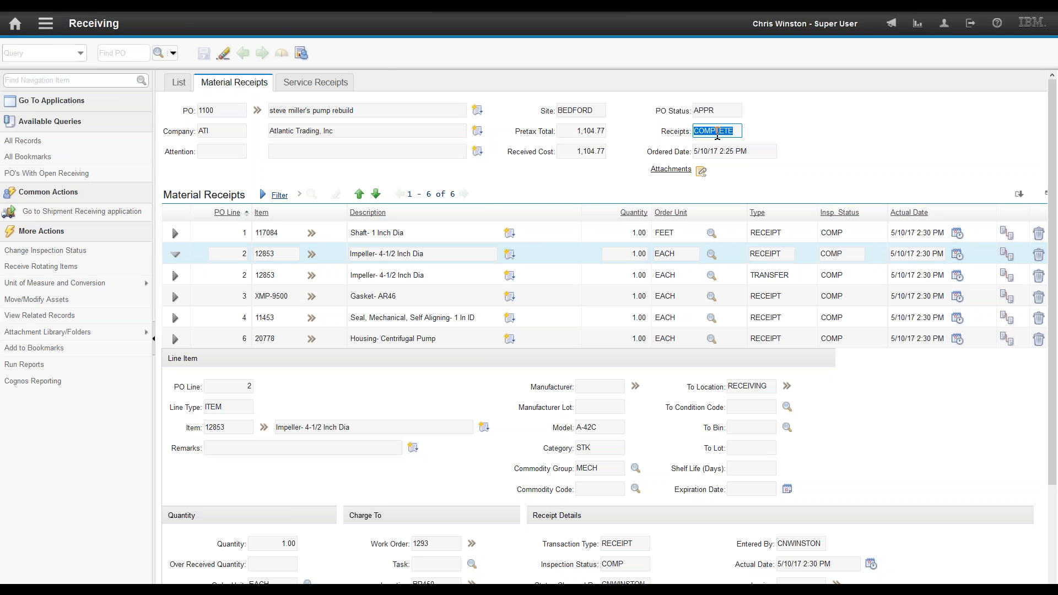
Step: Go from the receipt line to work order 1293's record, now at status APPR
left_click(473, 544)
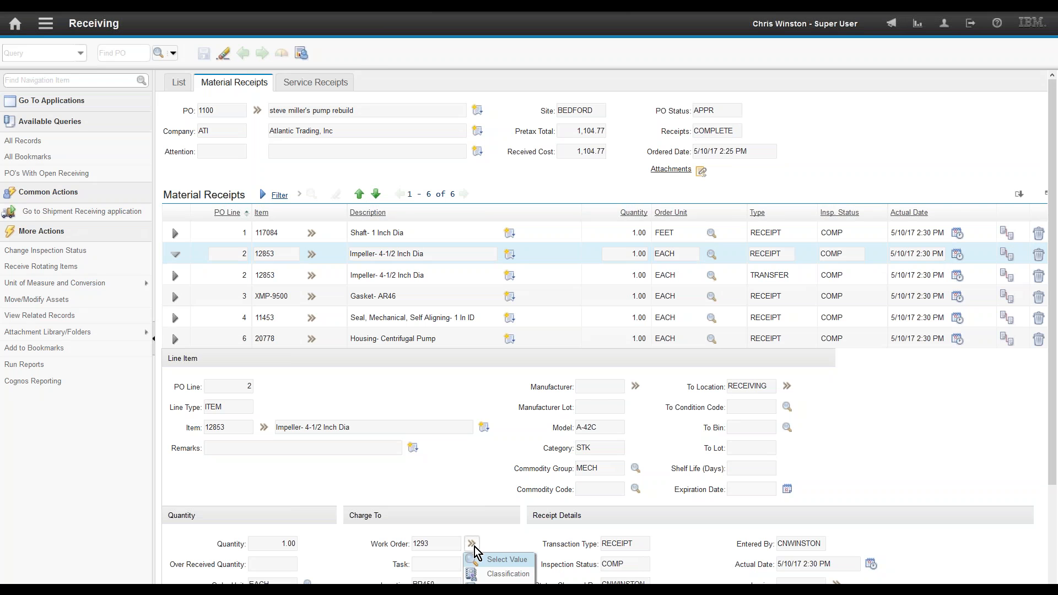
scroll(1053, 494, "down", 3)
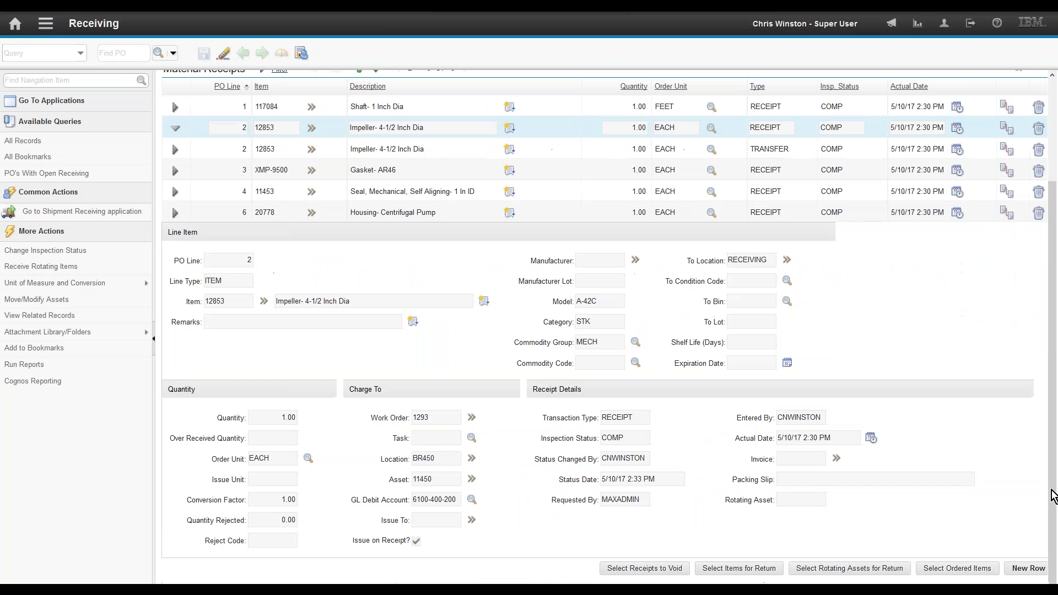
left_click(473, 418)
mouse_move(487, 484)
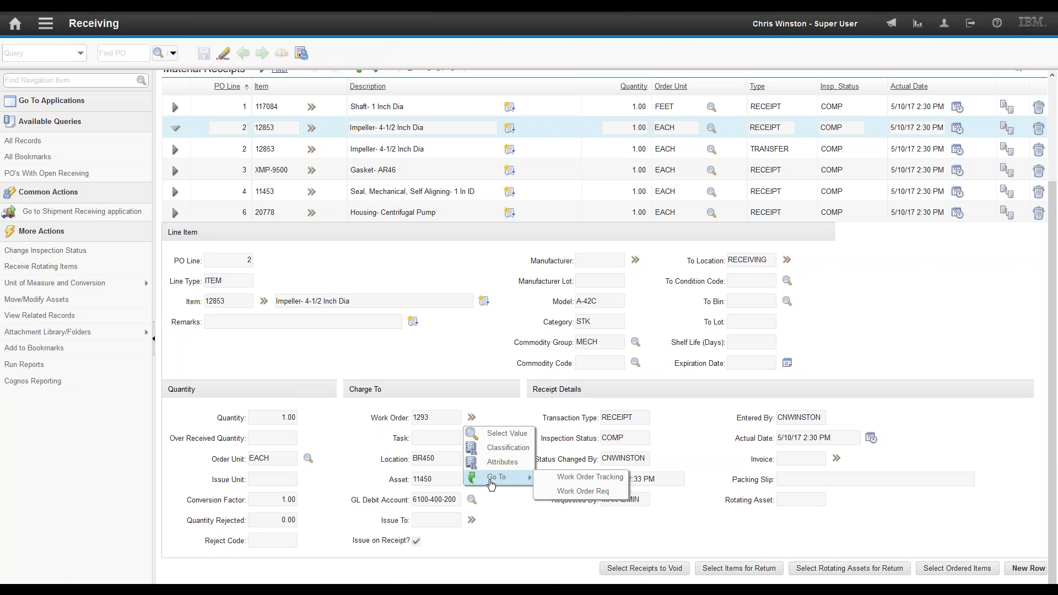
left_click(590, 482)
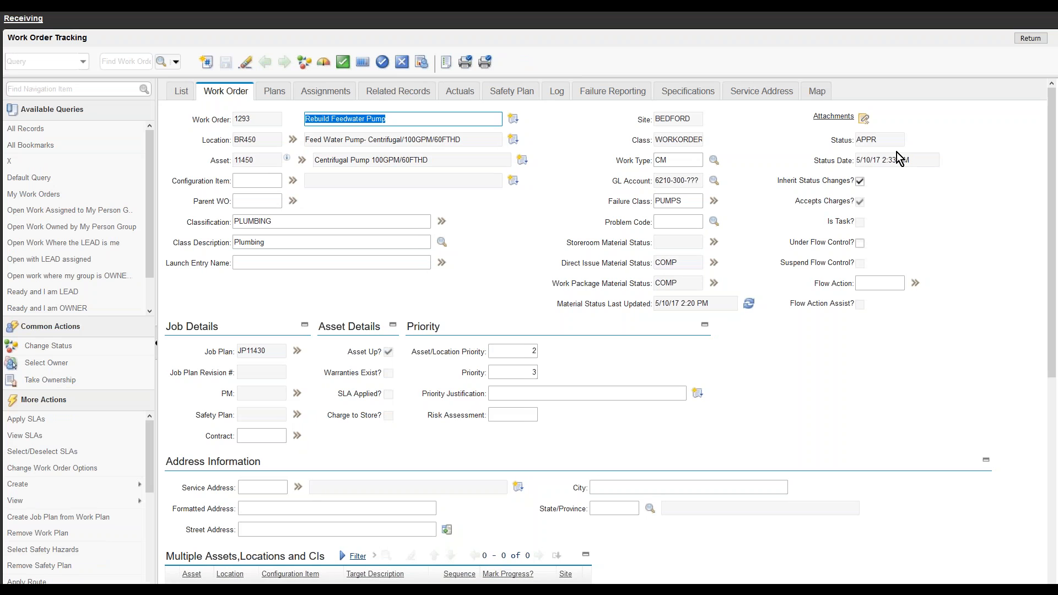
left_click(896, 142)
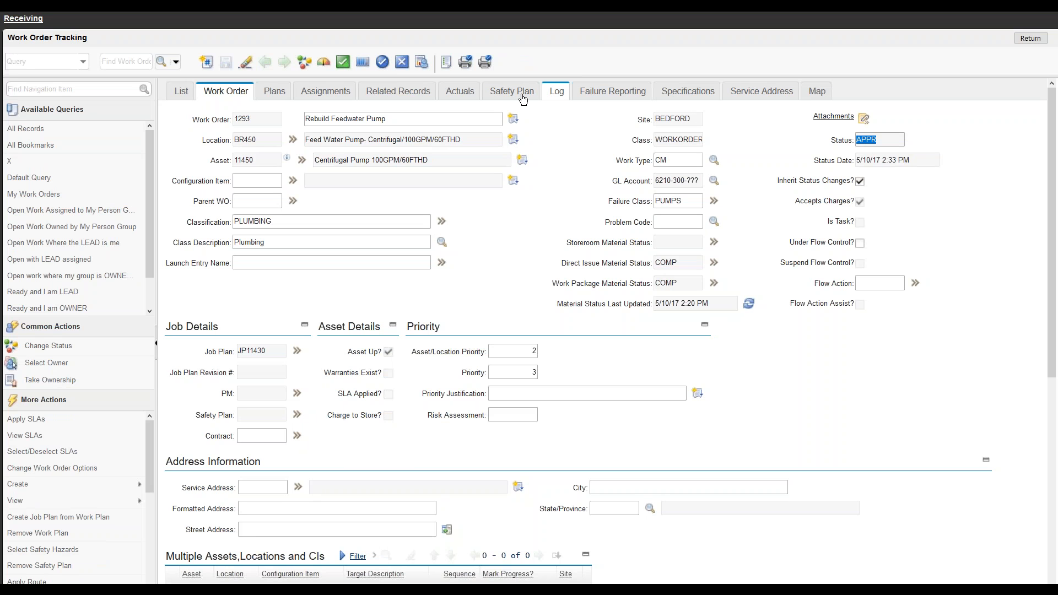
Step: Review work order 1293's actual issued materials and the 800.00 rebuild labor service
left_click(460, 92)
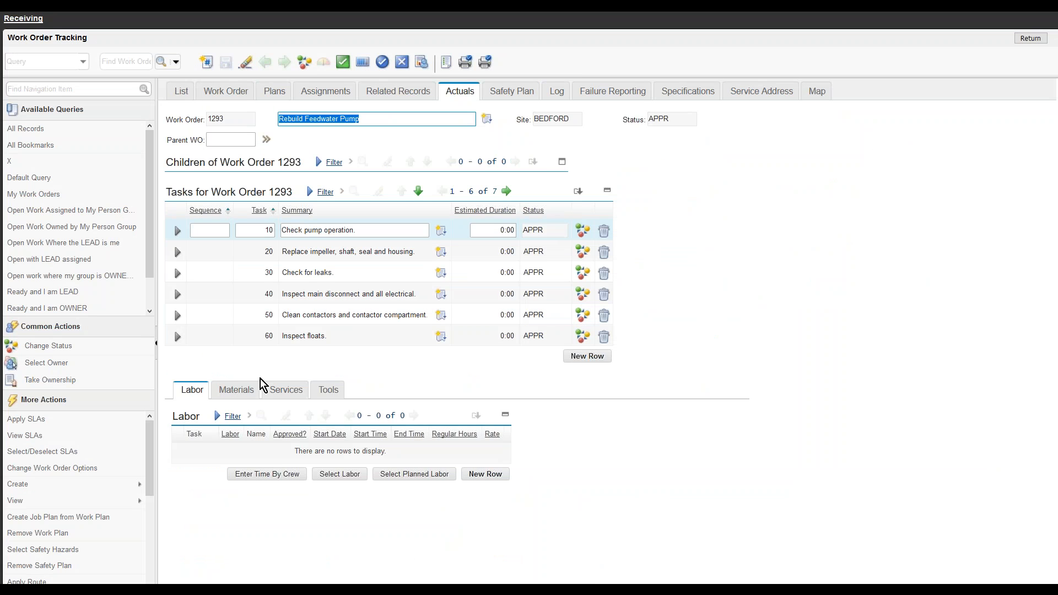
left_click(236, 389)
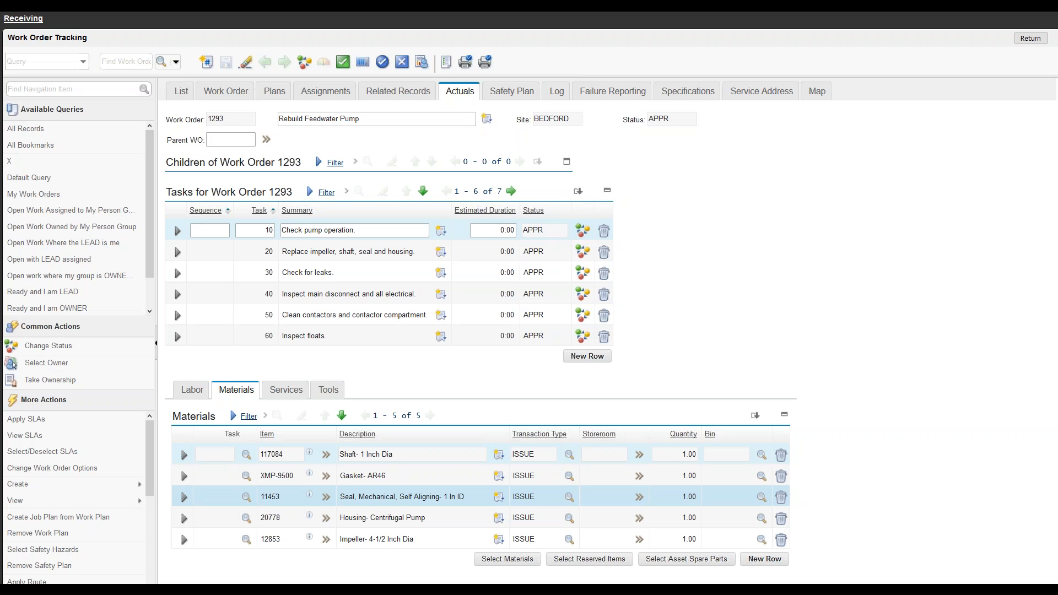
left_click(287, 390)
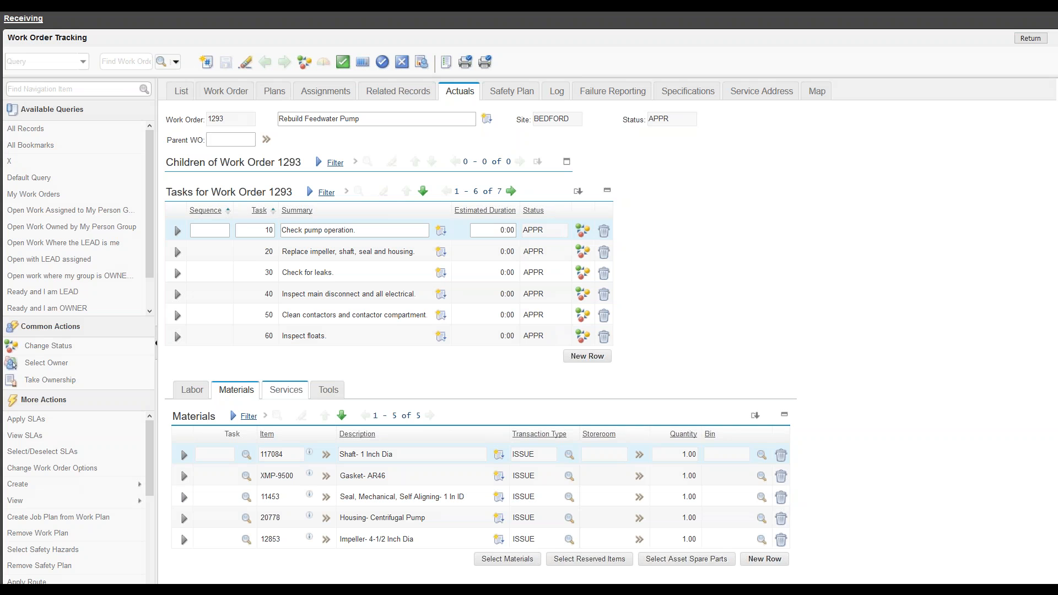
left_click(184, 454)
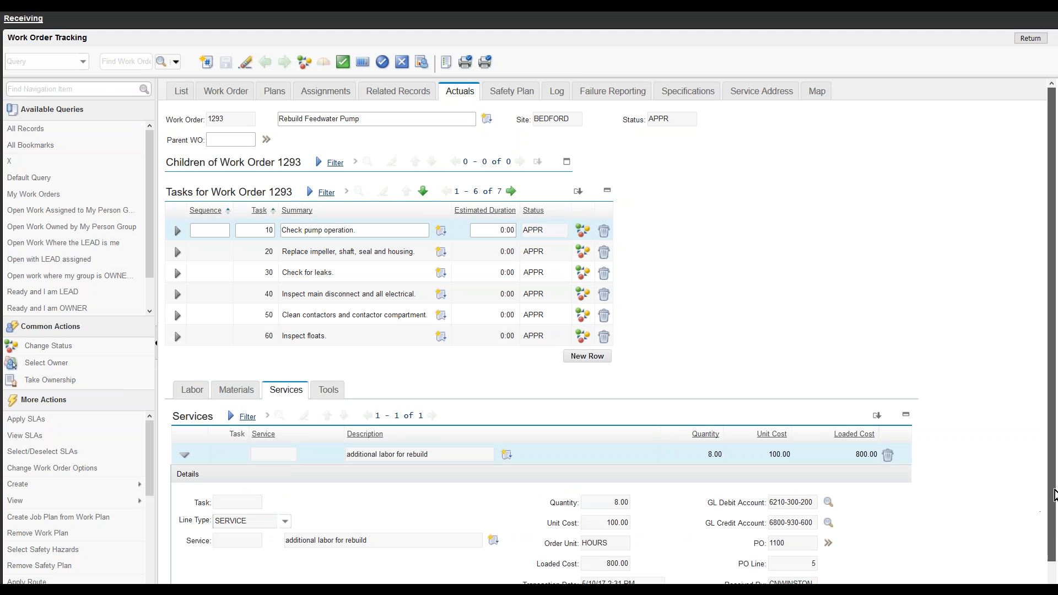
scroll(1047, 503, "down", 1)
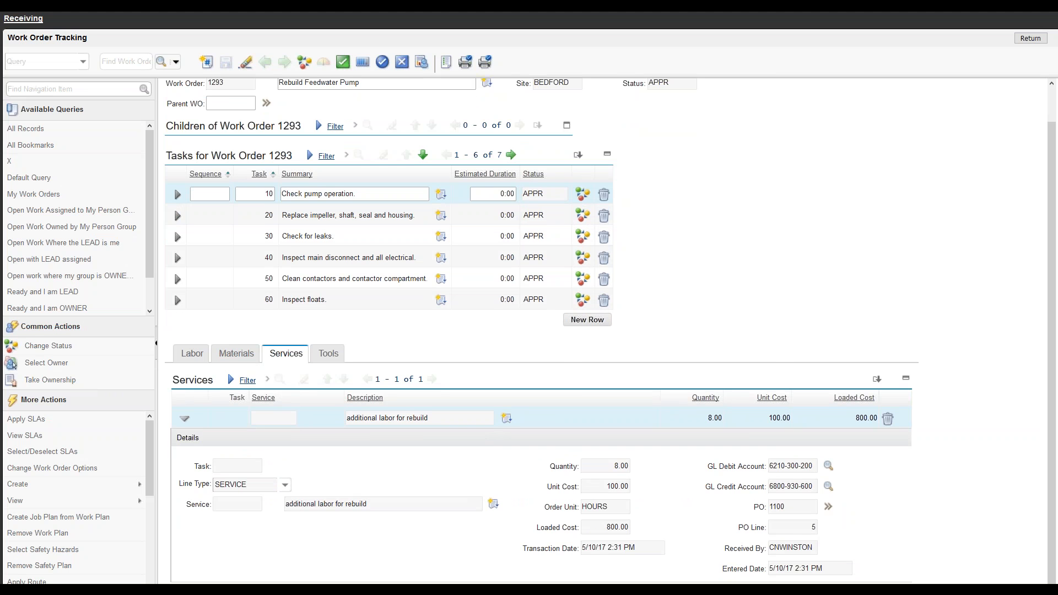
left_click(236, 353)
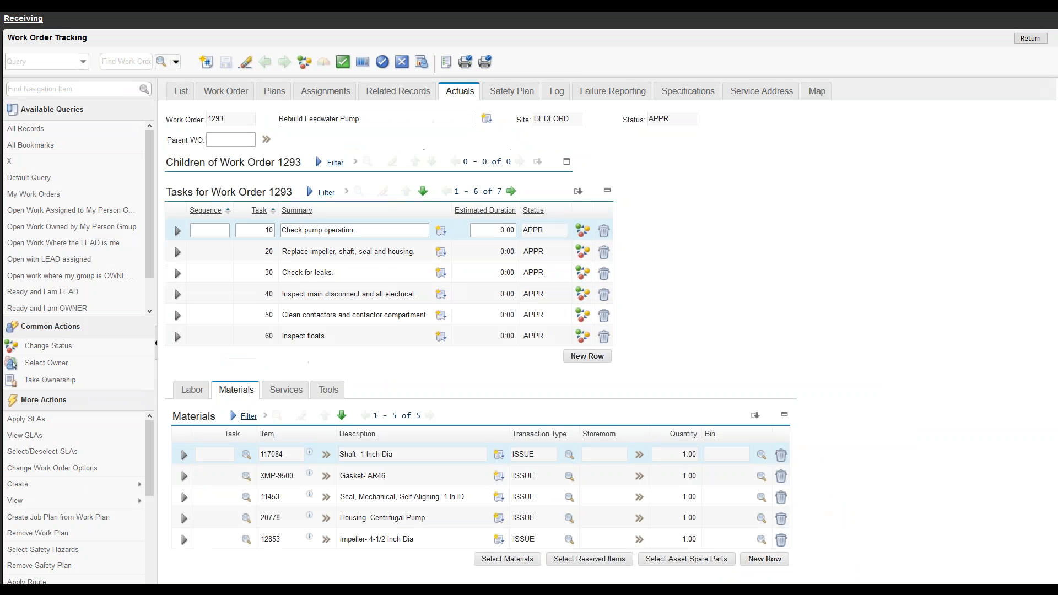
left_click(185, 458)
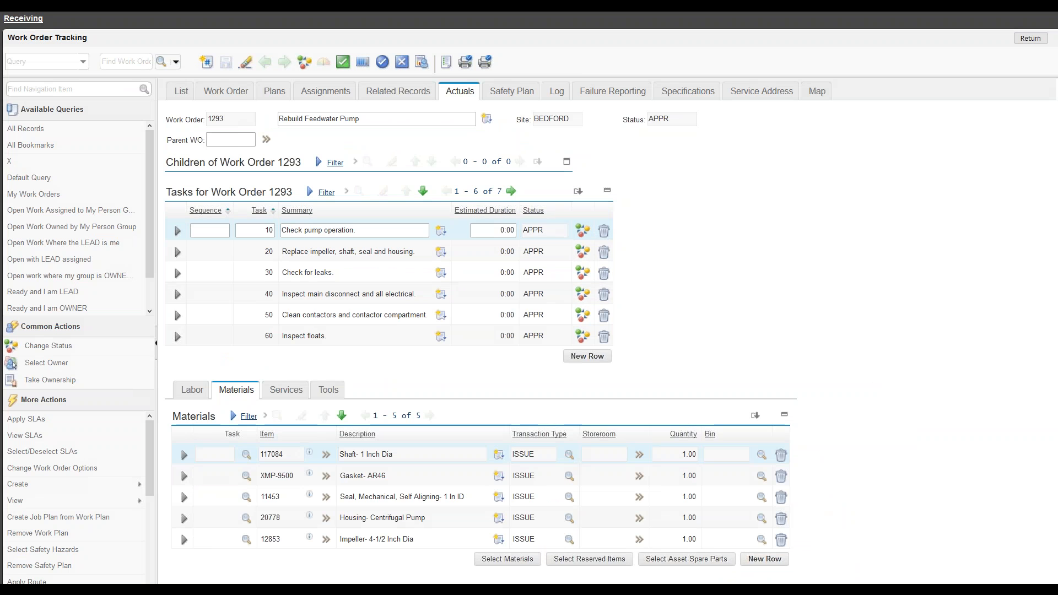
left_click(1053, 576)
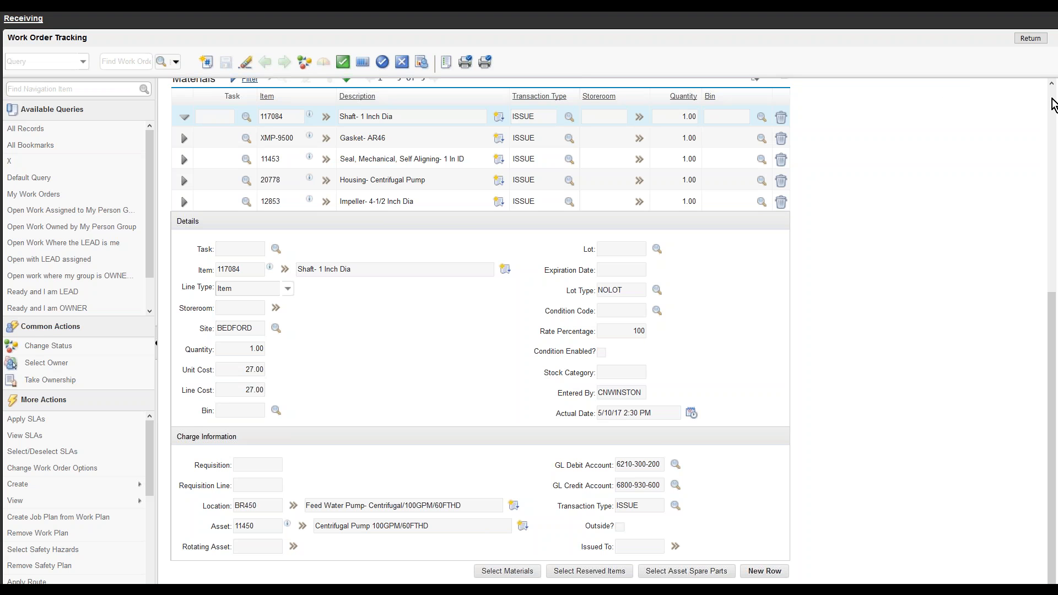
left_click(1053, 105)
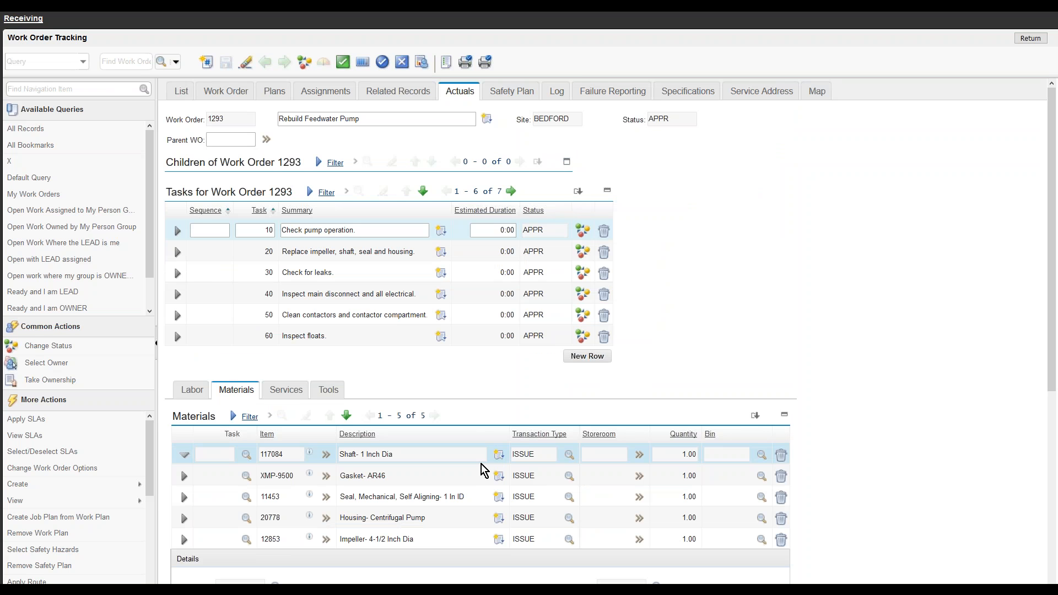
left_click(584, 470)
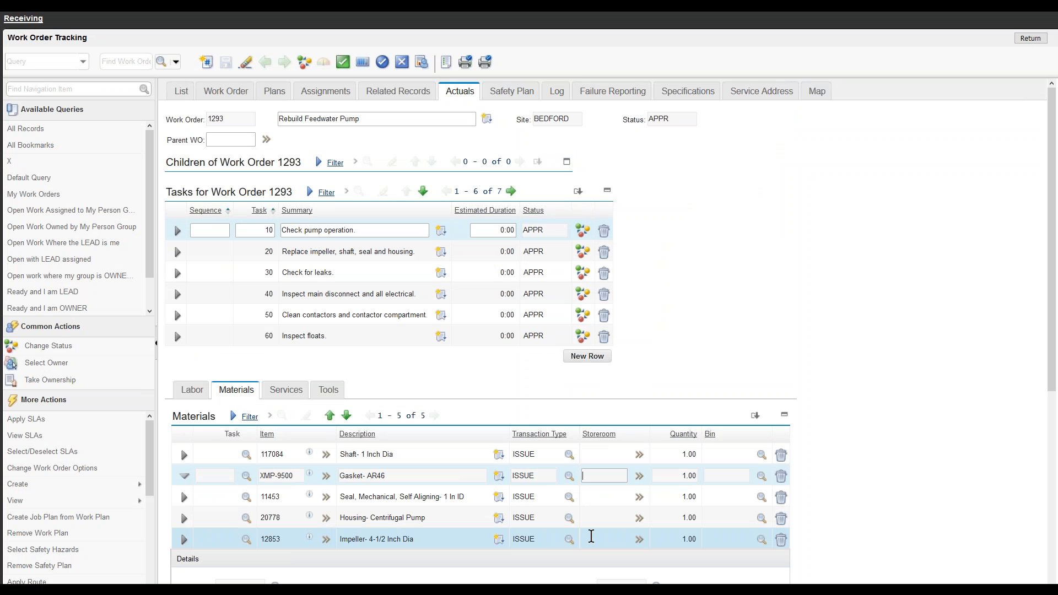
mouse_move(98, 501)
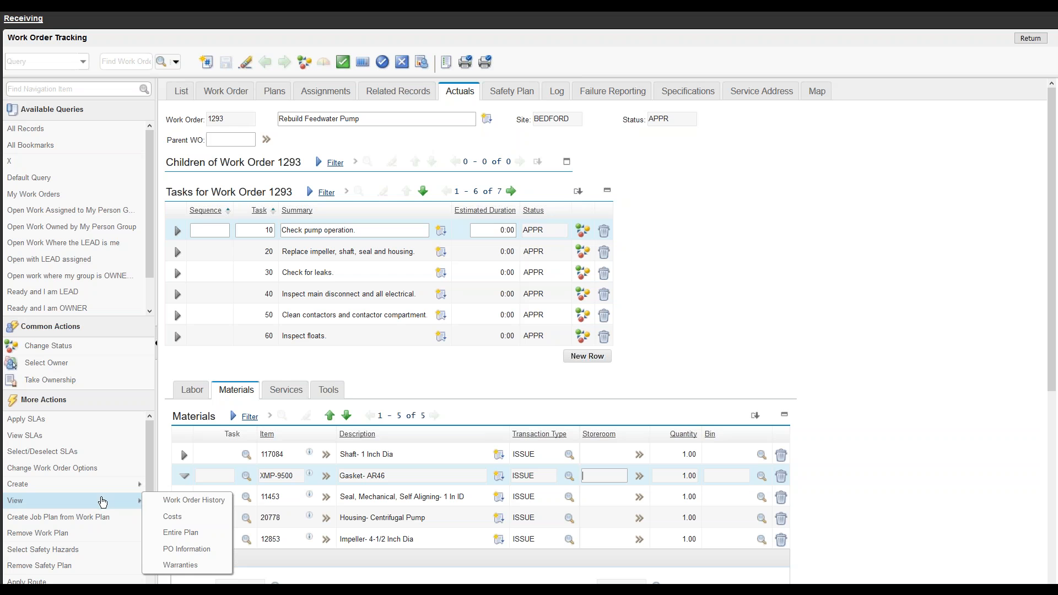
Step: Open View Costs for work order 1293: material 304.77, service 800.00, total 1,104.77
left_click(181, 520)
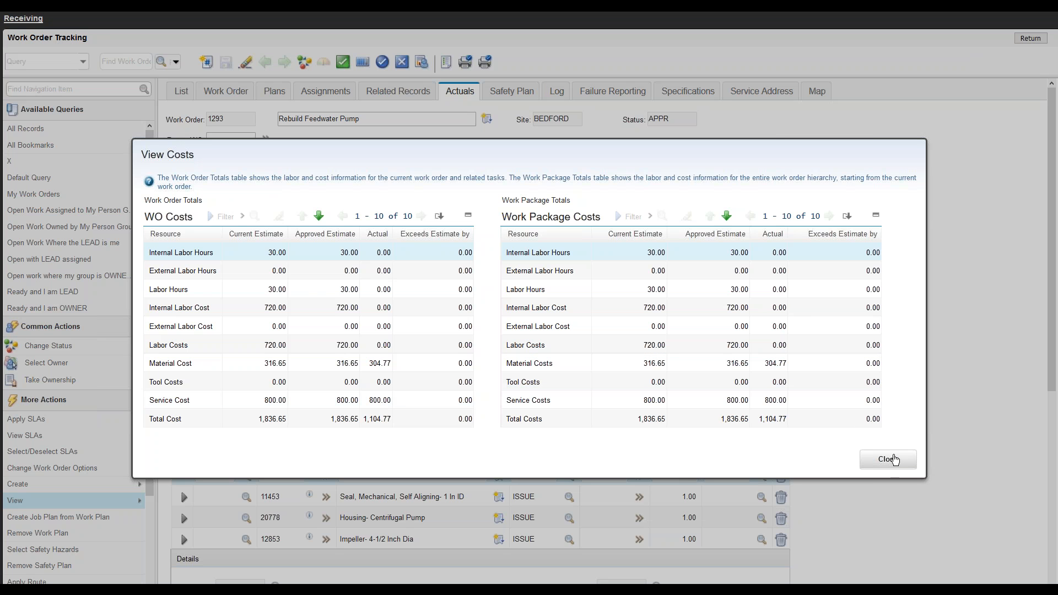
Step: Close View Costs and return to Receiving, where PO 1100's receipts show COMPLETE
left_click(893, 465)
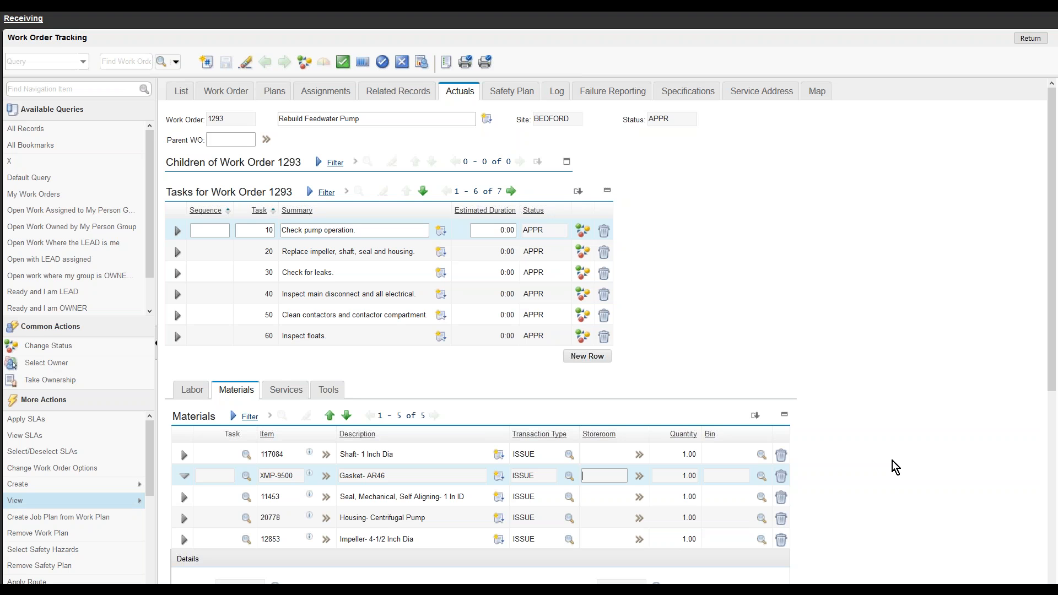
left_click(29, 21)
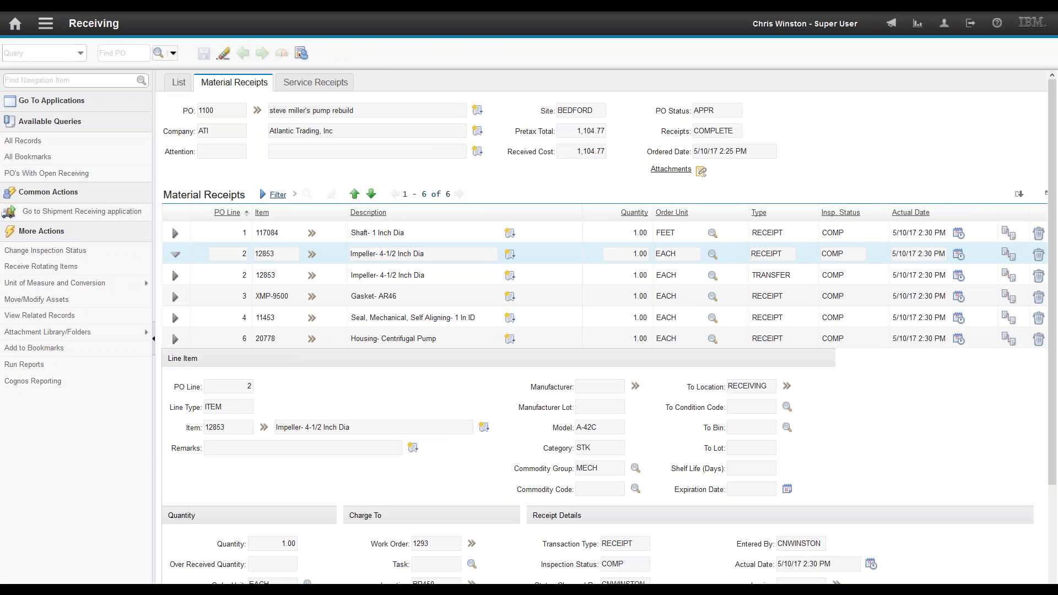
Step: Return to the full-screen PowerPoint slide show and advance from slide 10 to the Next Webinar slide
key("alt+Tab")
key("alt+Tab")
key("alt+Tab")
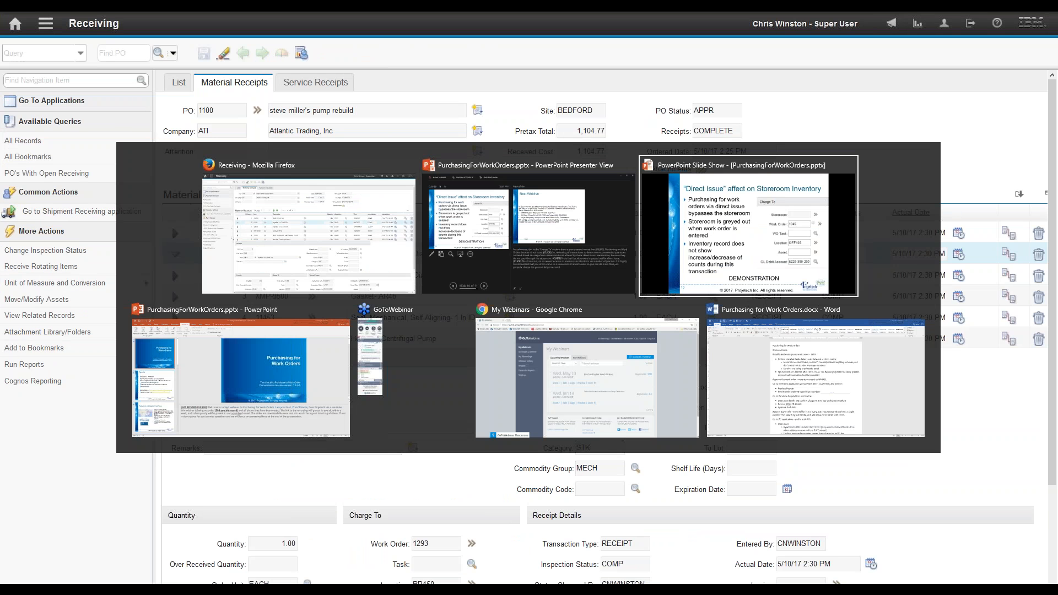
key("Escape")
key("alt+Tab")
key("alt+Tab")
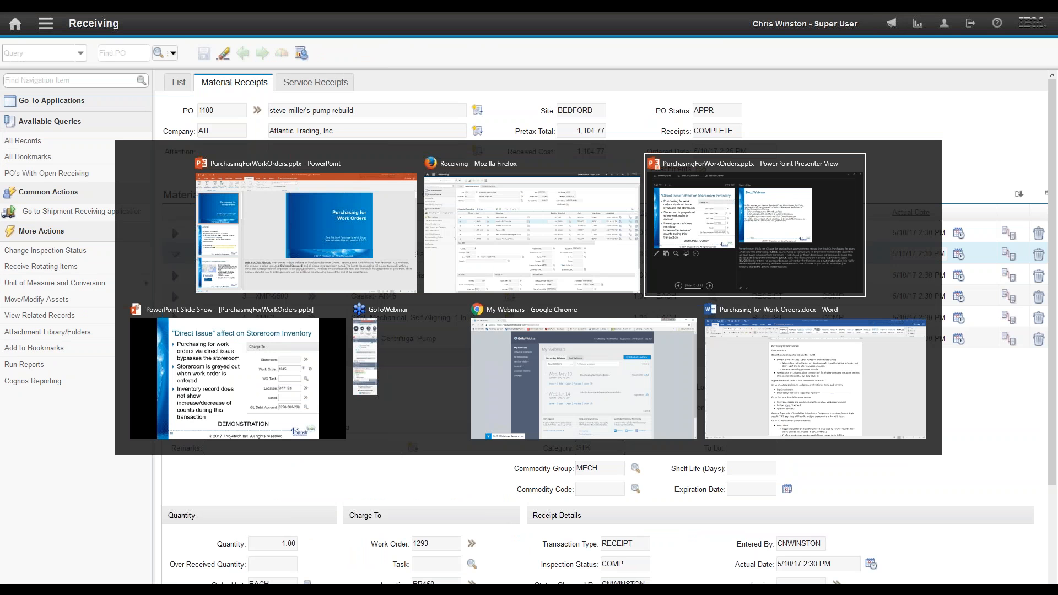
key("alt+Tab")
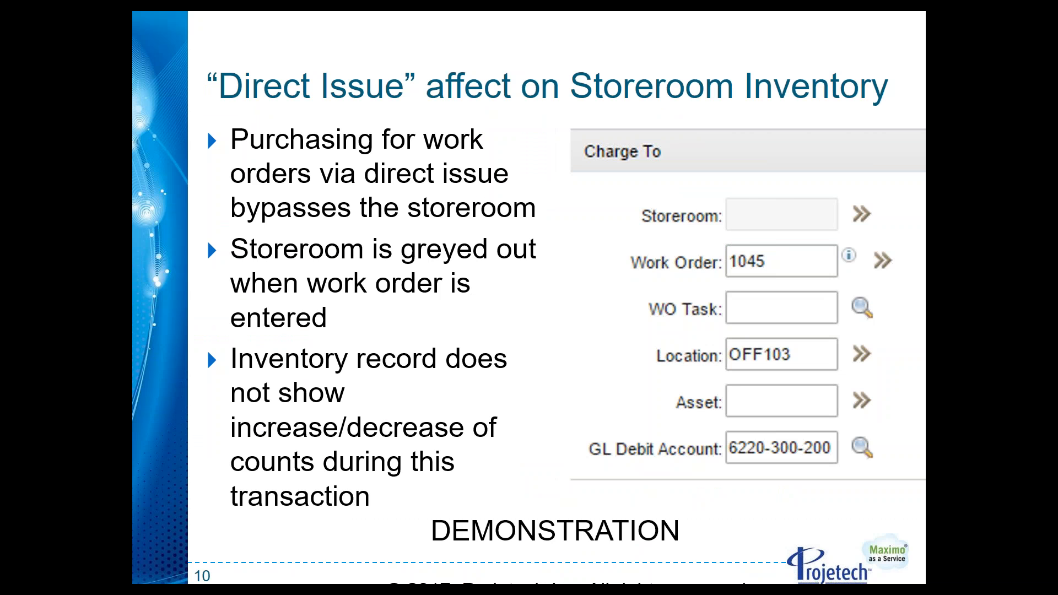
key("Right")
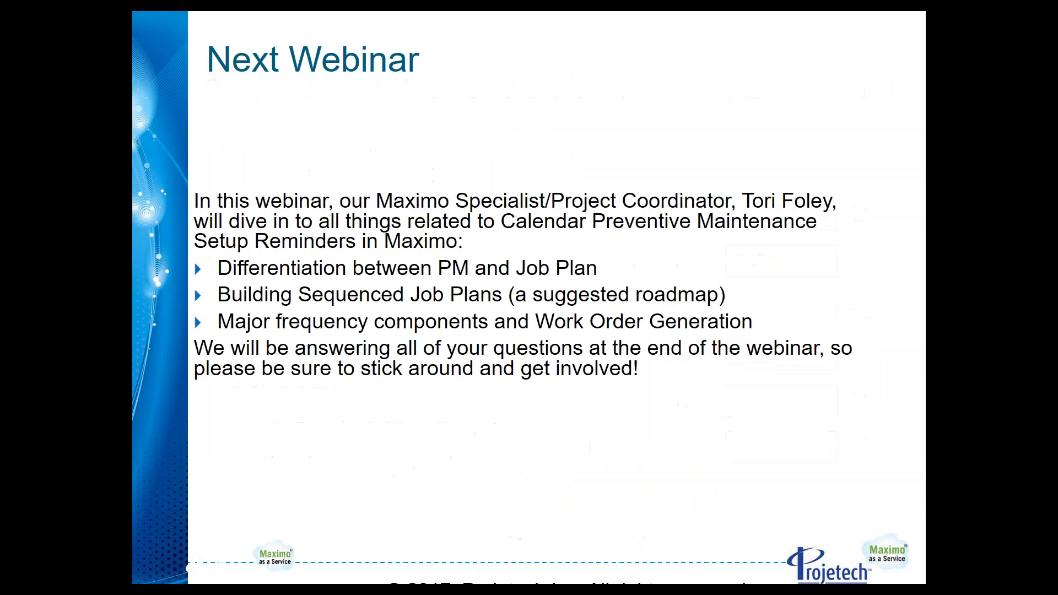
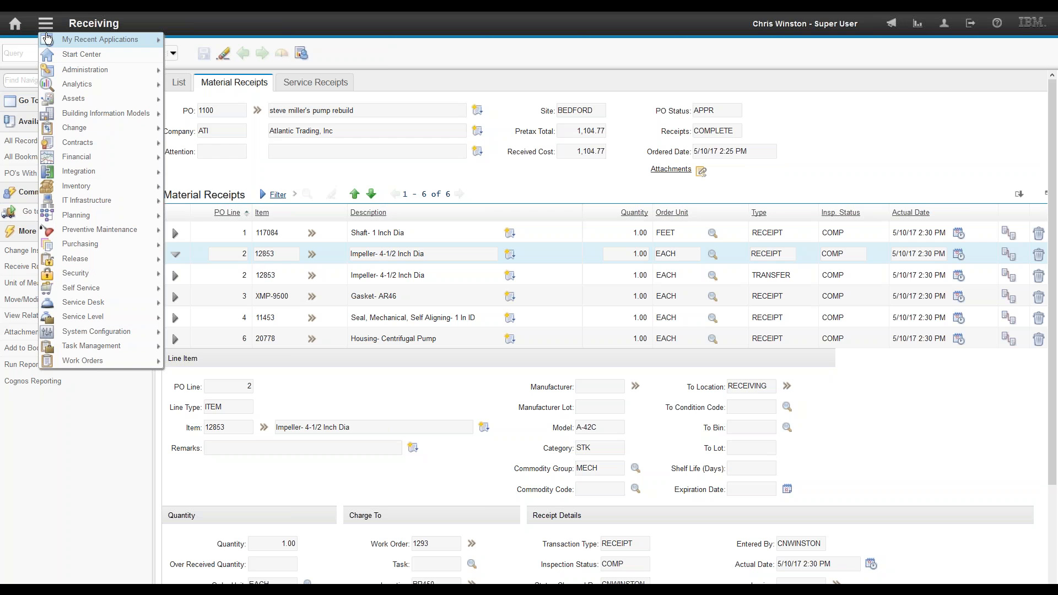
Step: Open the EAGLENA organization record from the full Organizations list
left_click(207, 84)
key("Return")
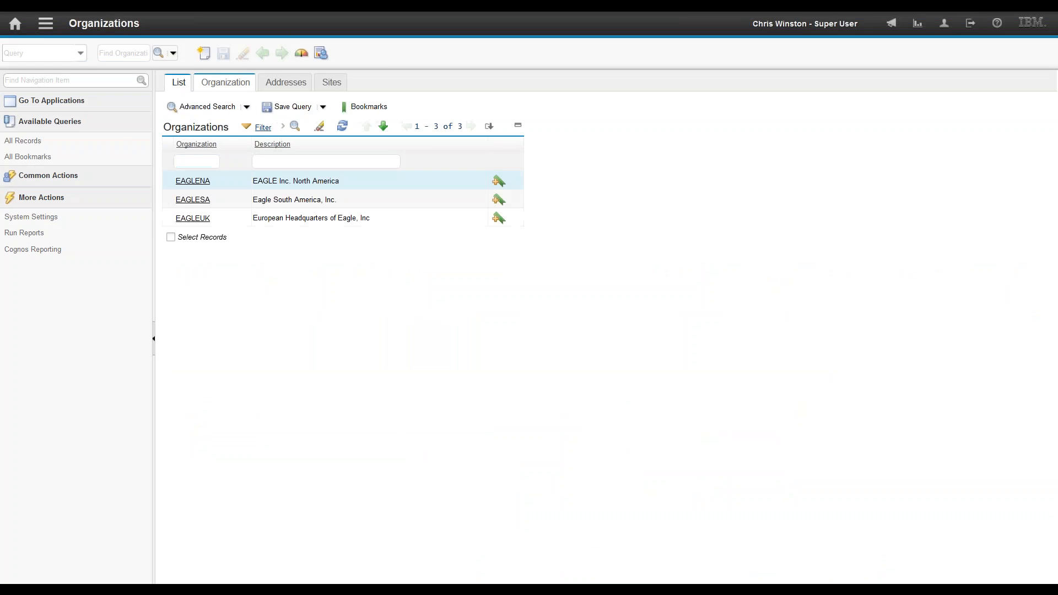
left_click(186, 182)
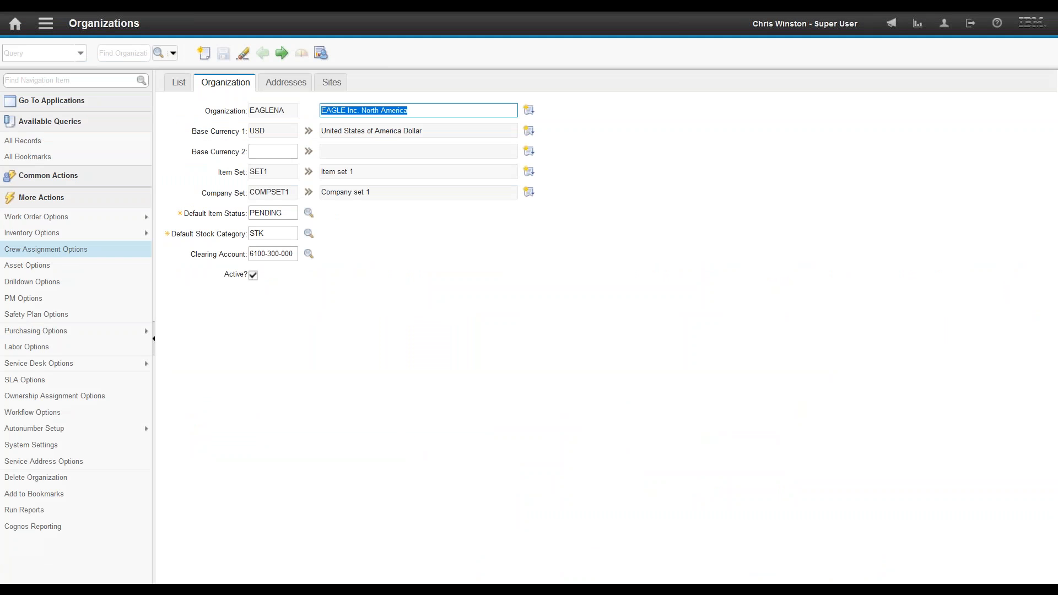
Step: Review EAGLENA's PO options, including the PR/RFQ closing option, and cancel without changes
mouse_move(59, 330)
left_click(175, 332)
left_click_drag(392, 237, 528, 249)
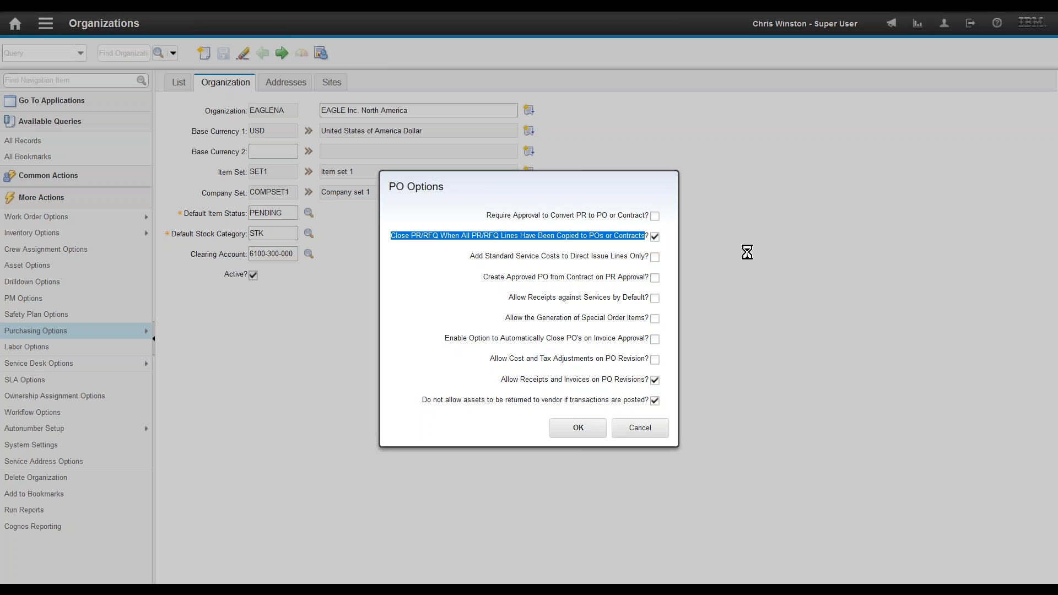
left_click(640, 428)
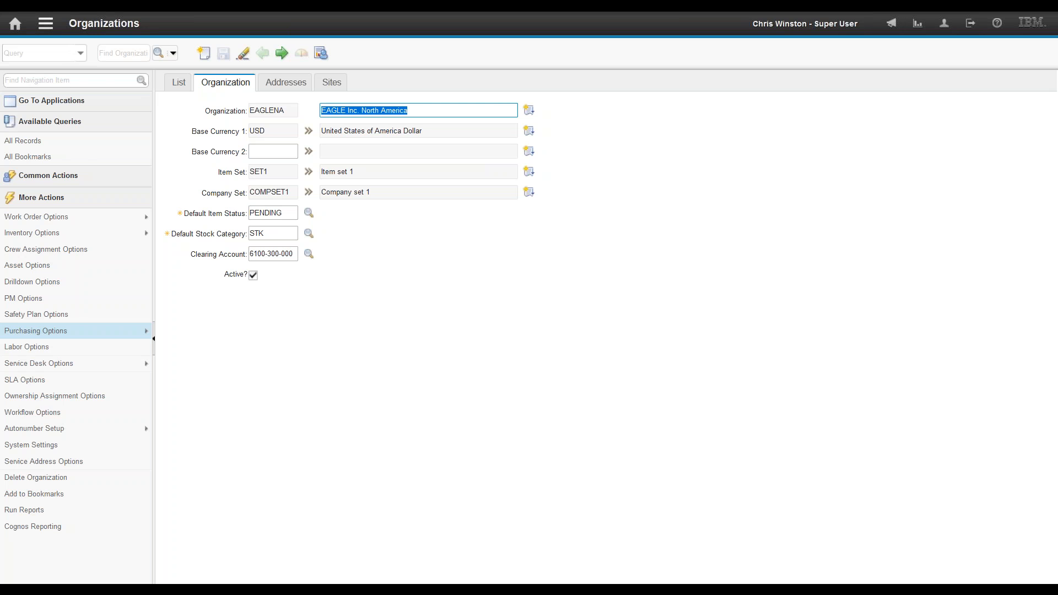
left_click(47, 29)
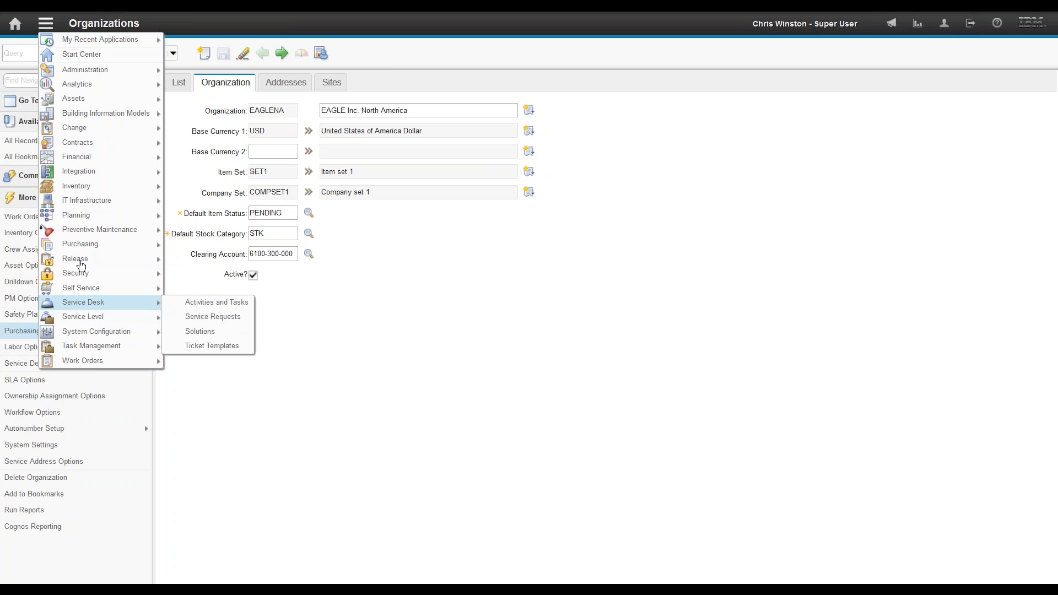
Step: Review EAGLENA's work order edit rules and cancel without changes
mouse_move(119, 221)
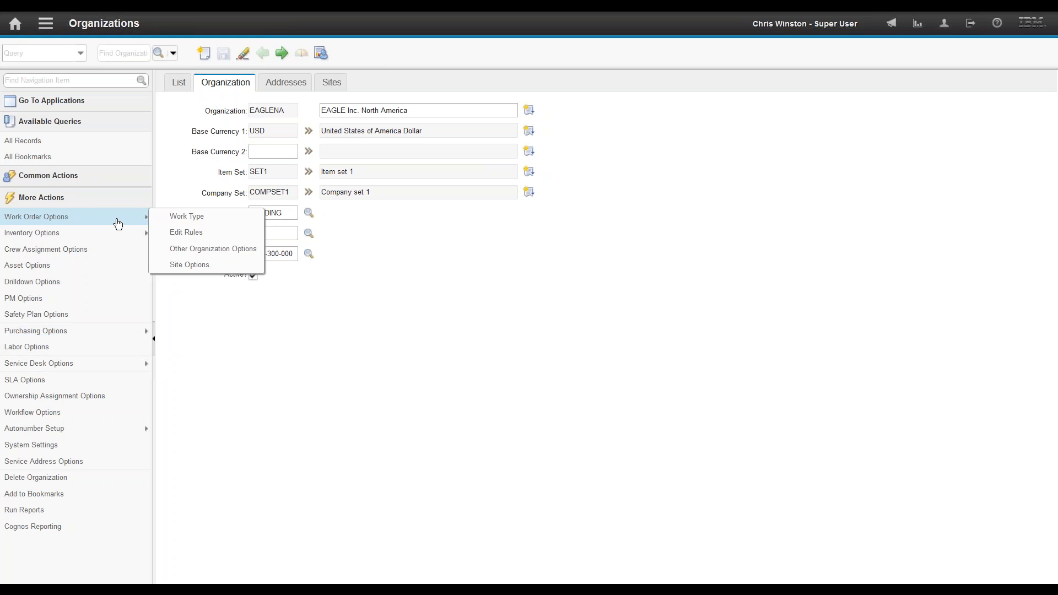
left_click(189, 233)
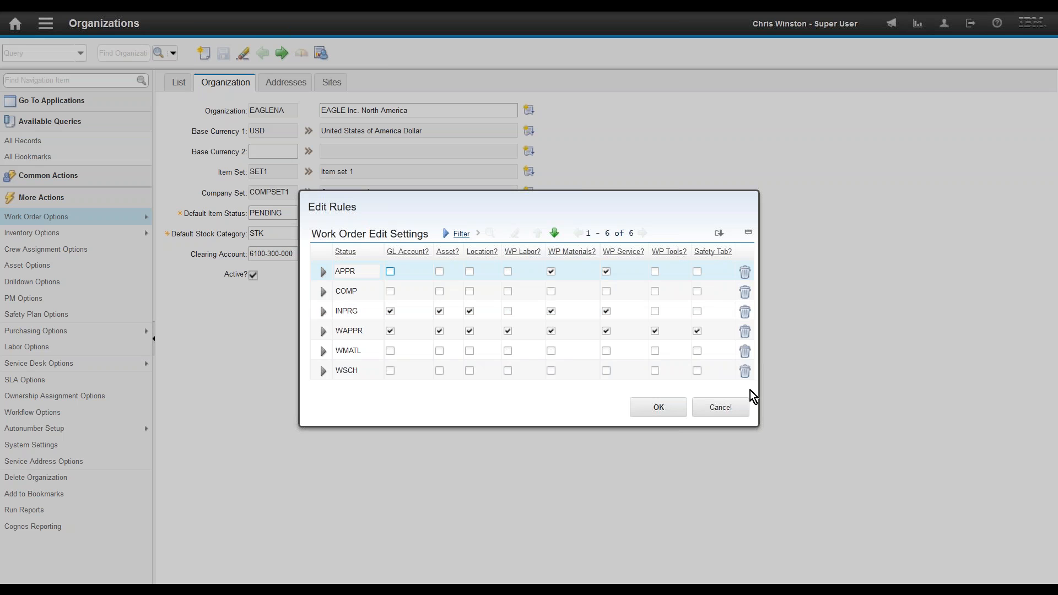
left_click(719, 411)
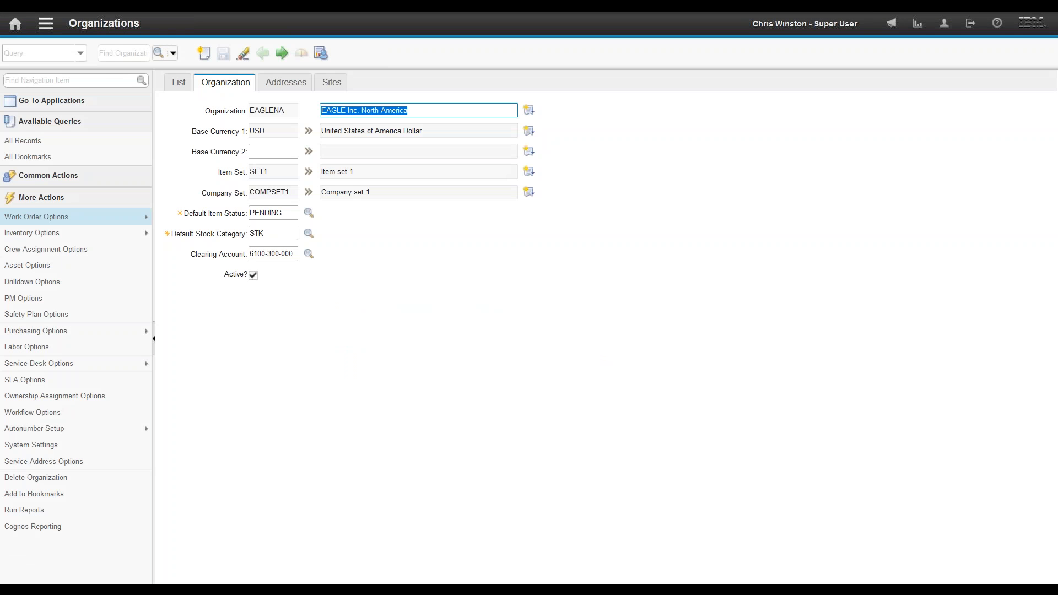
Step: Open the Work Order Tracking application
left_click(48, 25)
mouse_move(91, 364)
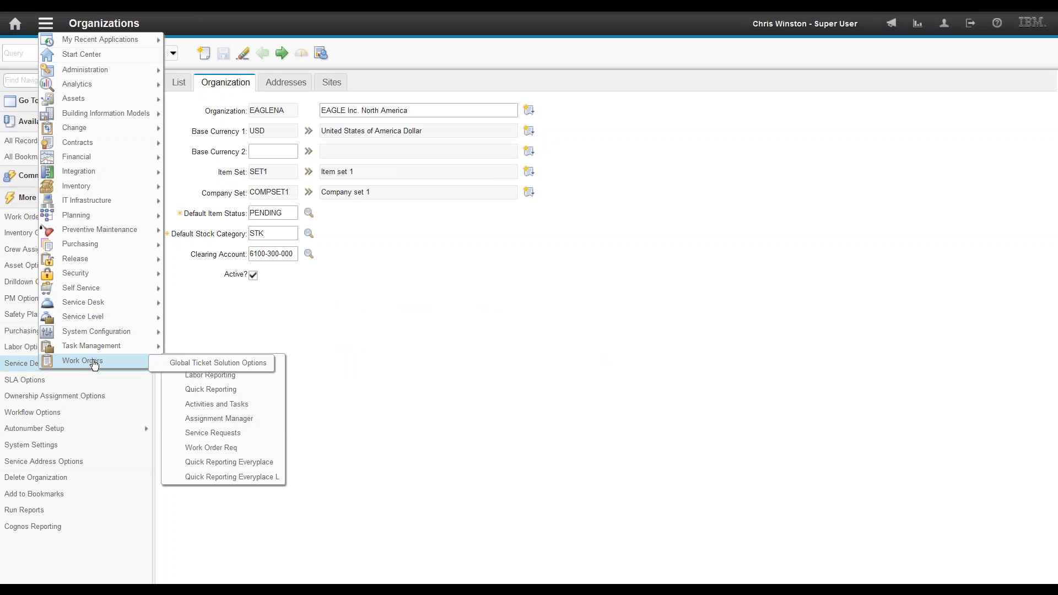
left_click(197, 364)
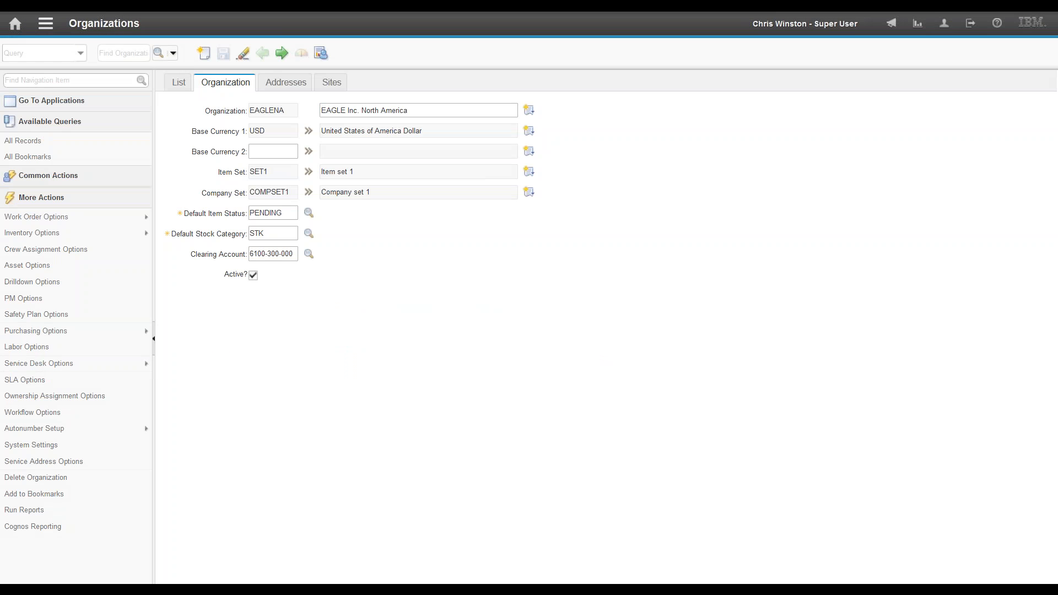
Step: Find work order 1293 and show its full planned materials list
type("1293")
key("Return")
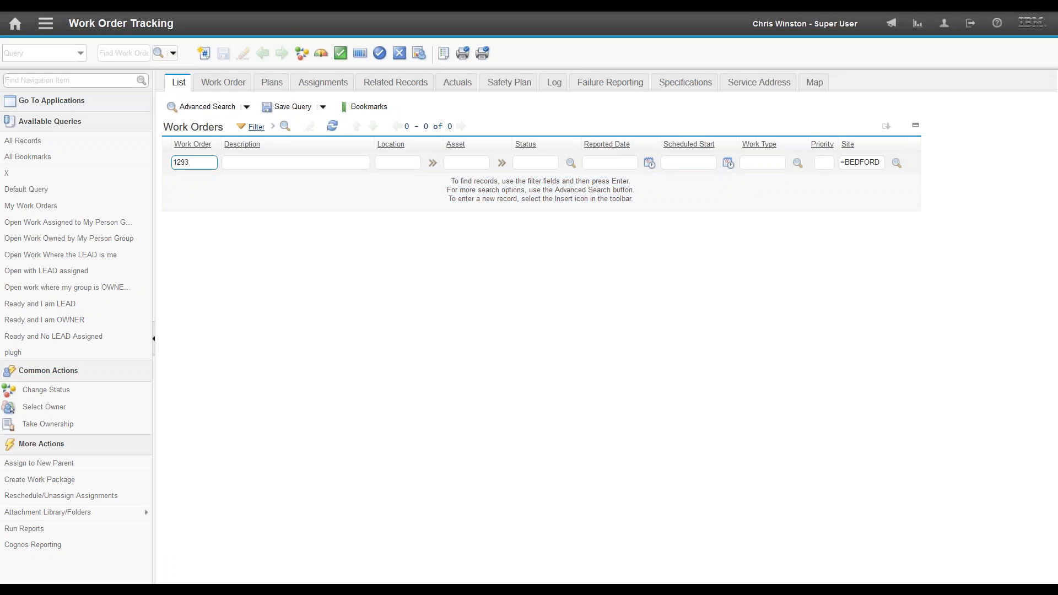
left_click(181, 184)
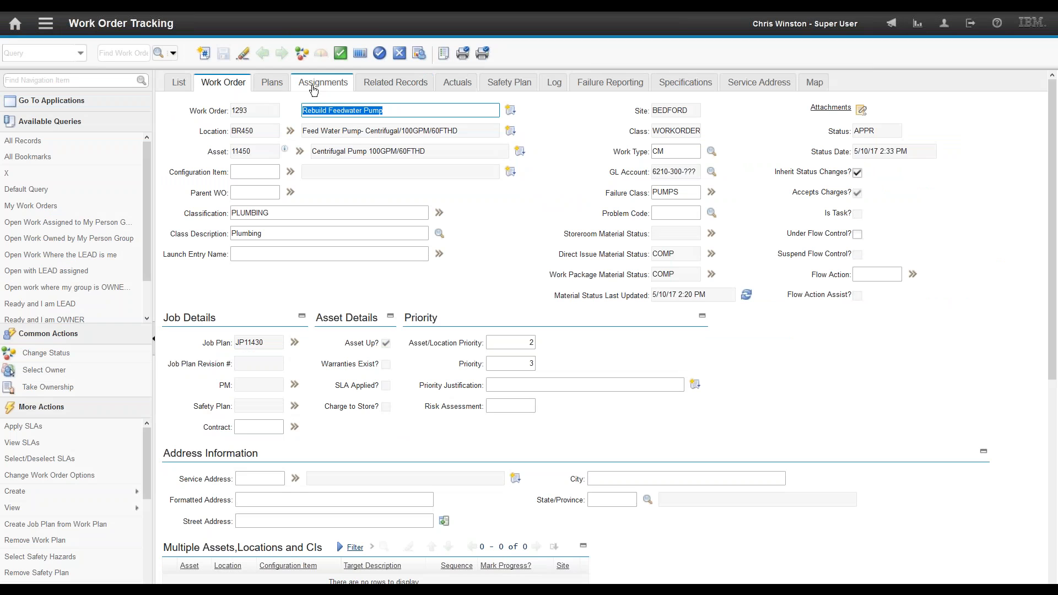
left_click(271, 82)
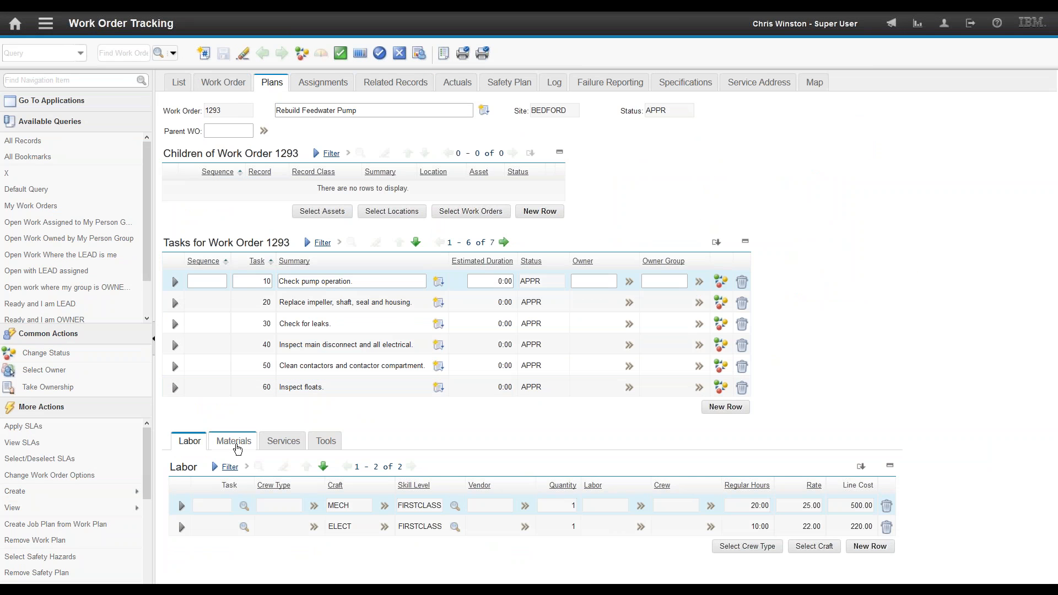
left_click(234, 441)
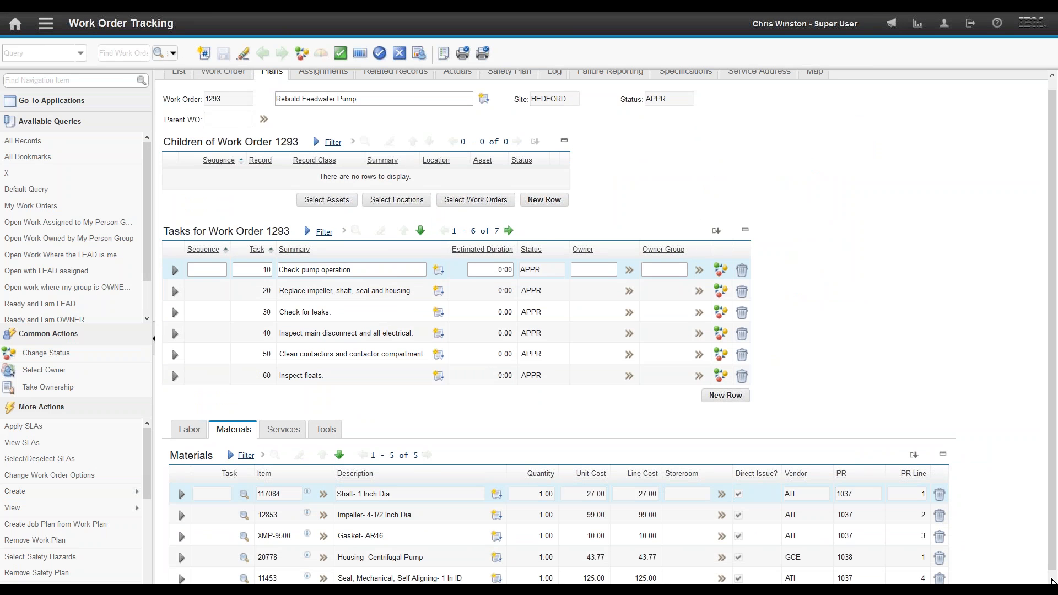
left_click(1053, 581)
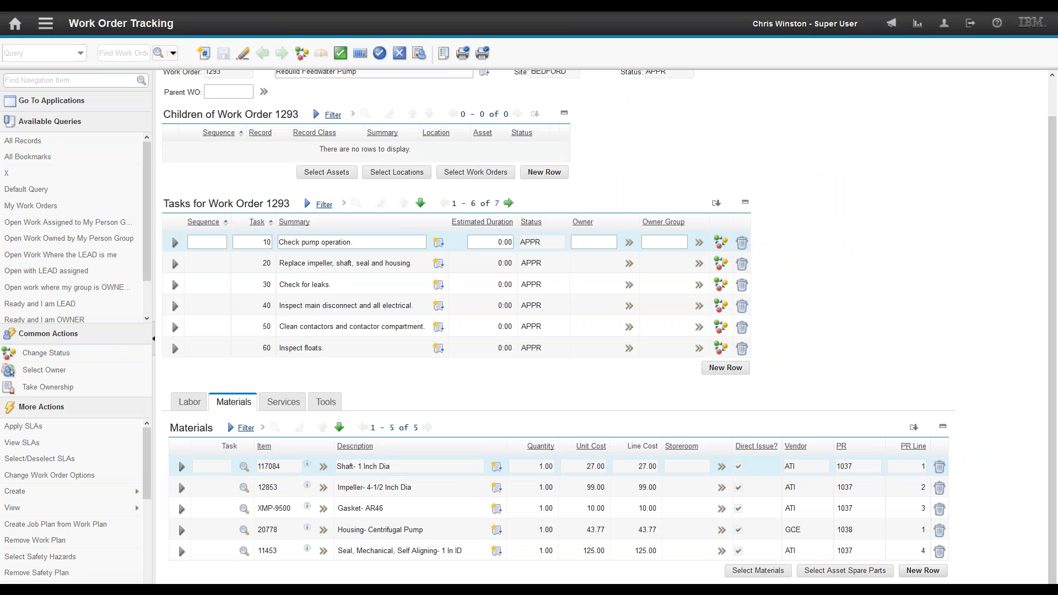
Step: Add a direct-issue material line for item 11453 seal, vendor ATI, 125.00, and save
left_click(923, 570)
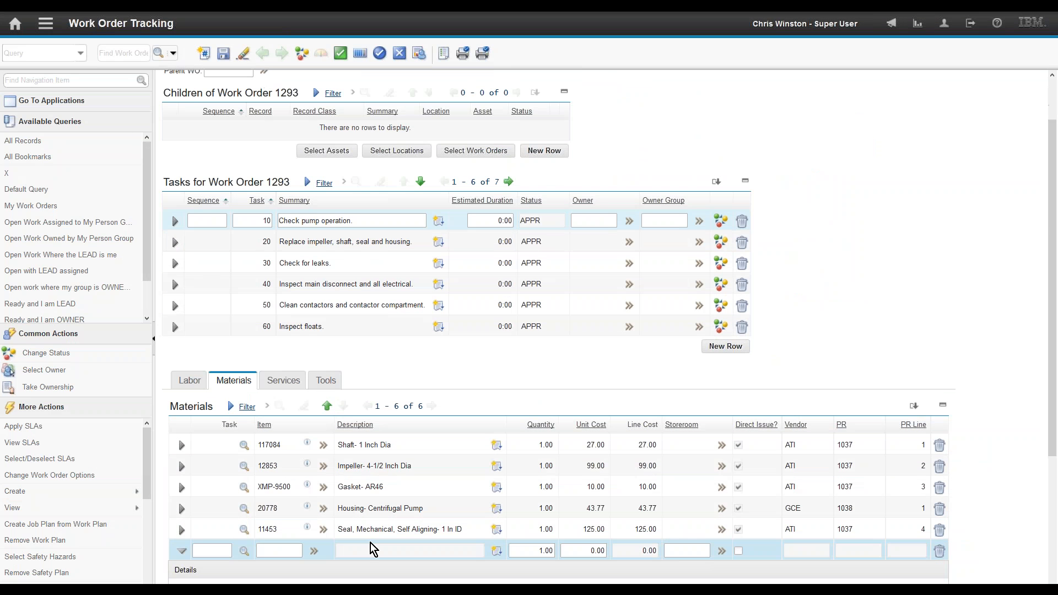
type("11453")
key("Tab")
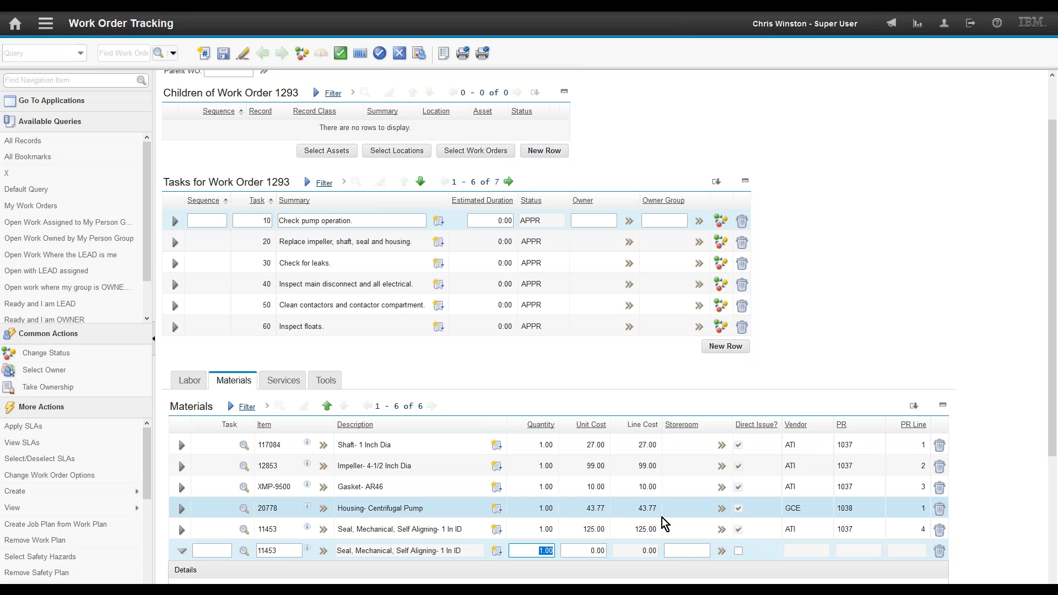
left_click_drag(1054, 445, 1054, 522)
left_click(739, 435)
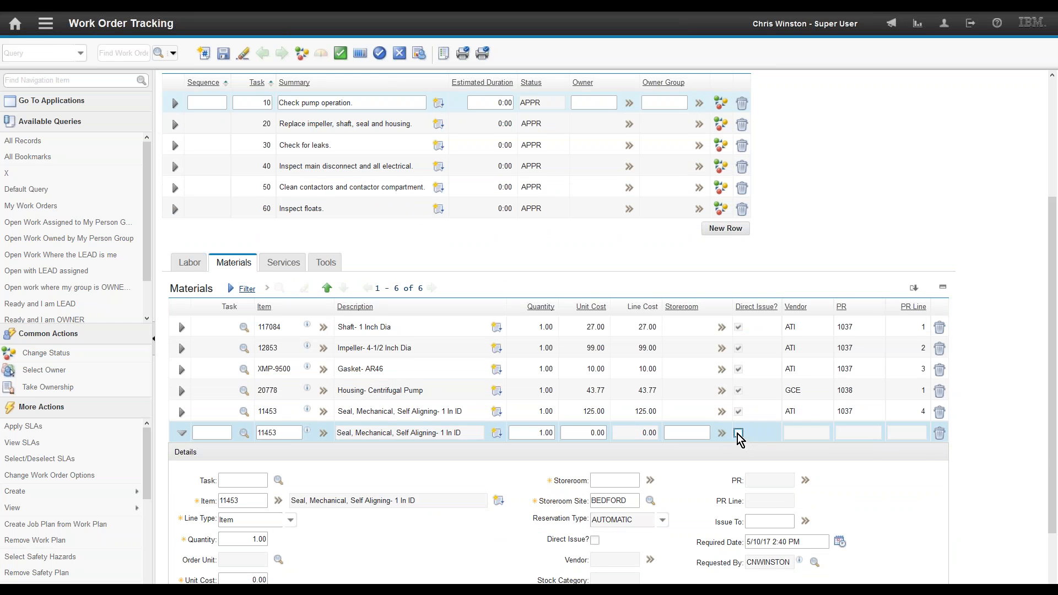
left_click_drag(1054, 417, 1055, 485)
left_click(602, 466)
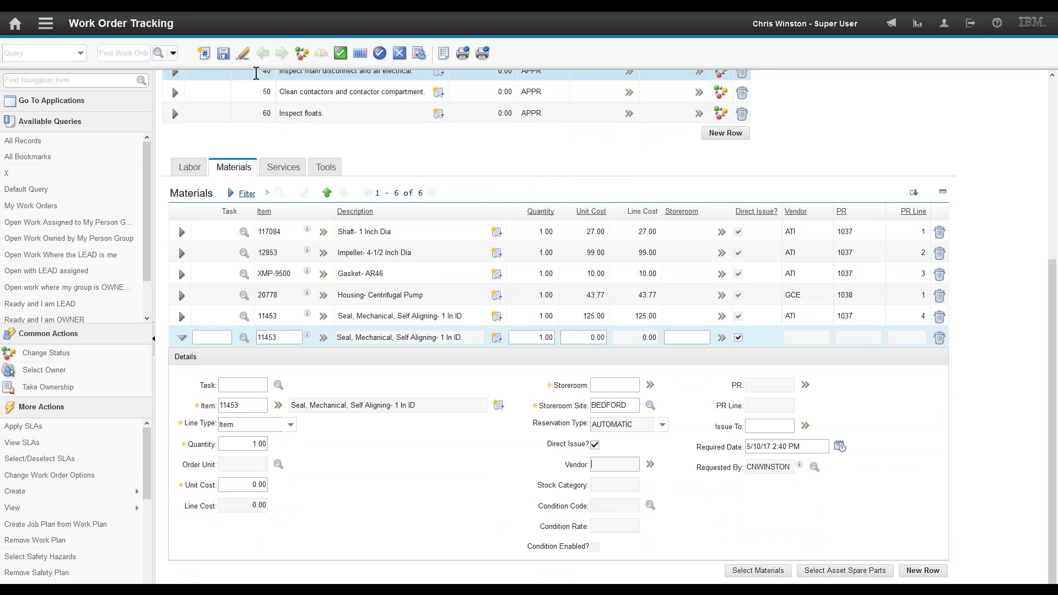
left_click(223, 55)
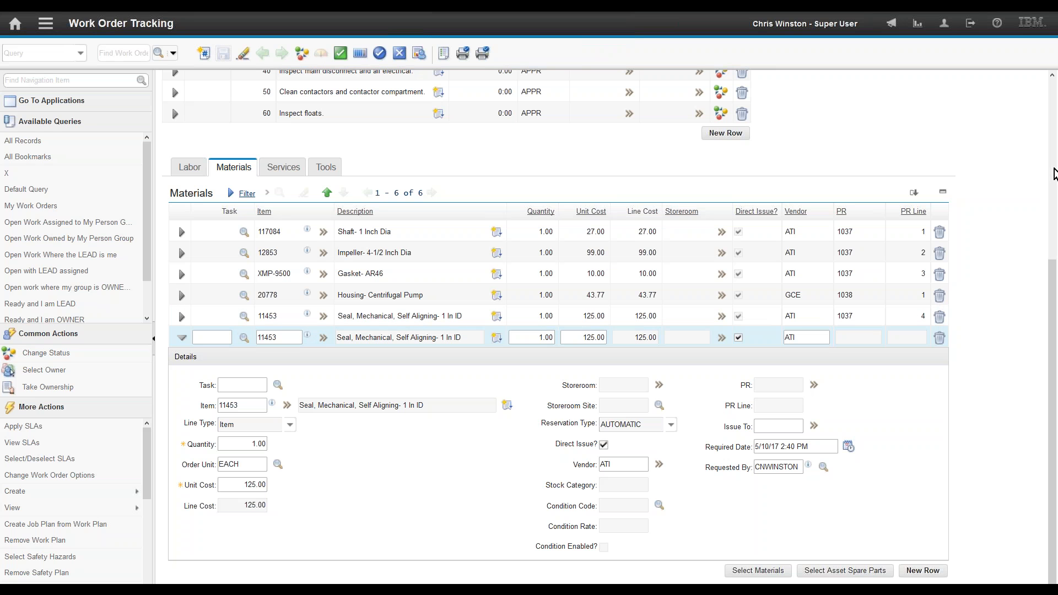
scroll(1054, 175, "up", 1)
scroll(1054, 175, "up", 5)
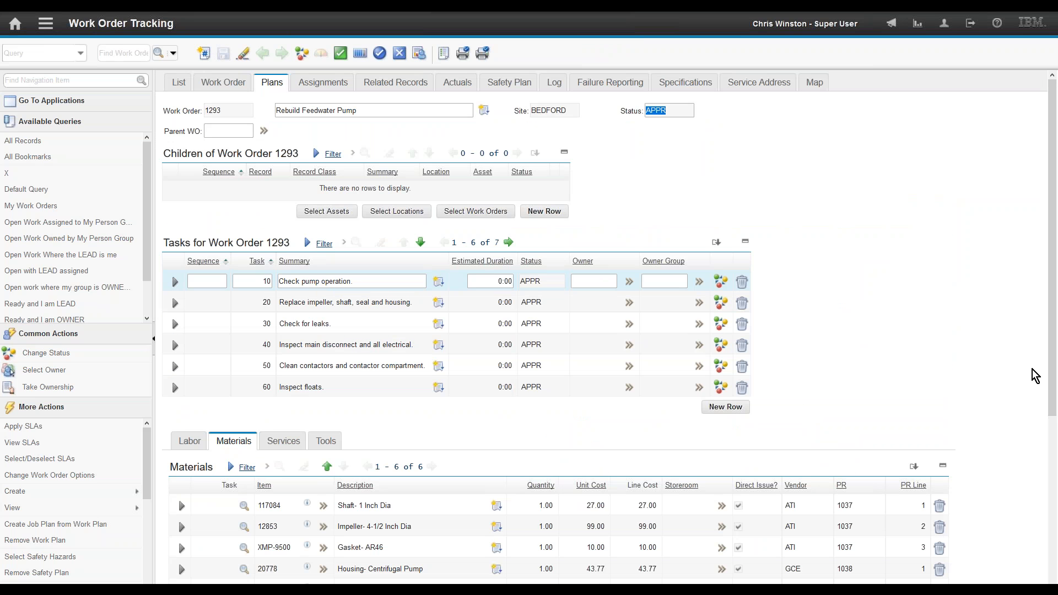
scroll(1053, 366, "down", 5)
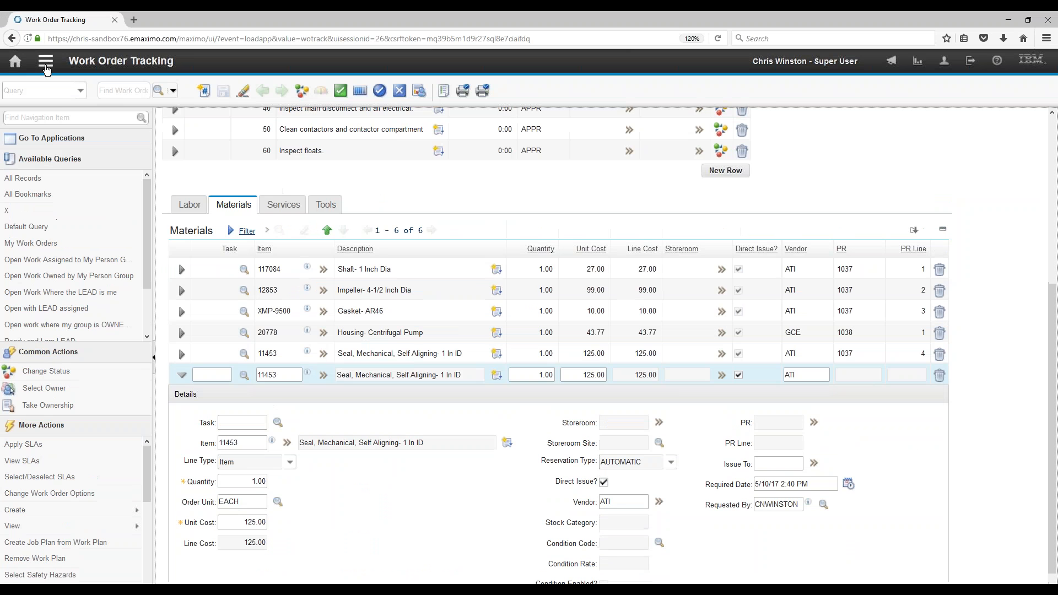
left_click(46, 22)
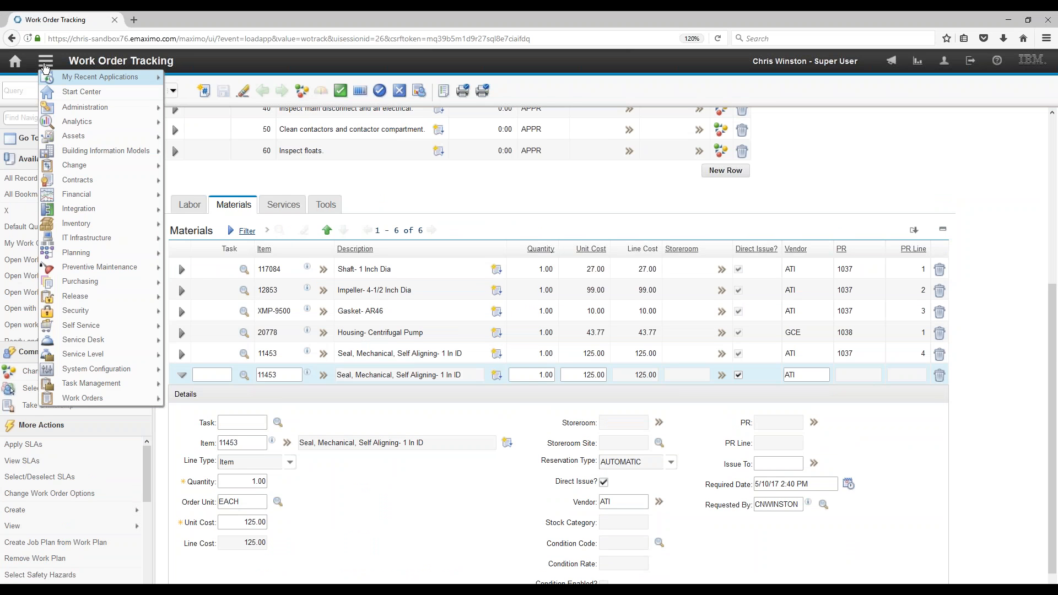
Step: In Inventory, run Reorder Direct Issue Items/Svcs for site BEDFORD and acknowledge the message
mouse_move(92, 214)
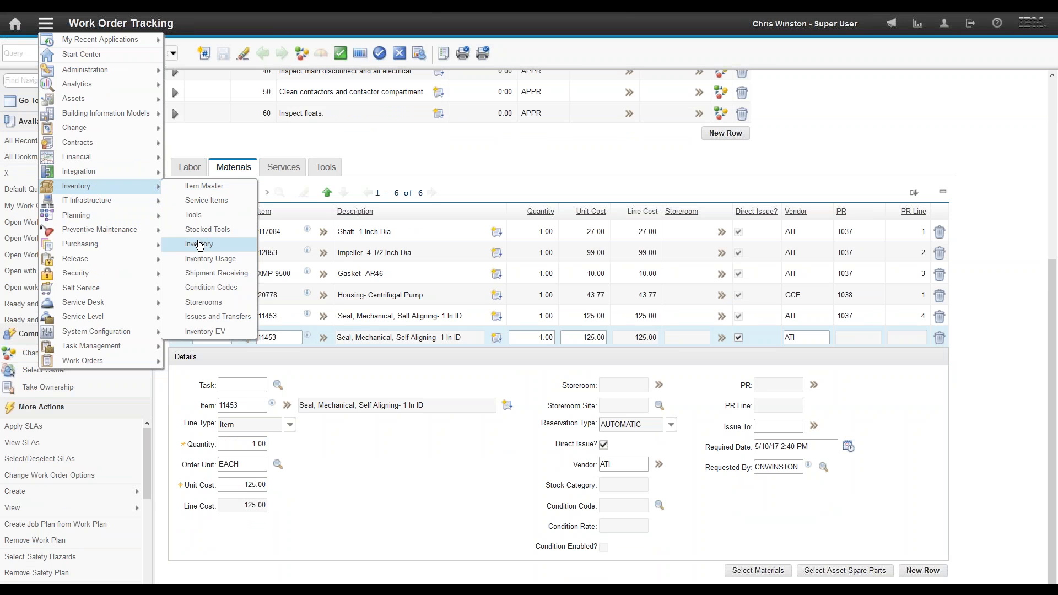
left_click(199, 246)
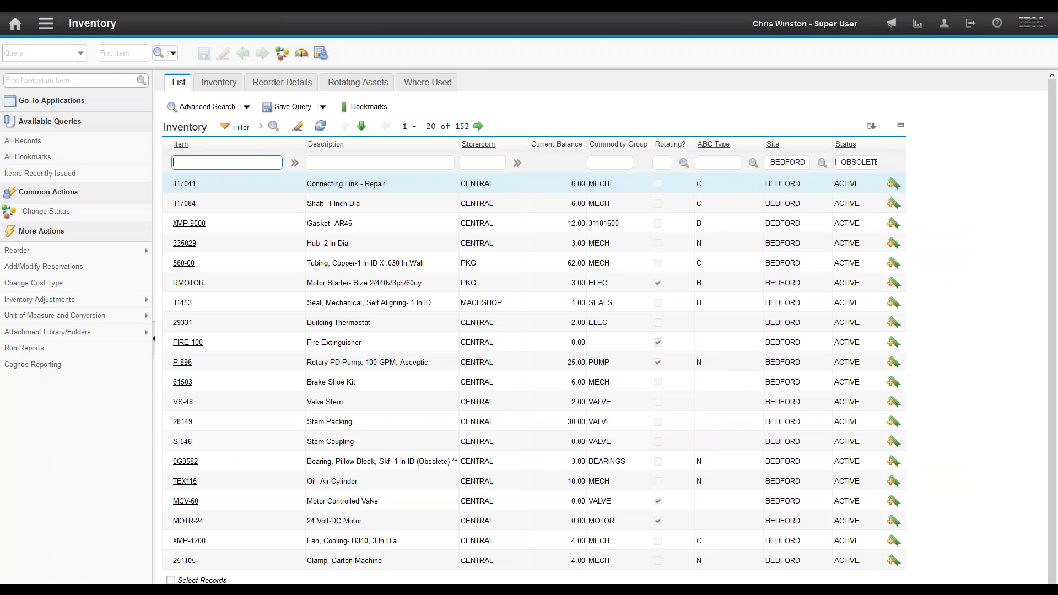
mouse_move(90, 257)
left_click(190, 268)
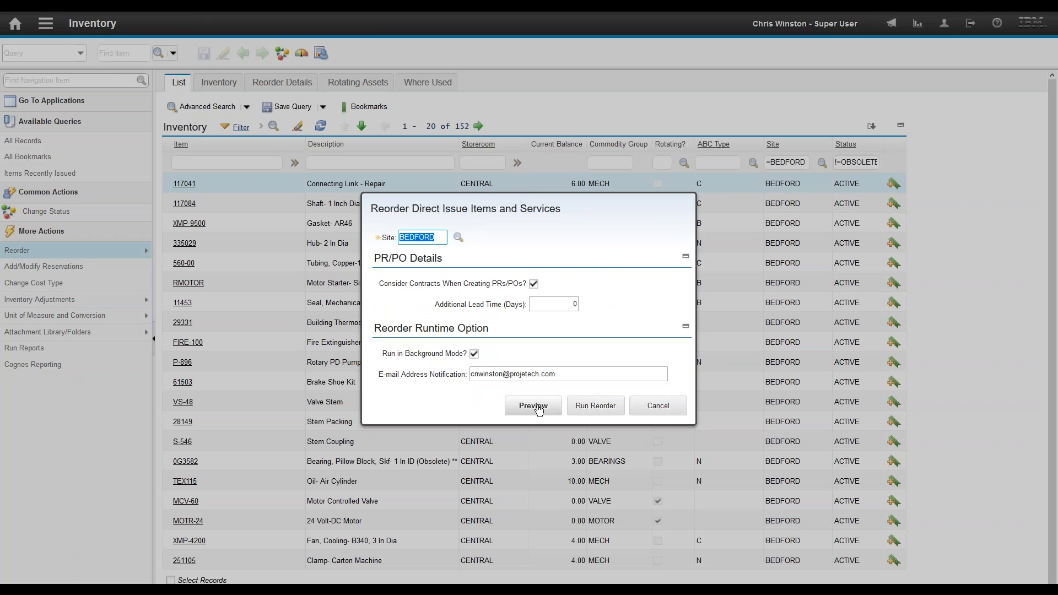
left_click(596, 405)
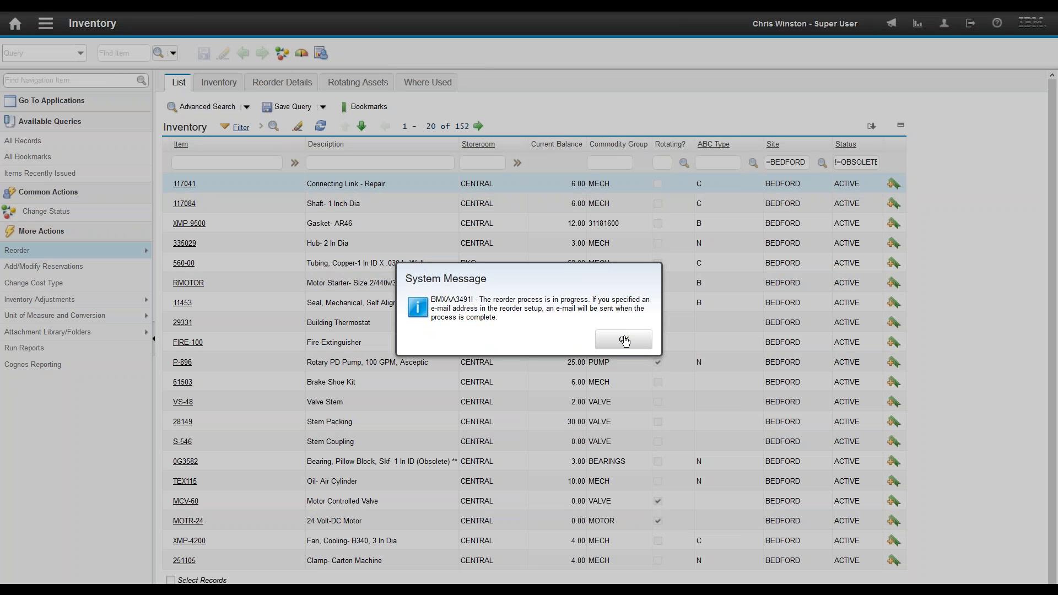
left_click(625, 341)
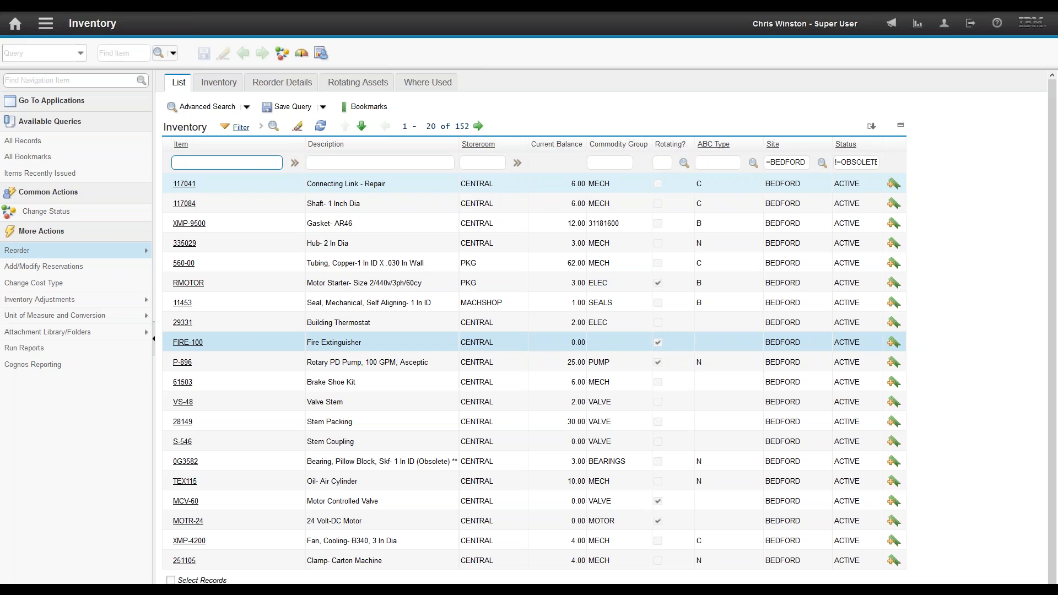
Step: Open PR 1039 and check its item 11453 line is charged to work order 1293
left_click(46, 24)
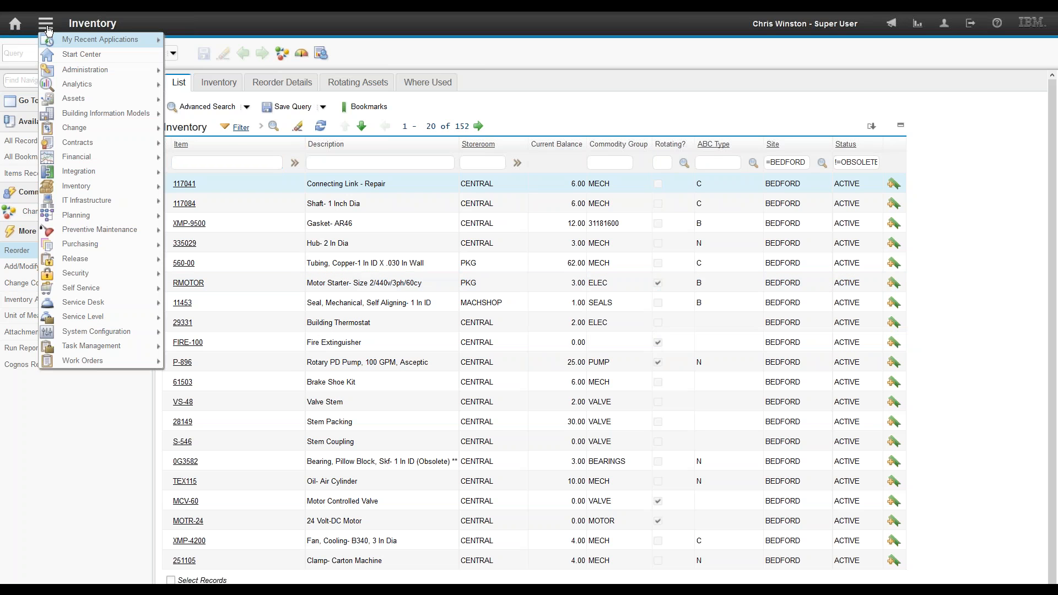
mouse_move(91, 245)
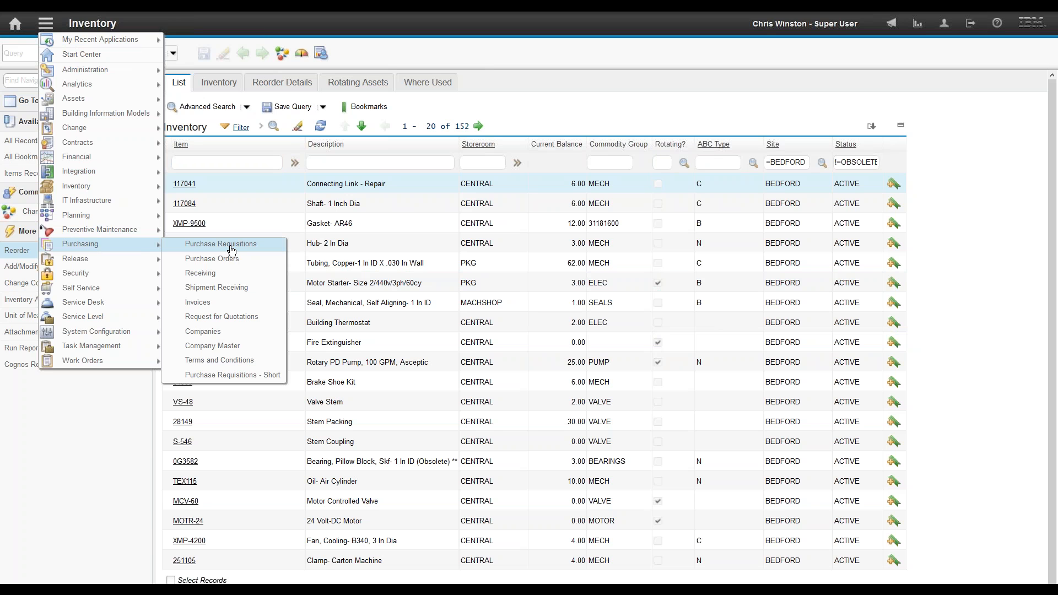
left_click(231, 250)
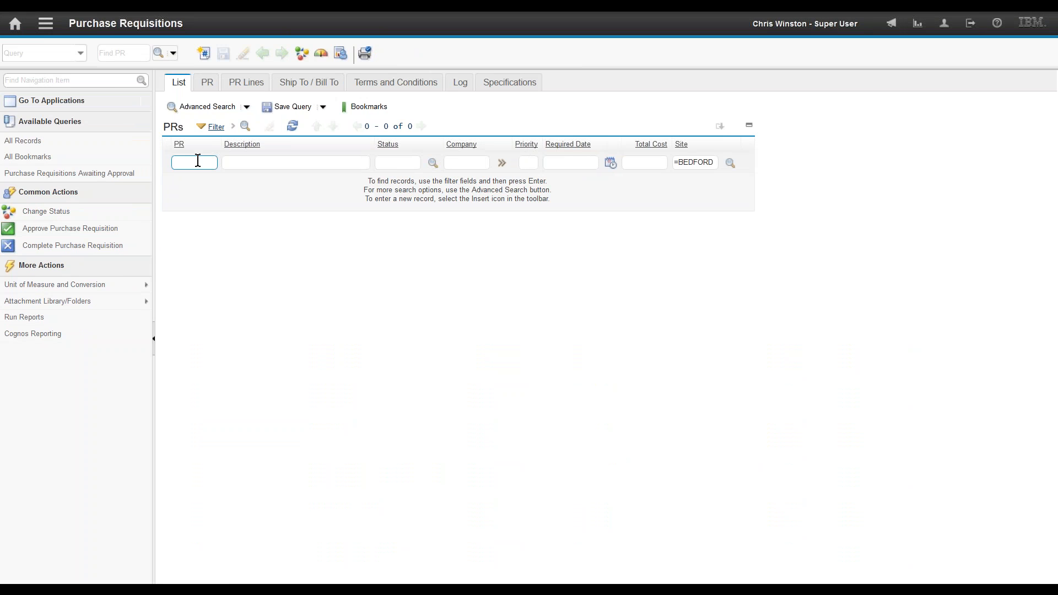
type("103")
key("Return")
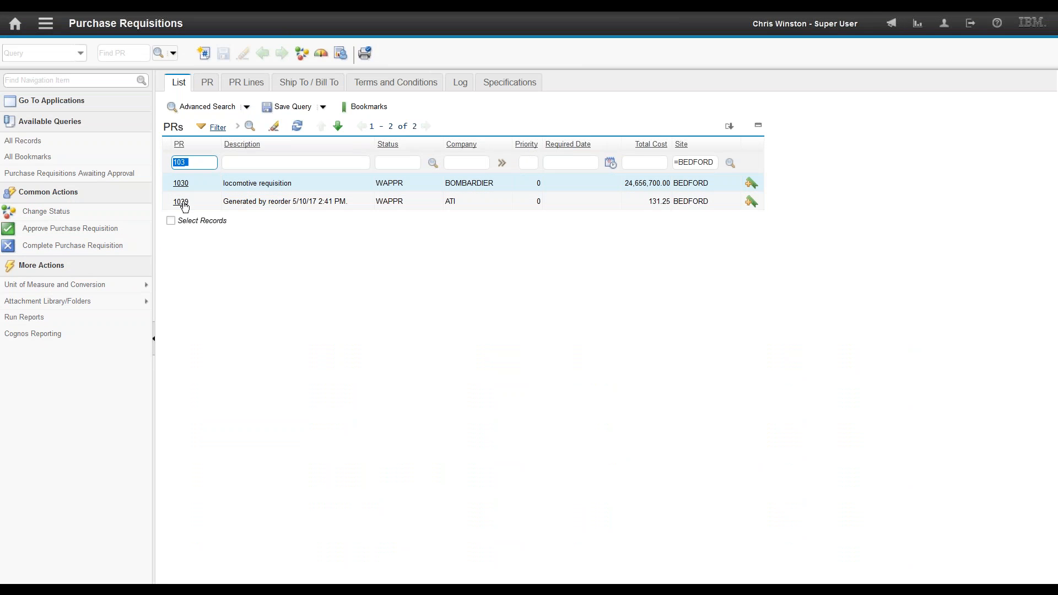
left_click(183, 202)
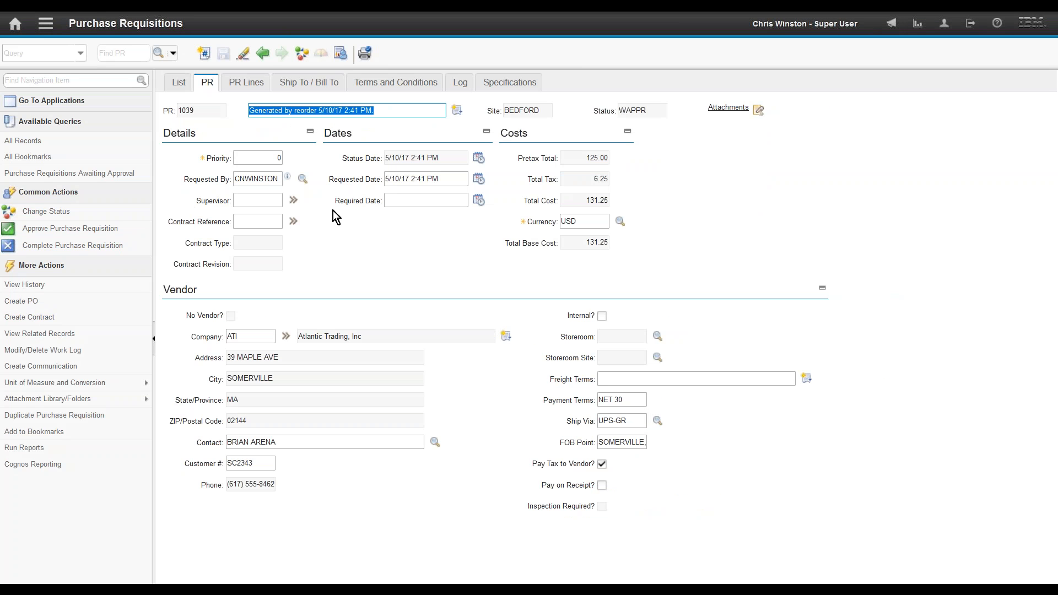
left_click(234, 83)
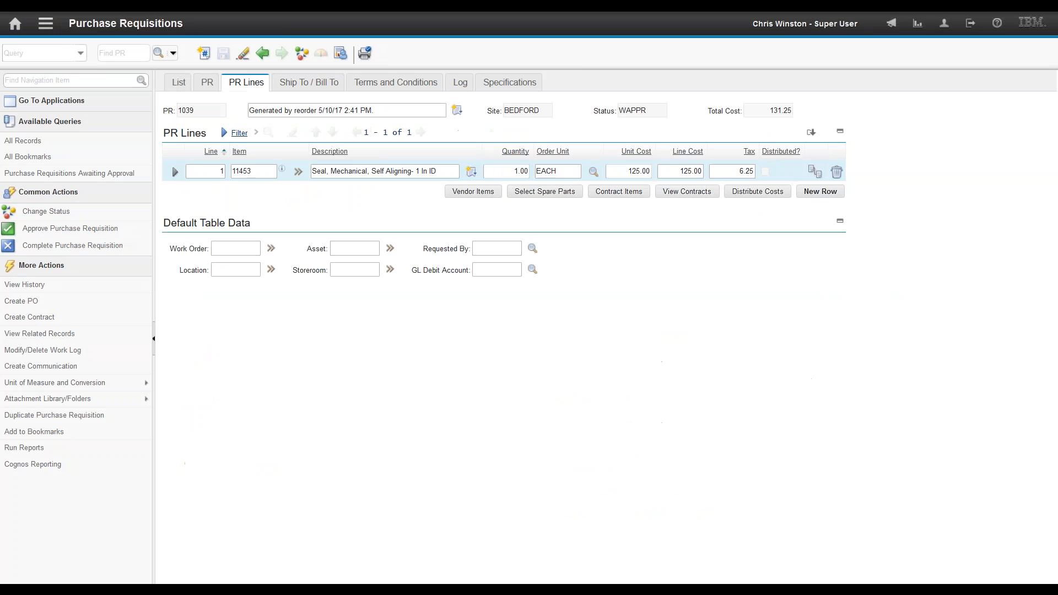
left_click(177, 173)
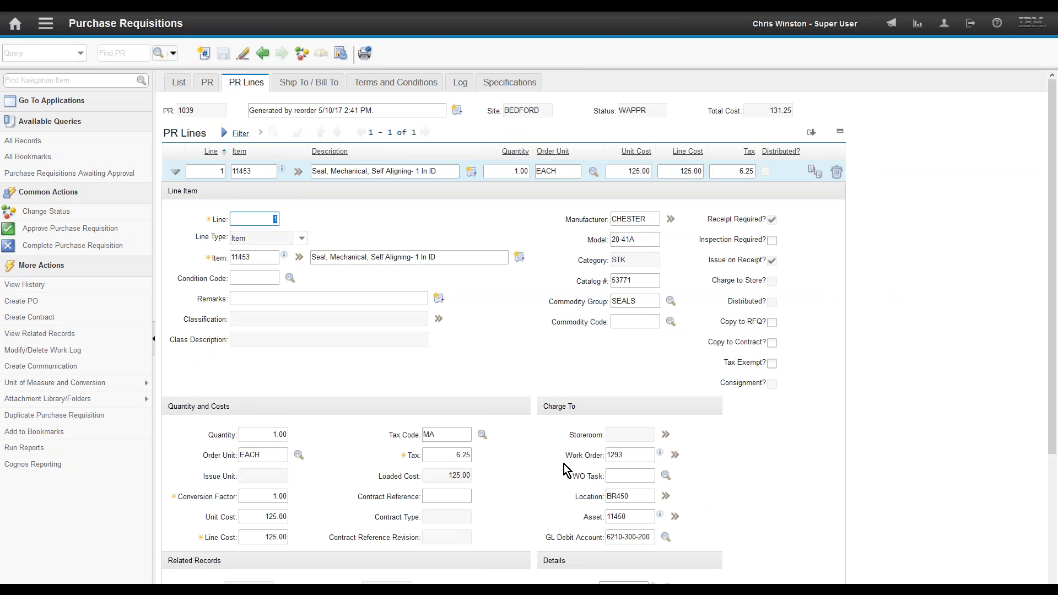
double_click(623, 455)
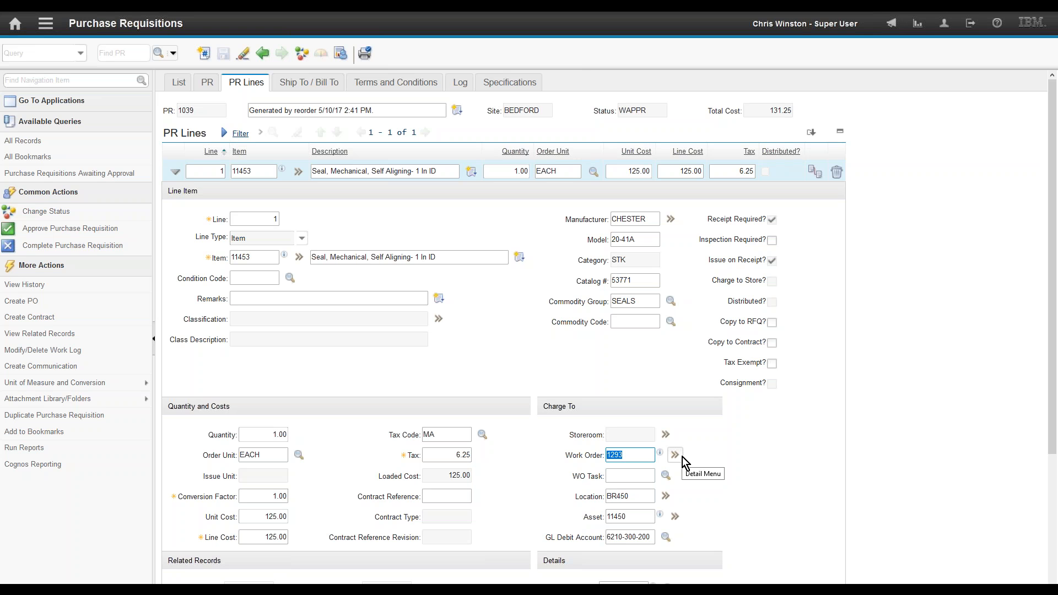
Step: List purchase orders filtered to status =appr, showing 53 approved BEDFORD POs
left_click(45, 22)
mouse_move(117, 238)
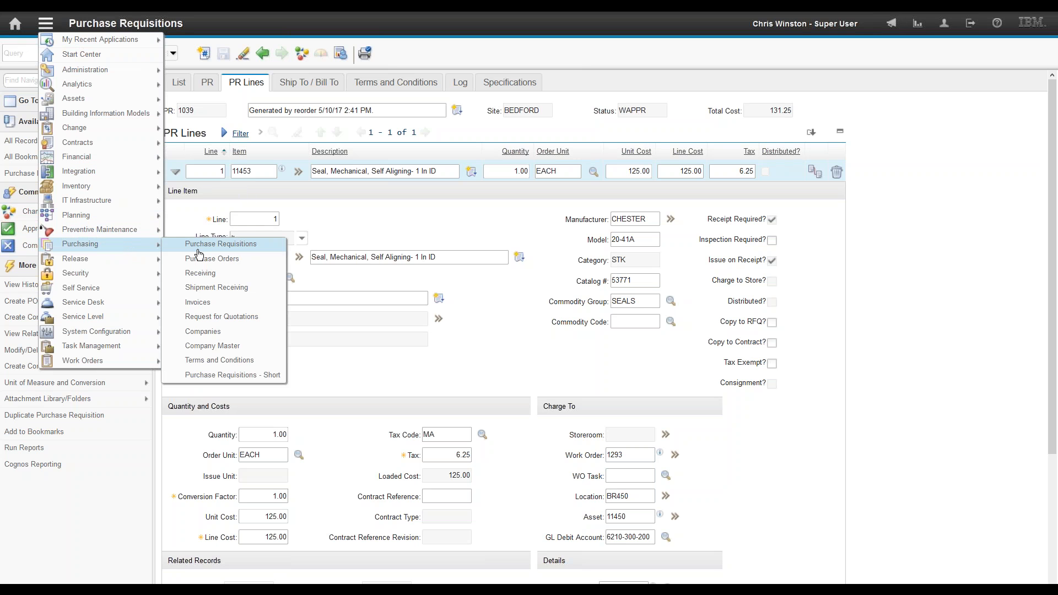
left_click(220, 259)
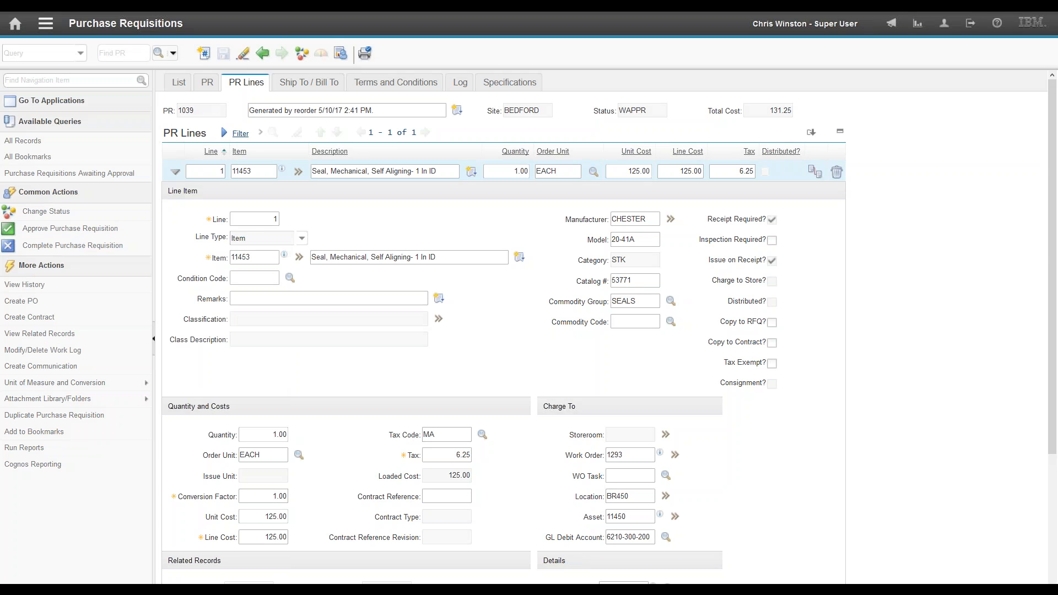
left_click(466, 163)
type("=appr")
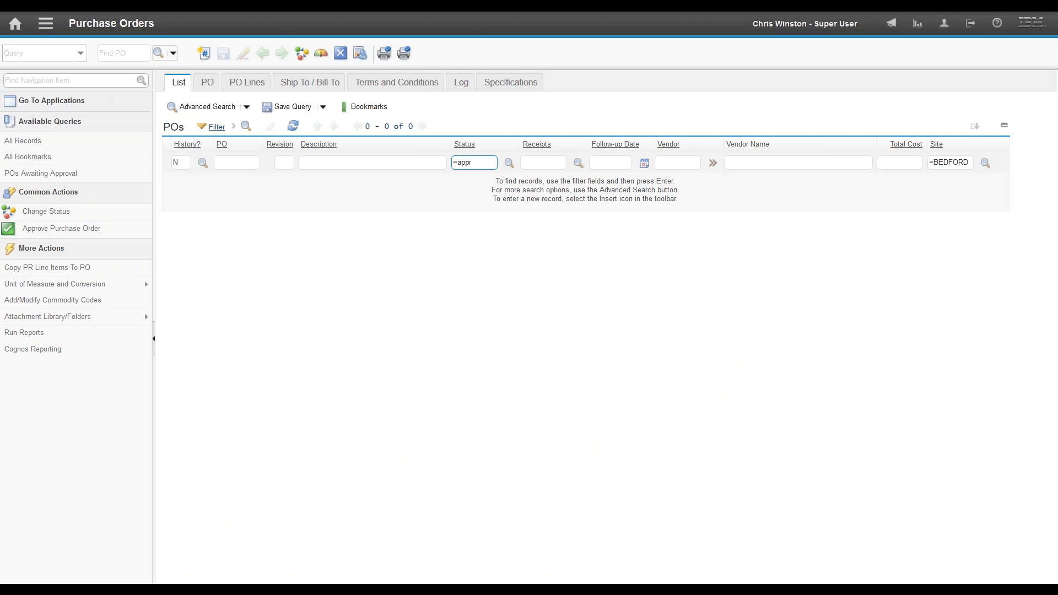
key("Return")
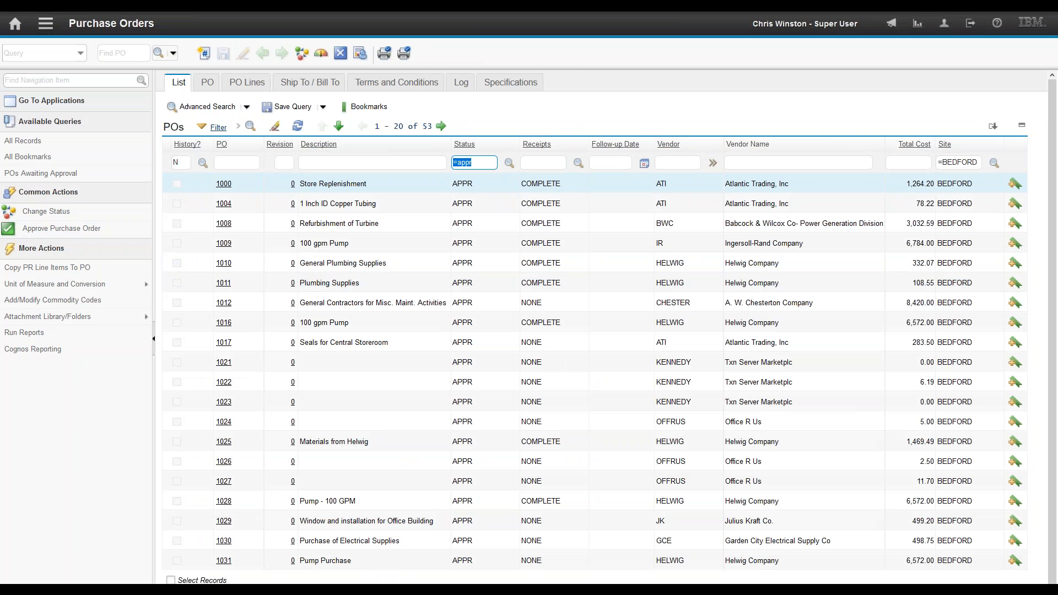
Step: Open PO 1012 and create revision 1 with the description 'adding a line'
left_click(224, 304)
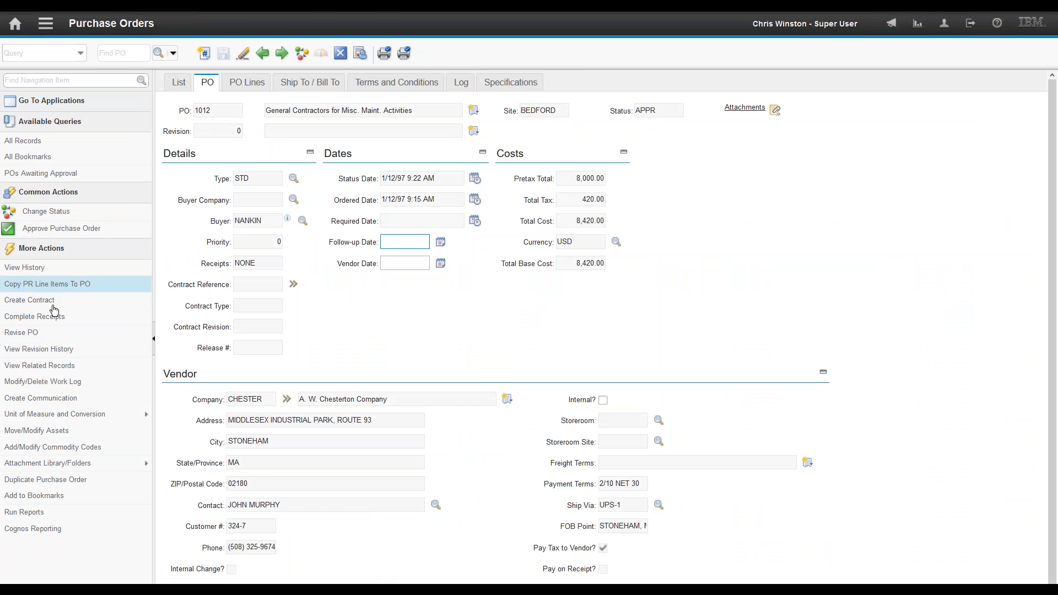
left_click(35, 338)
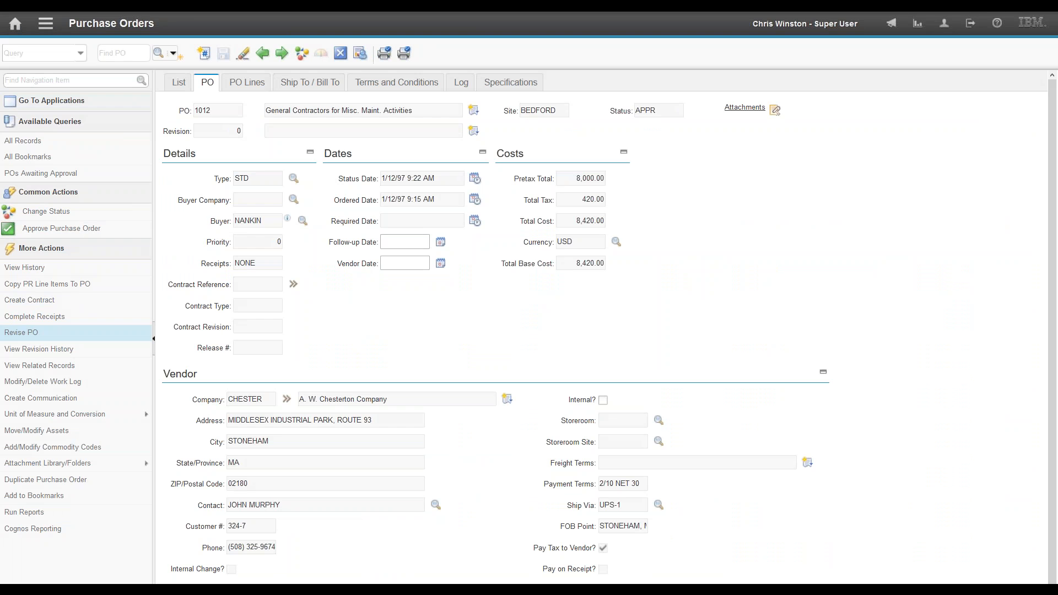
type("faddin")
key("BackSpace")
key("BackSpace")
key("BackSpace")
key("BackSpace")
key("BackSpace")
key("BackSpace")
type("adding a line")
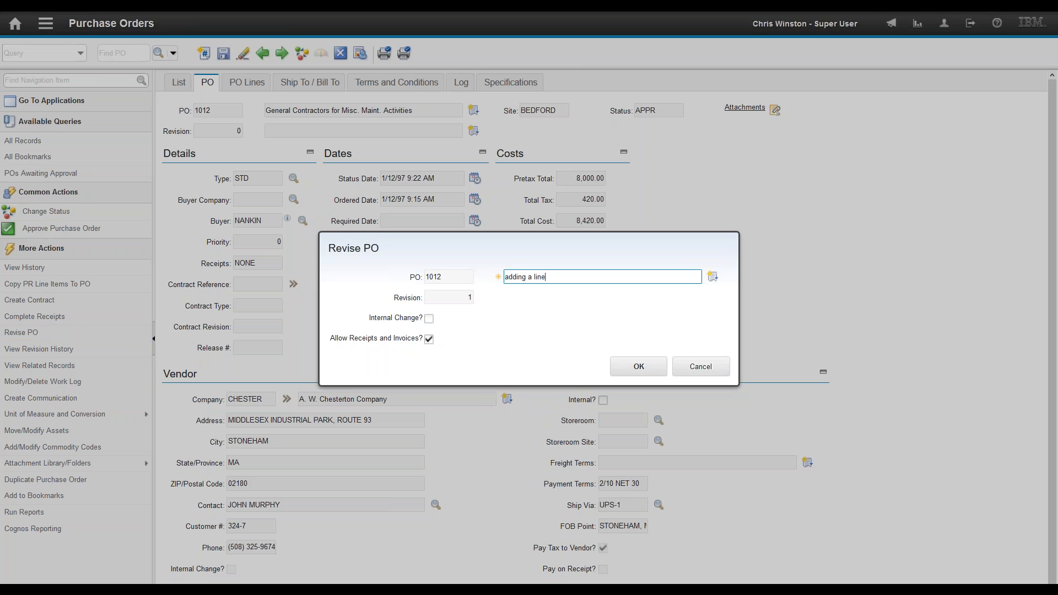
left_click(639, 367)
Step: Add line 2 to PO 1012 for item 11453 in storeroom CENTRAL and save
left_click(247, 82)
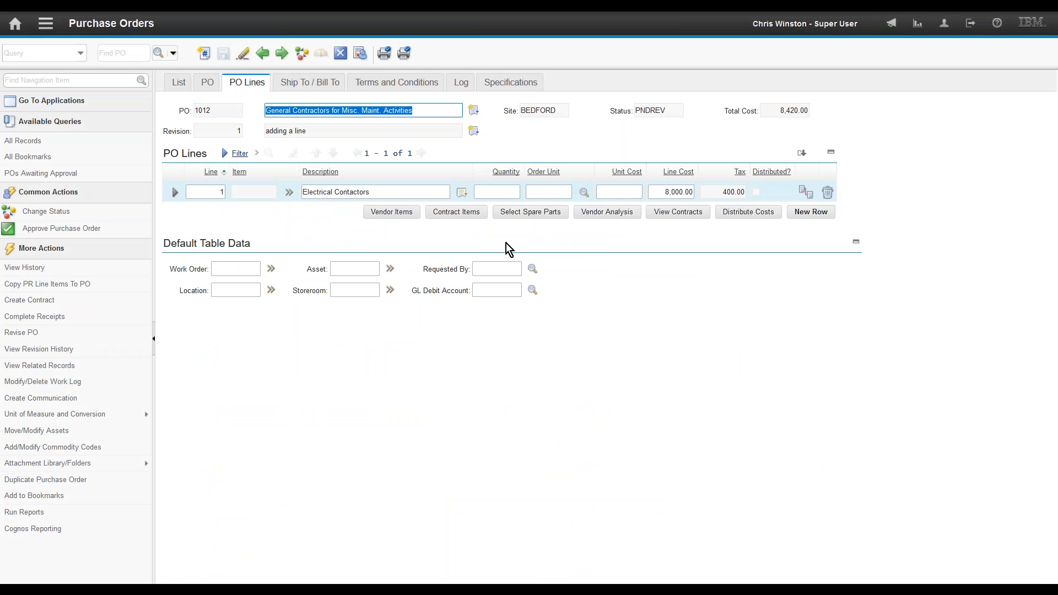
left_click(811, 212)
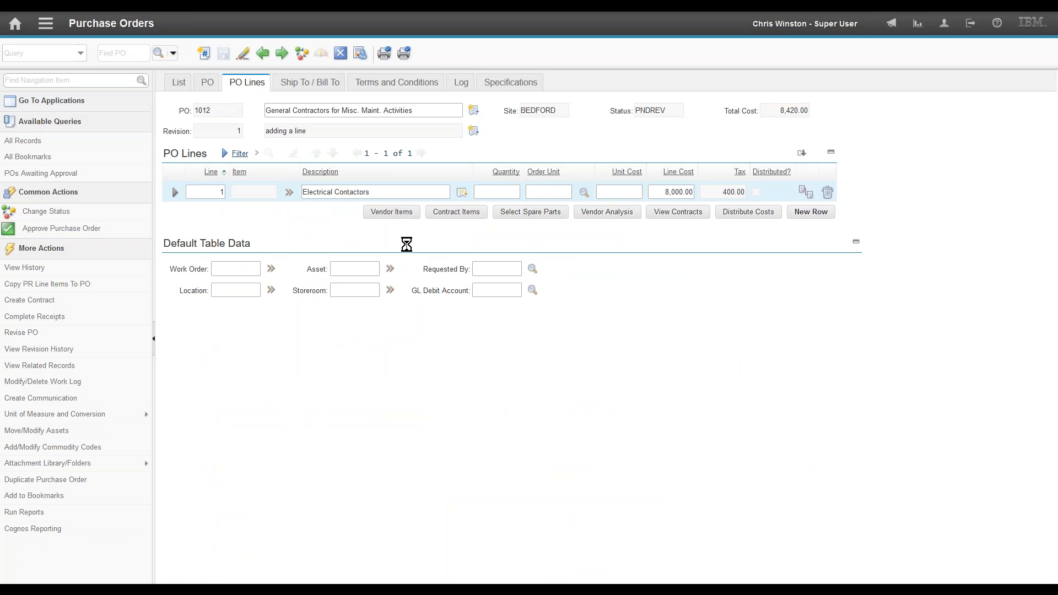
left_click(250, 300)
type("114")
type("55")
key("Tab")
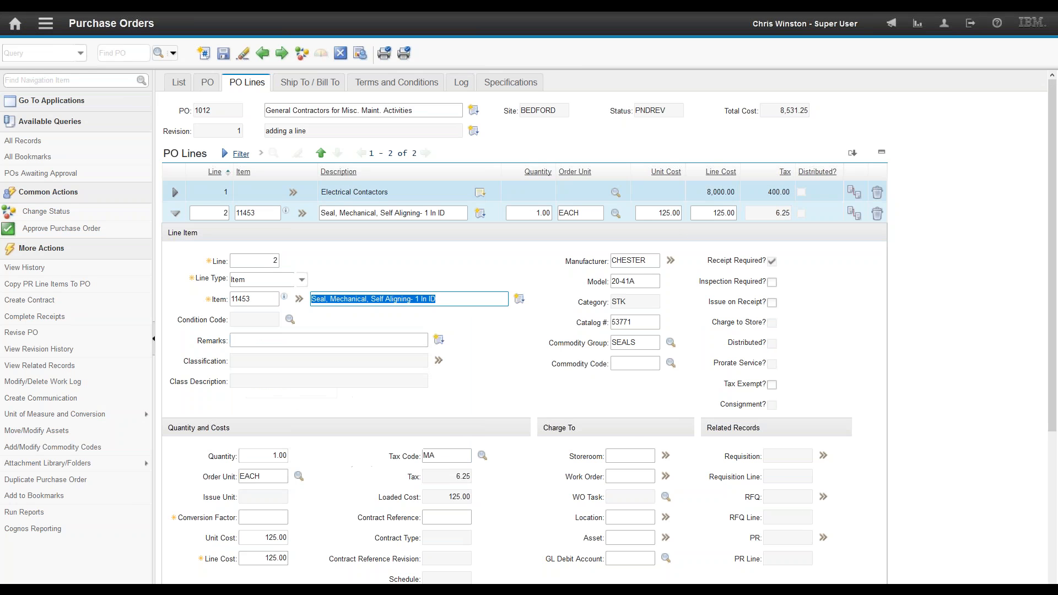
left_click(624, 454)
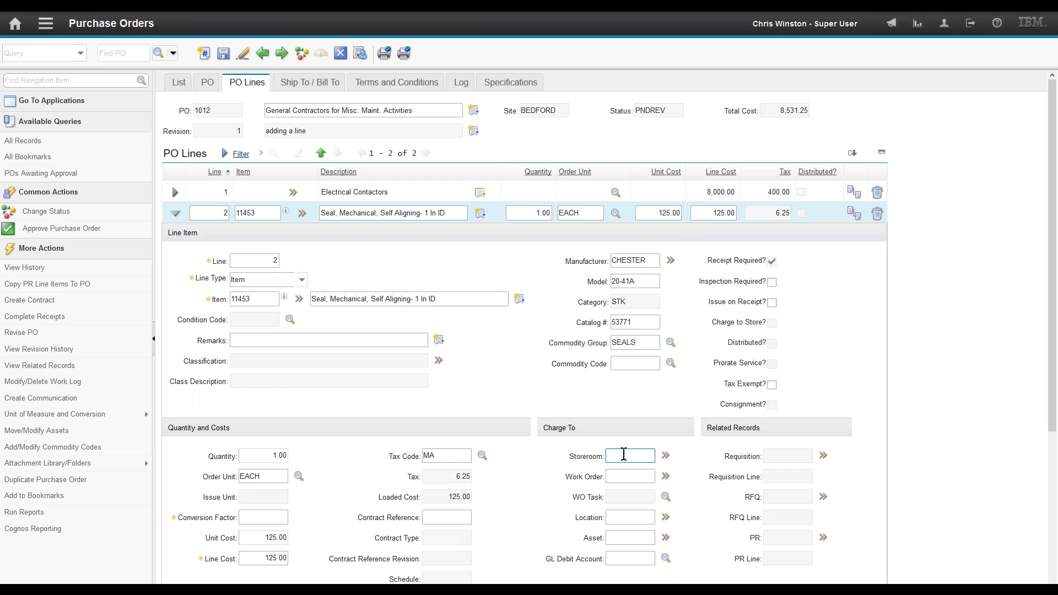
type("central")
key("Tab")
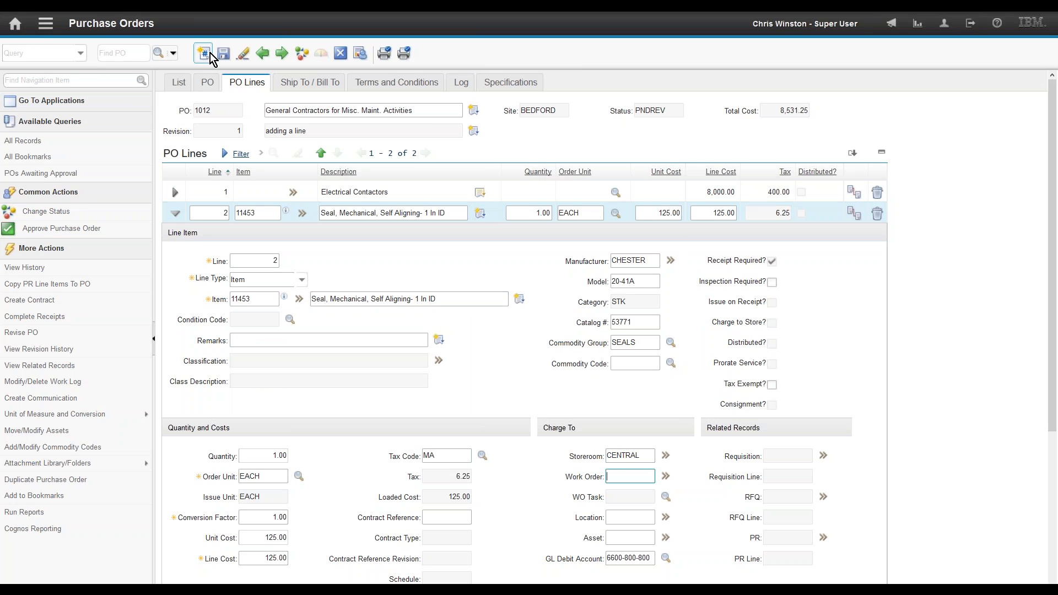
left_click(224, 56)
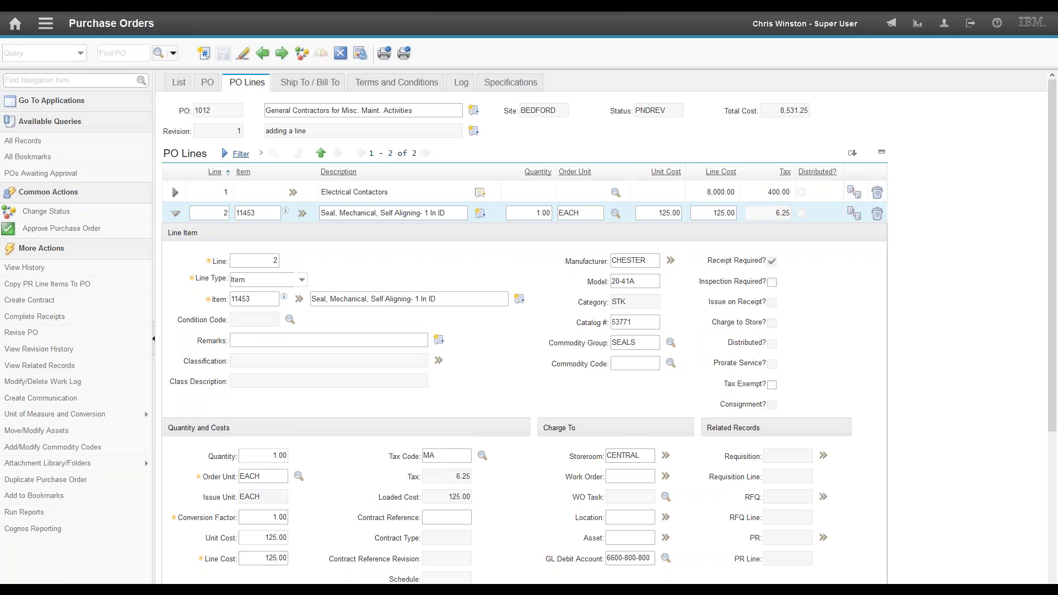
Step: Approve revised PO 1012, then look it up and return to the PO list
left_click(95, 229)
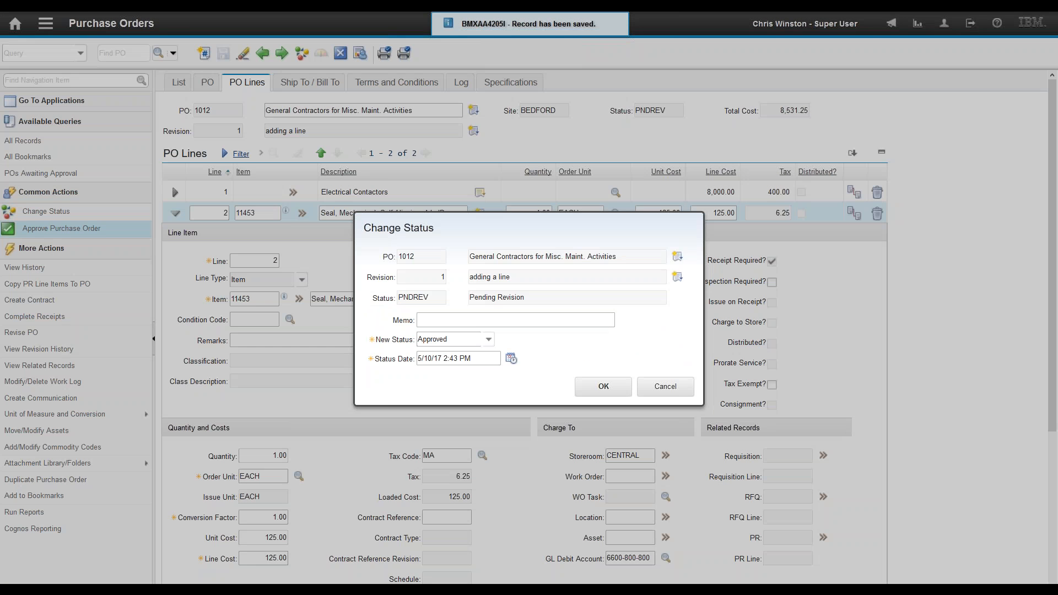
left_click(602, 387)
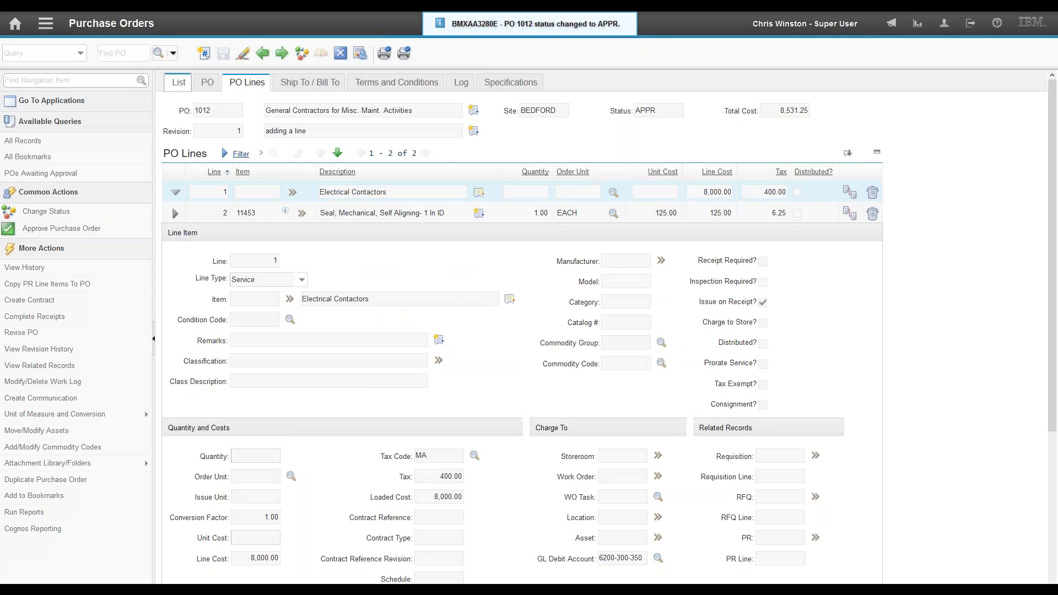
left_click(178, 83)
left_click(111, 52)
type("1012")
key("Return")
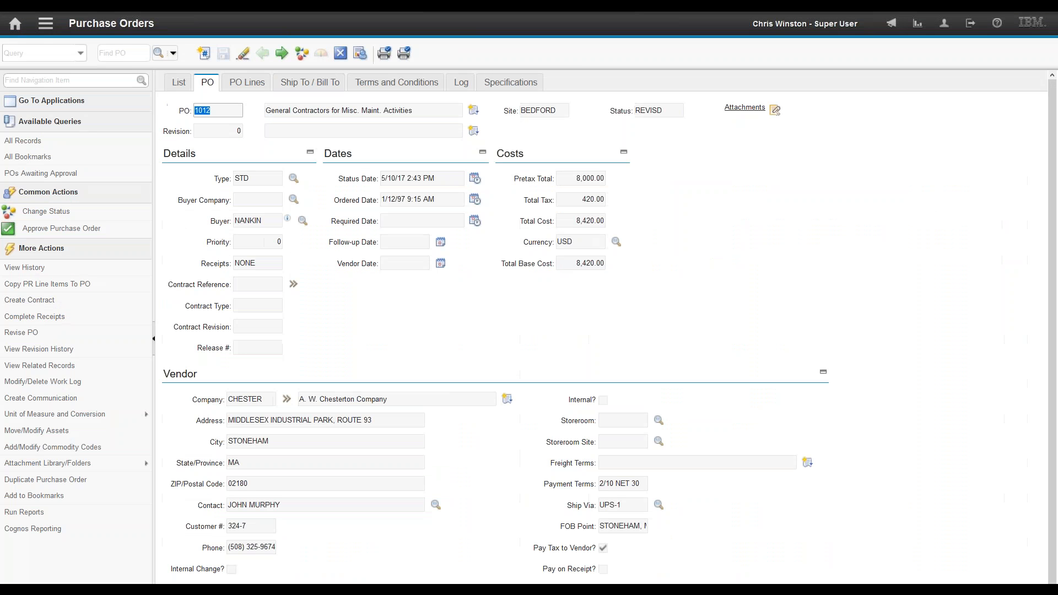
left_click(179, 85)
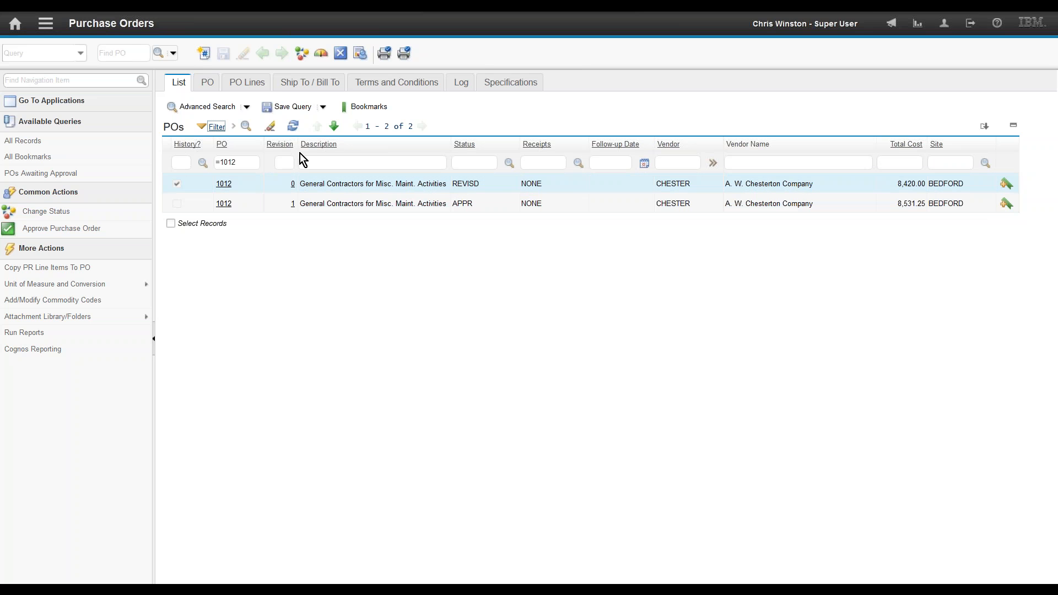
Step: Clear the =1012 PO number filter on the Purchase Orders list
left_click(229, 163)
key("BackSpace")
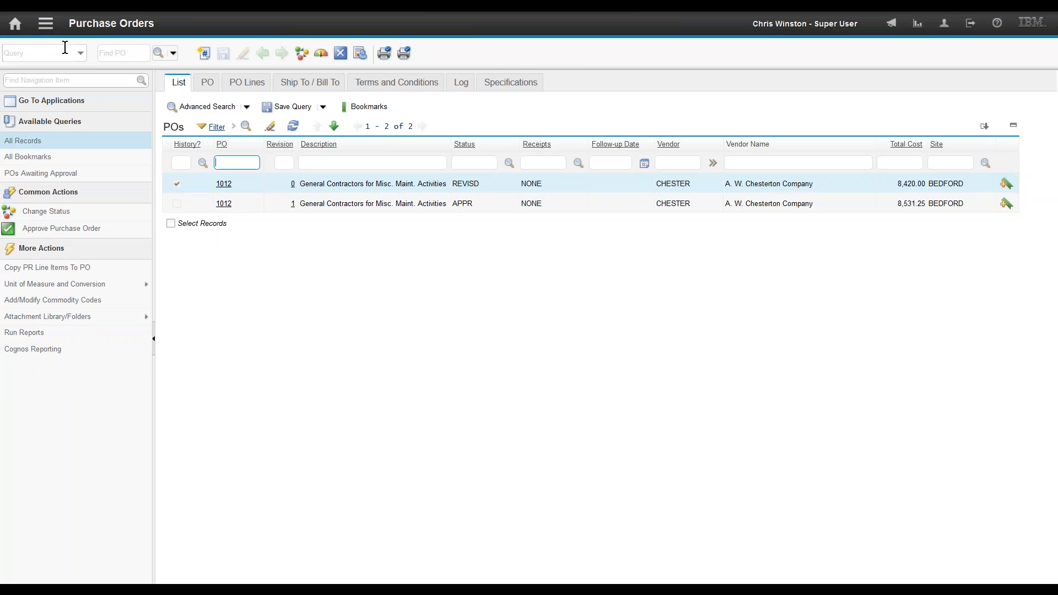
left_click(41, 24)
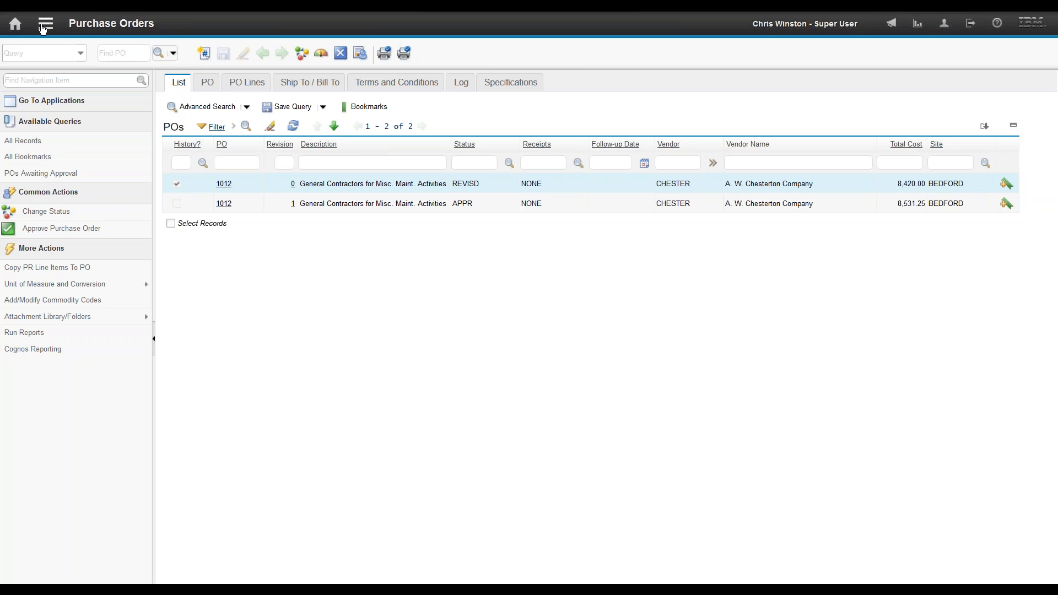
Step: Filter Purchase Orders to 1012, leaving only revision 1 APPR at 8,531.25
mouse_move(132, 247)
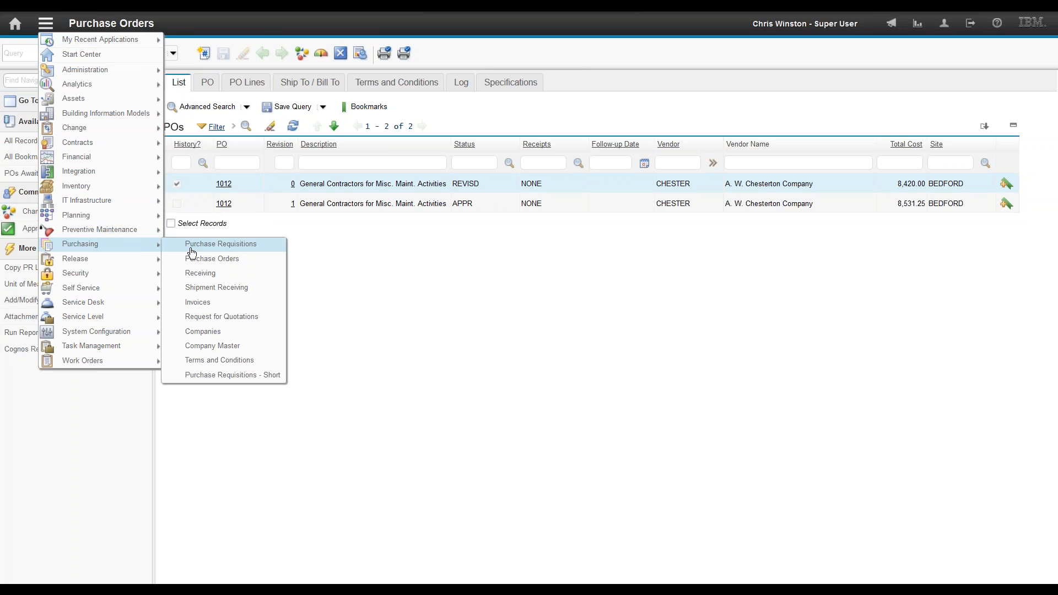
left_click(207, 261)
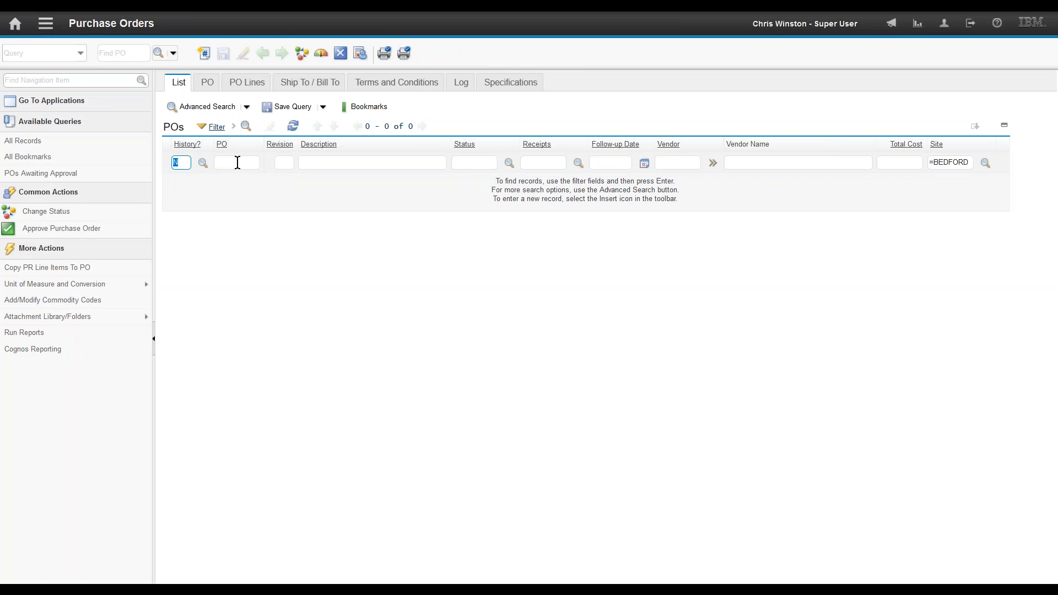
left_click(186, 163)
left_click(242, 163)
type("1012")
key("Return")
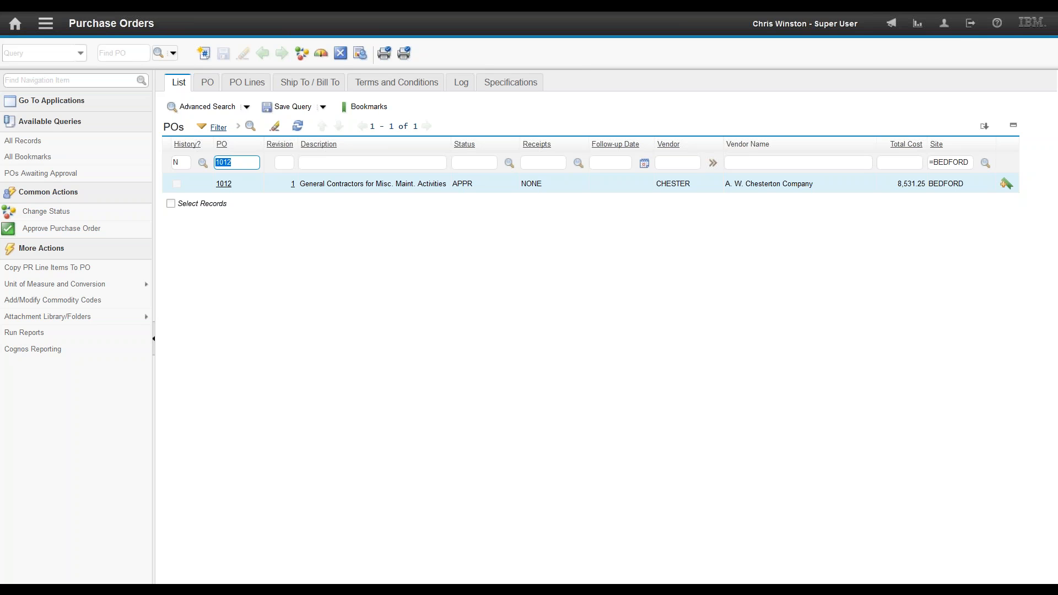
left_click(45, 22)
Step: Find work order 1293 Rebuild Feedwater Pump and duplicate it as work order 1294
mouse_move(81, 361)
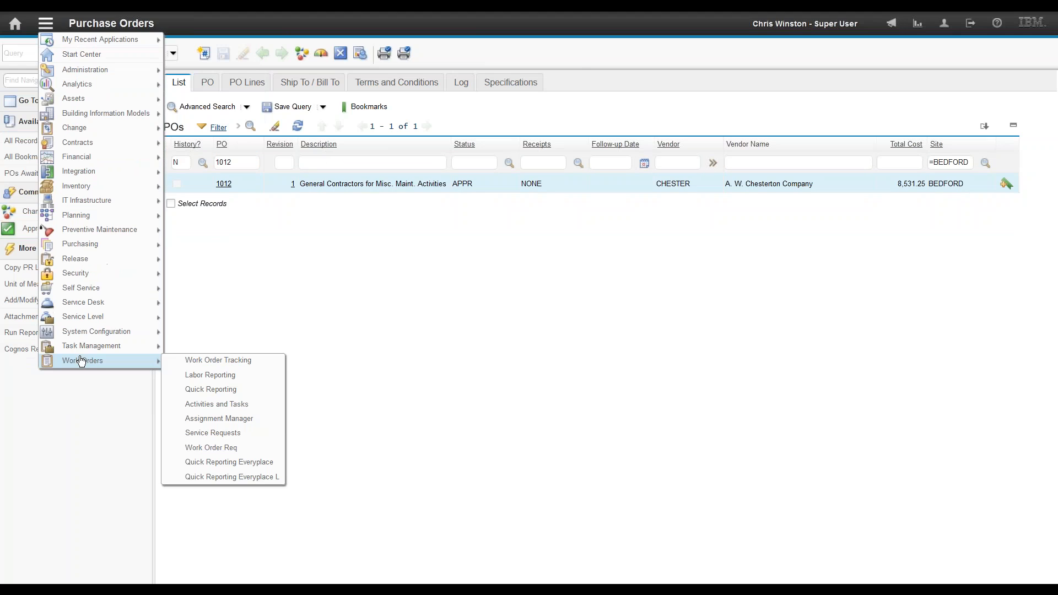
left_click(208, 360)
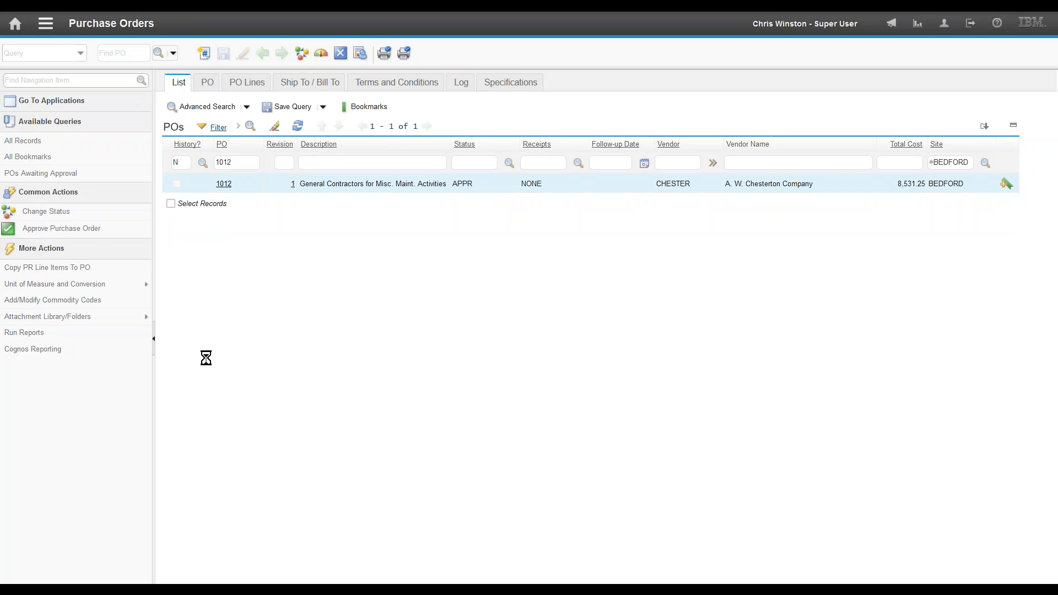
left_click(205, 163)
type("1293")
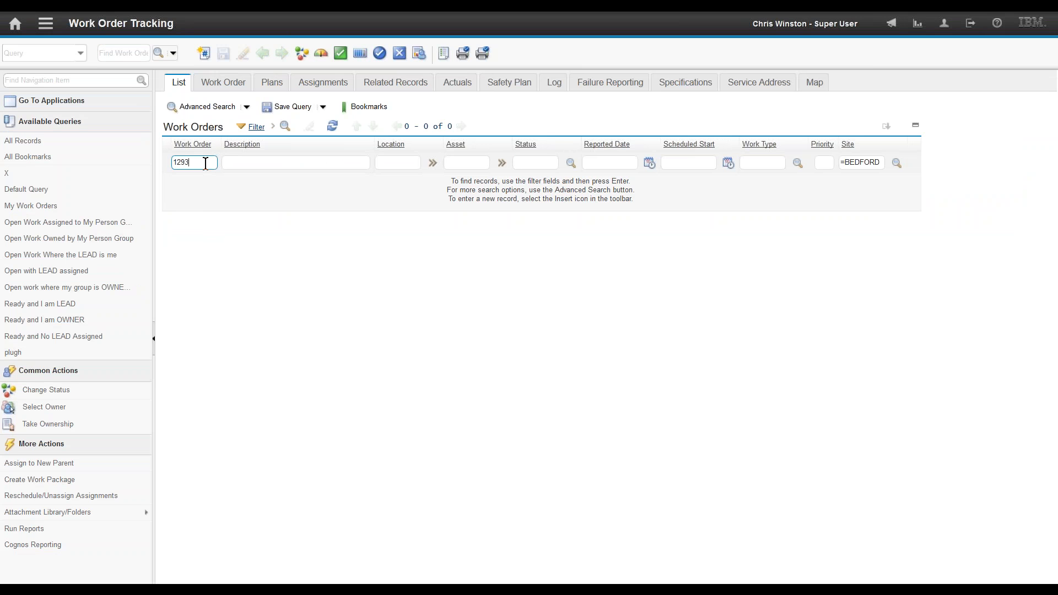
key("Return")
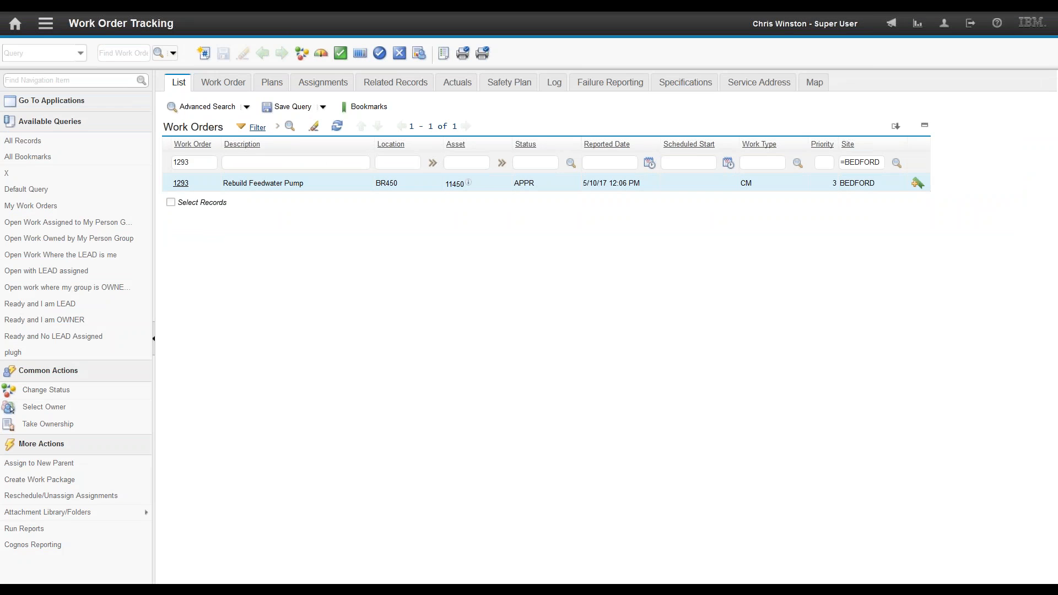
left_click(181, 184)
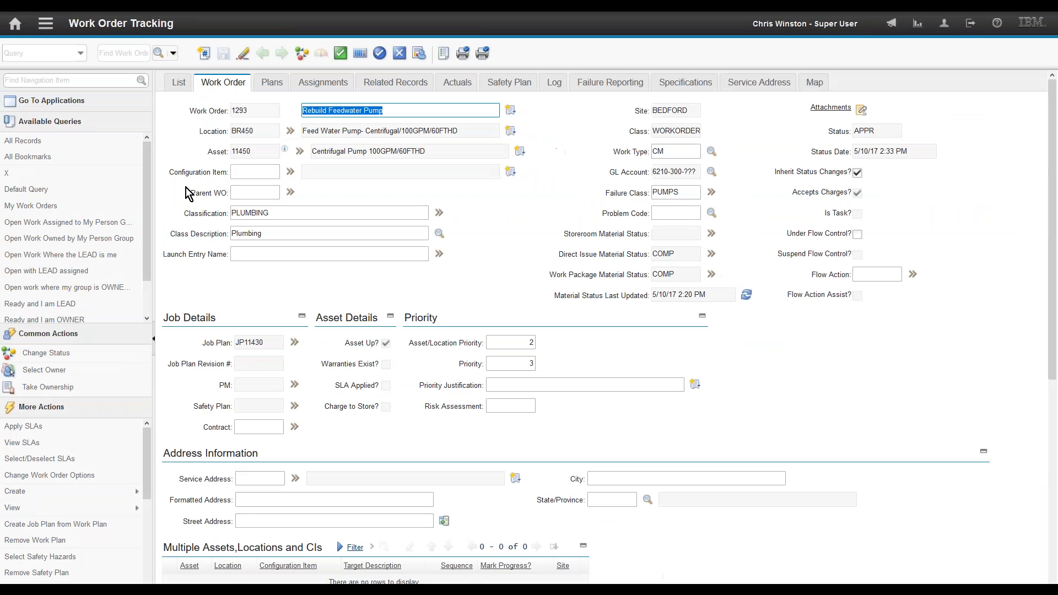
scroll(150, 557, "down", 5)
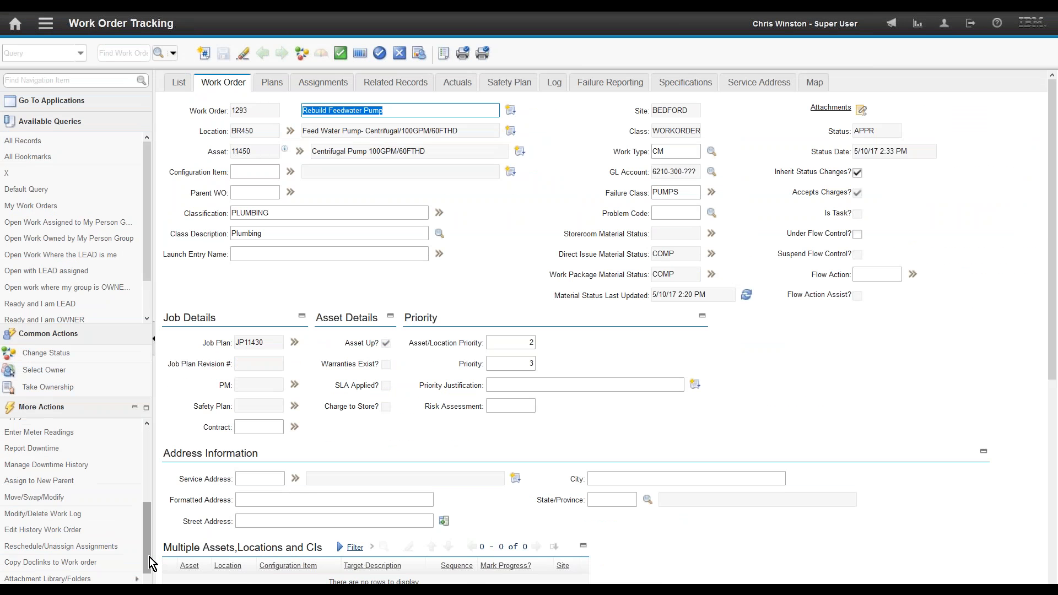
scroll(149, 555, "down", 3)
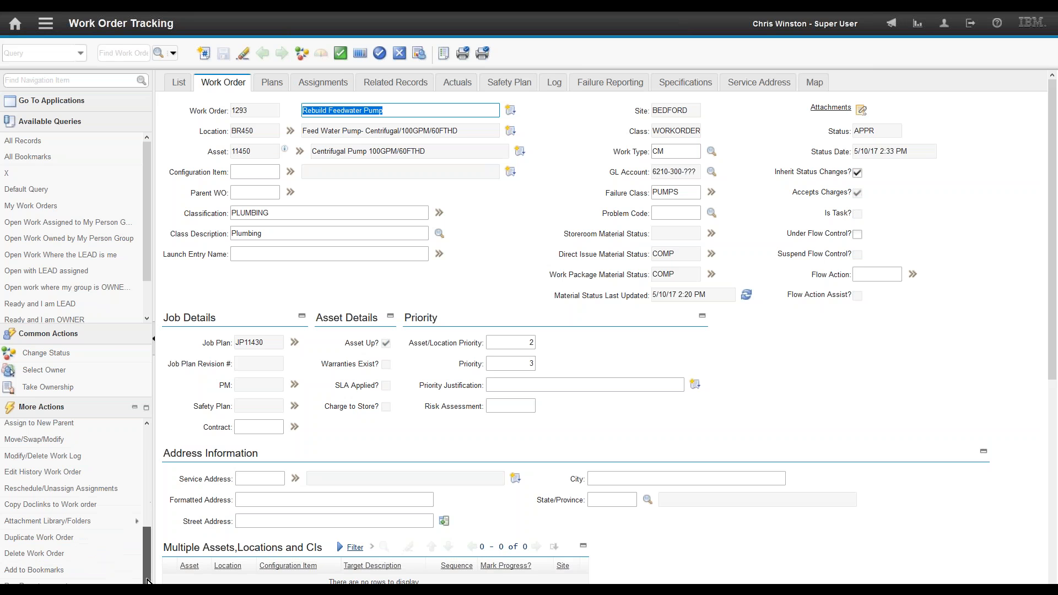
left_click(48, 543)
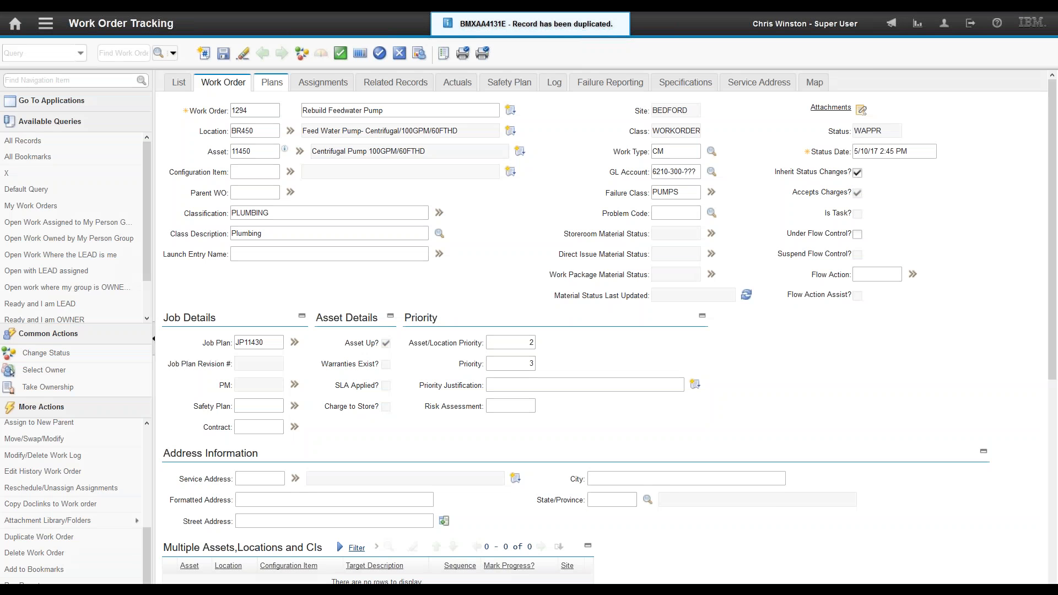
Step: Delete materials 117084, XMP-9500, 20778 and duplicate 11453 from WO 1294, save, and approve it
left_click(274, 84)
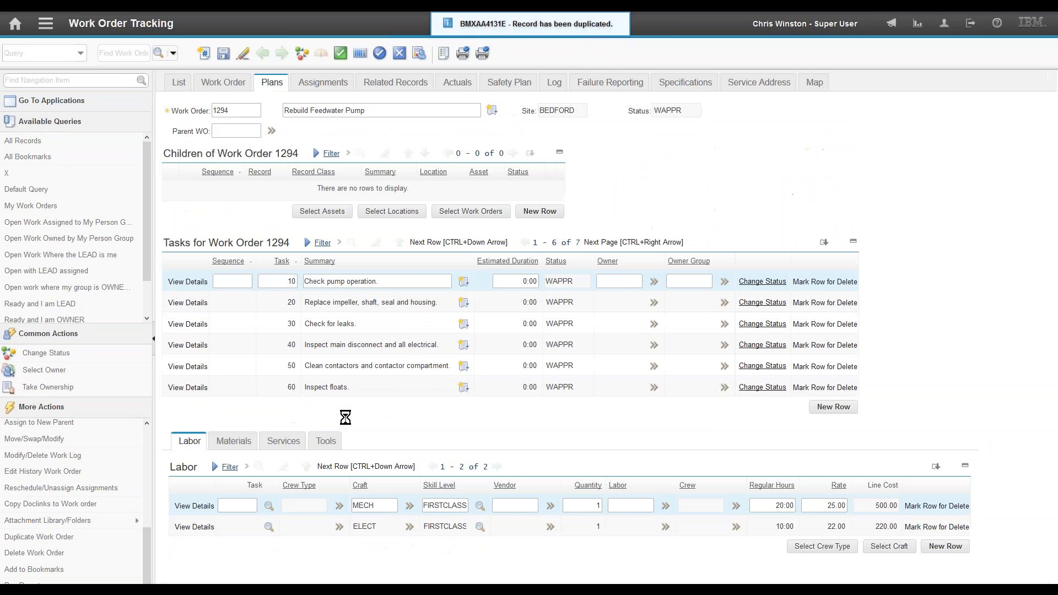
left_click(228, 443)
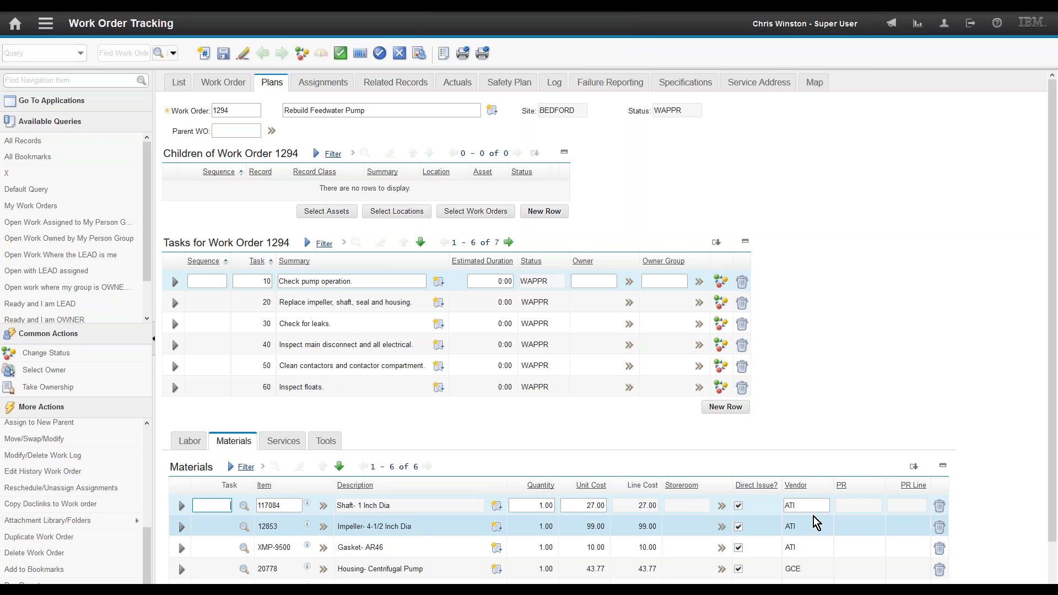
left_click(939, 505)
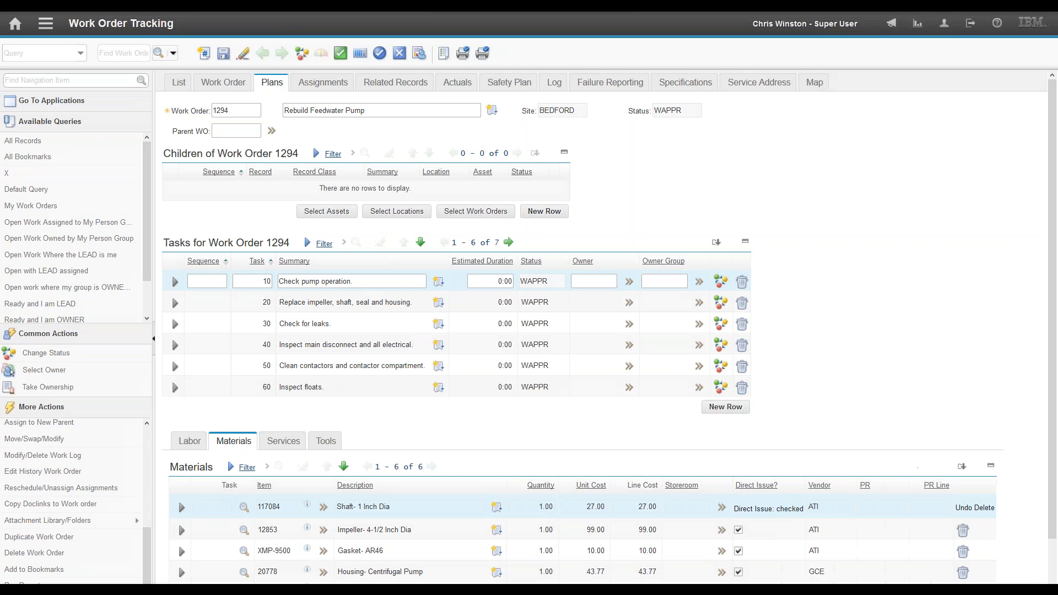
left_click(940, 549)
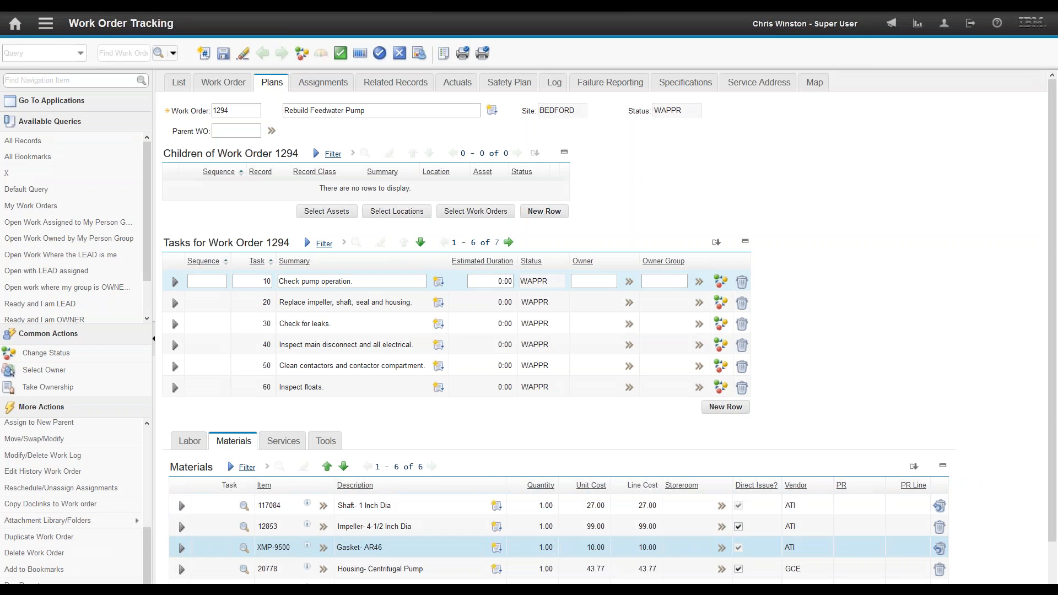
left_click(940, 571)
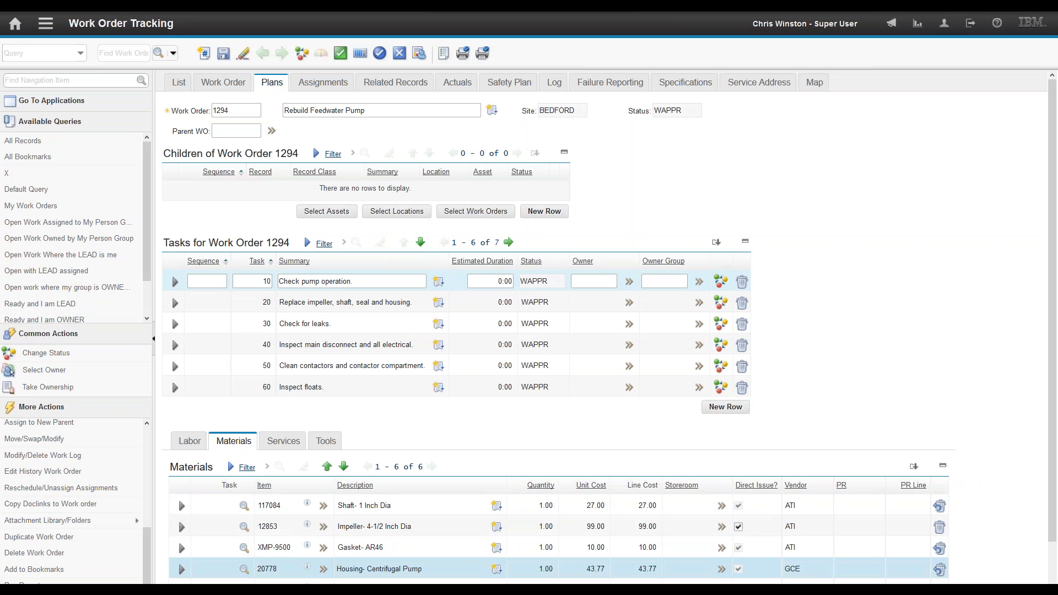
left_click(223, 53)
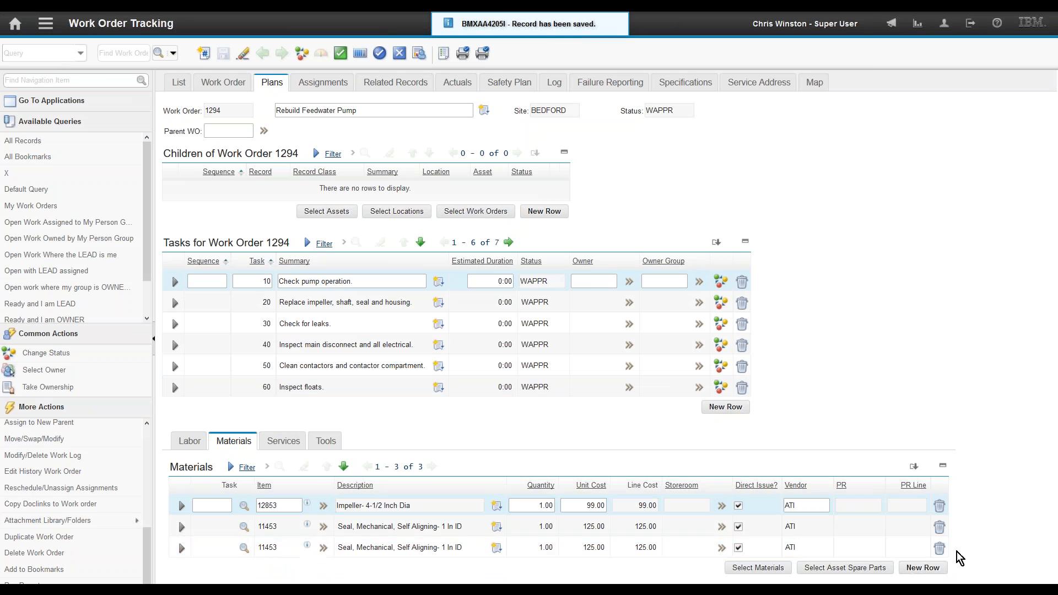
left_click(941, 551)
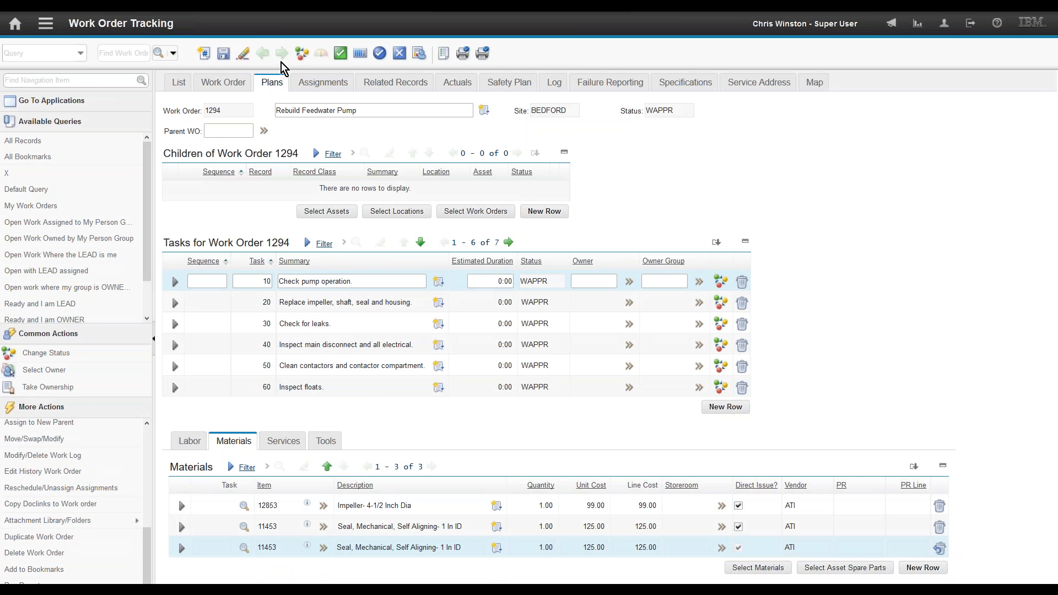
left_click(224, 54)
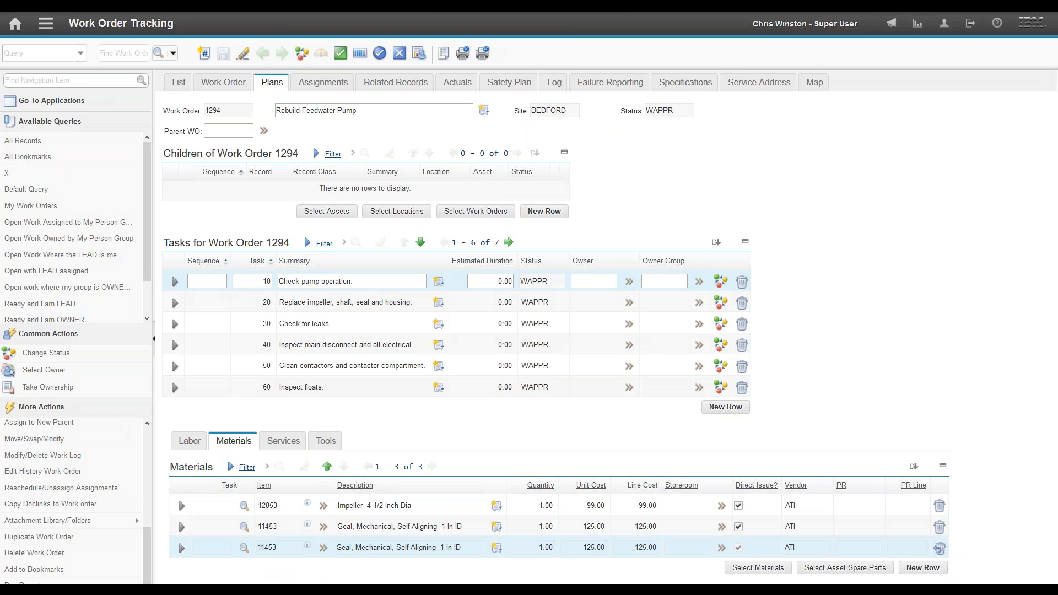
left_click(340, 54)
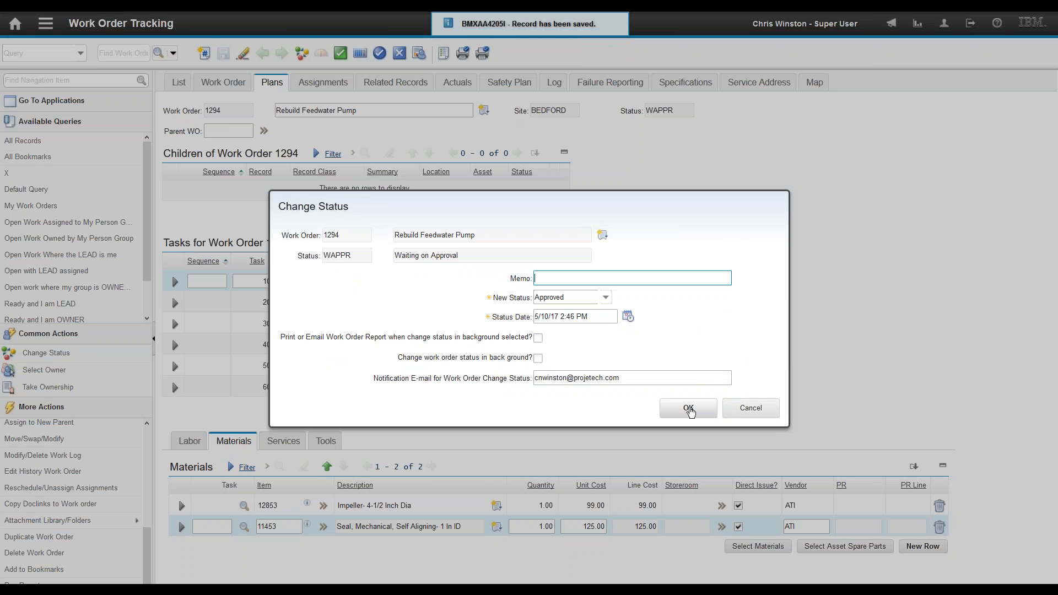
left_click(689, 410)
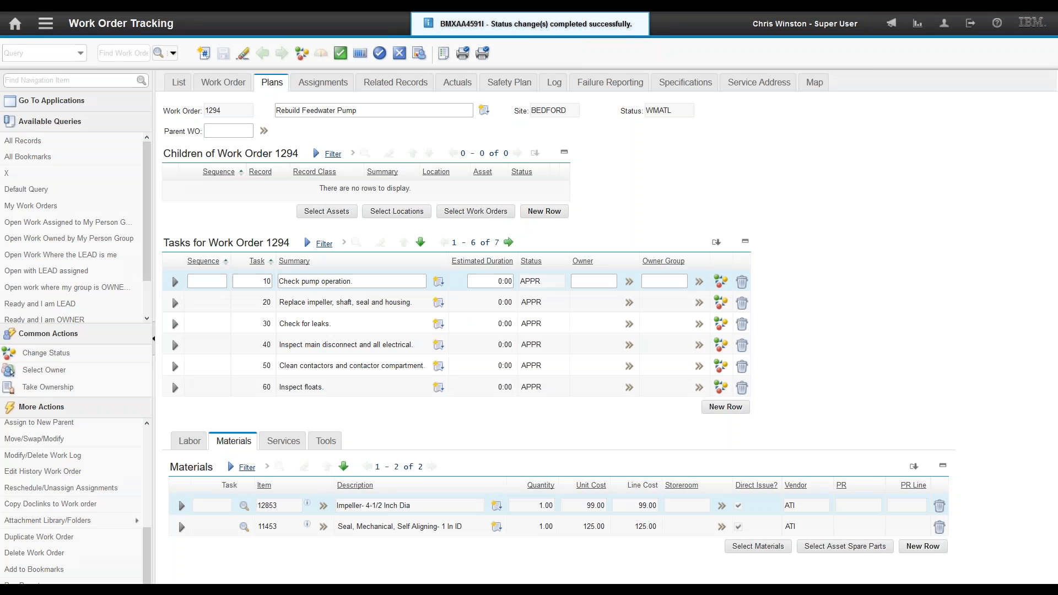
Step: Open the Inventory application and start the Reorder Direct Issue Items action
left_click(47, 25)
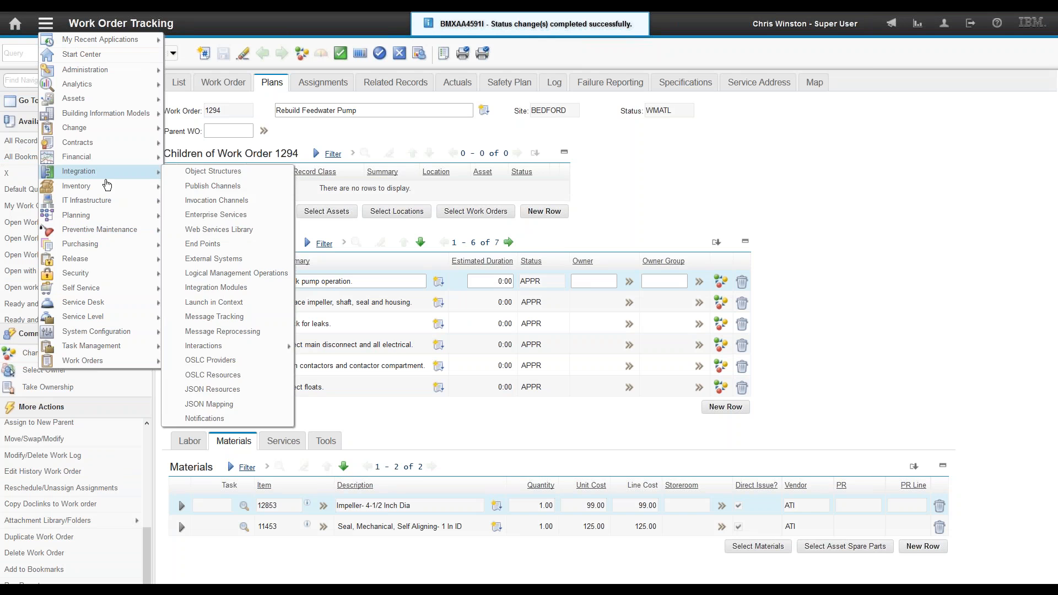
mouse_move(168, 188)
left_click(203, 186)
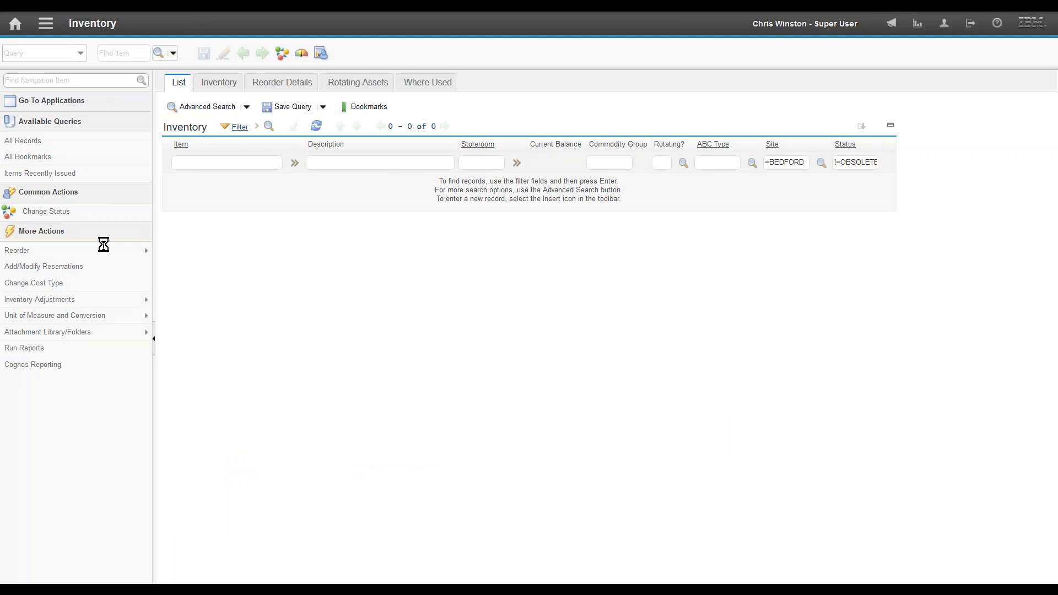
left_click(104, 250)
left_click(177, 266)
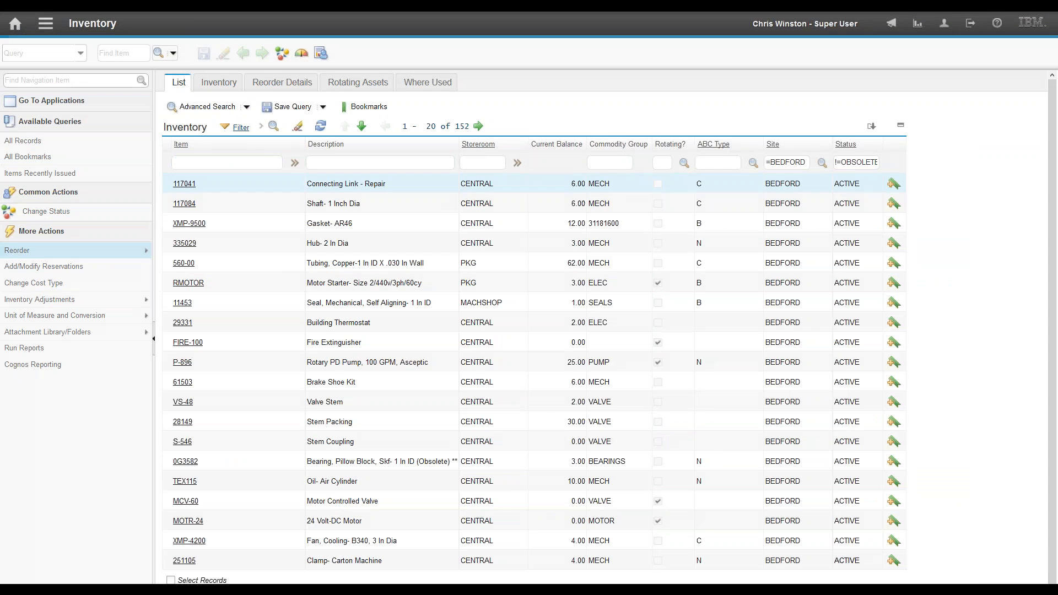
Step: Run the direct-issue reorder in the foreground, generating PR 1040
left_click(474, 354)
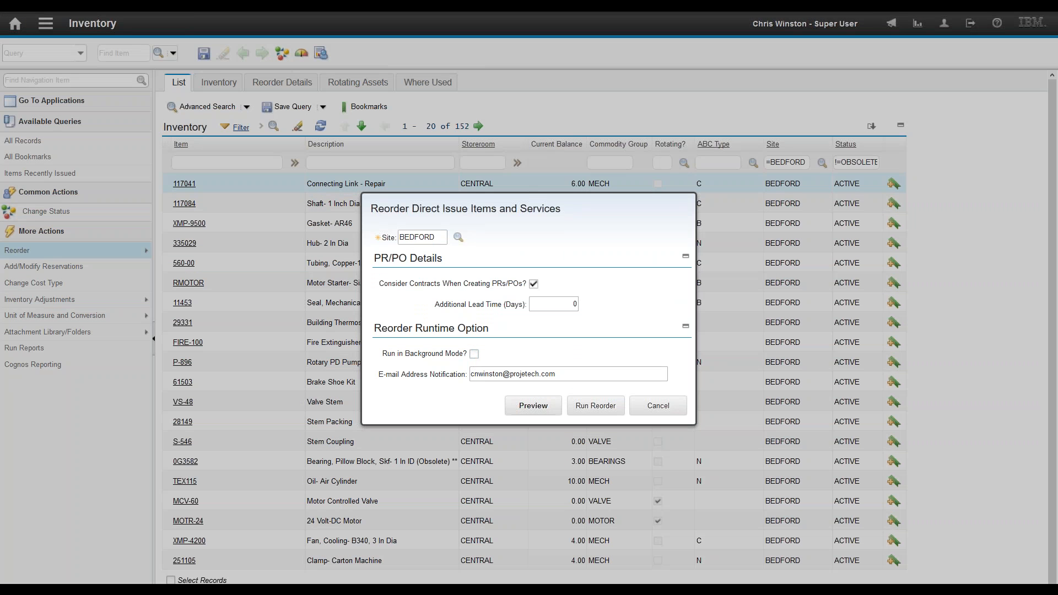
left_click(597, 406)
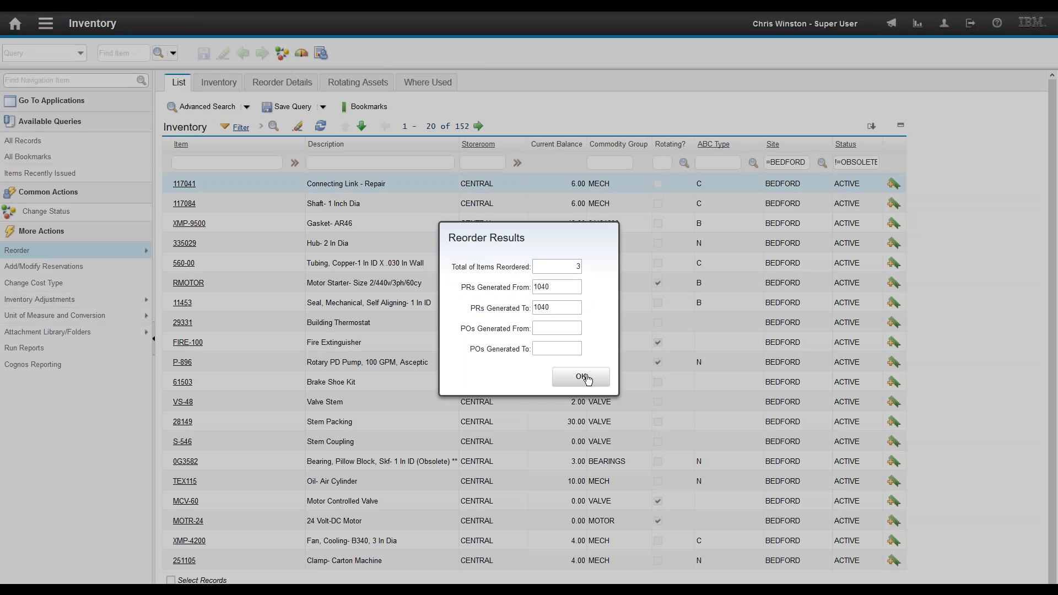
left_click(588, 379)
Step: Find purchase requisition 1040 in Purchase Requisitions and show its PR lines
left_click(45, 26)
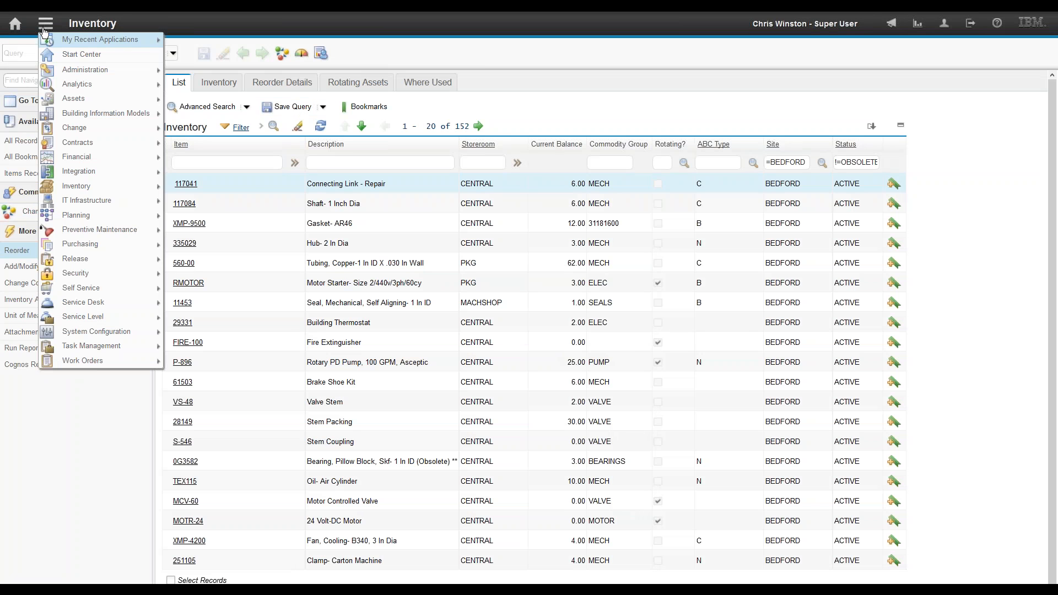
mouse_move(99, 247)
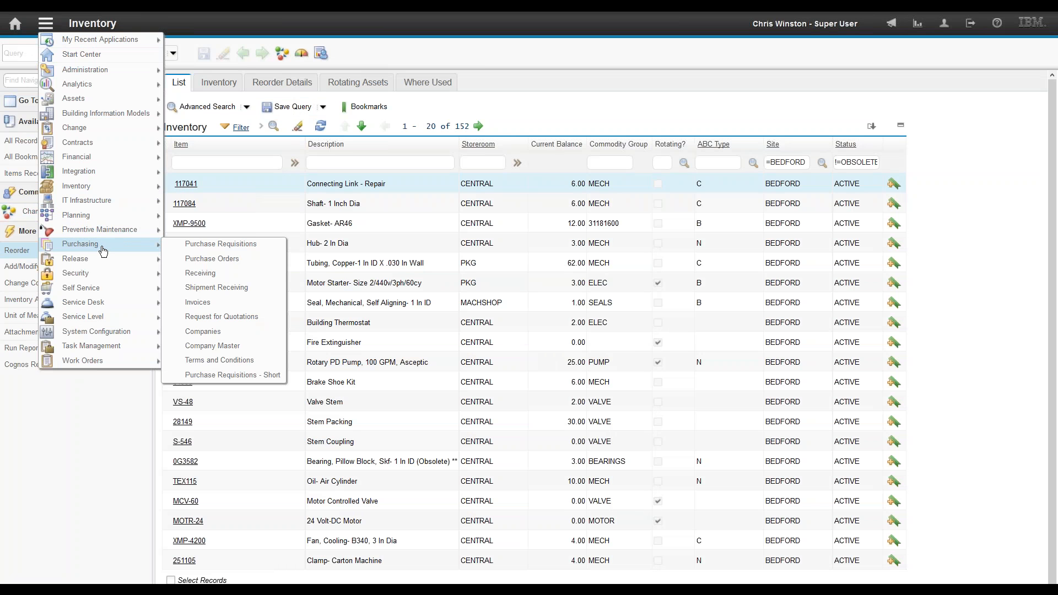
left_click(239, 244)
left_click(117, 48)
type("1040")
key("Return")
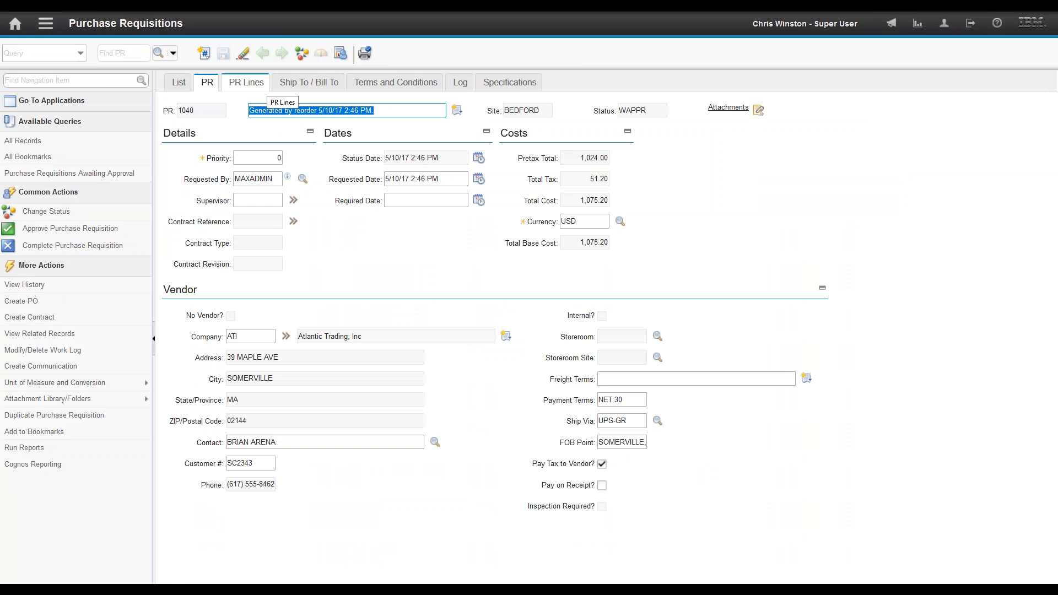
left_click(246, 83)
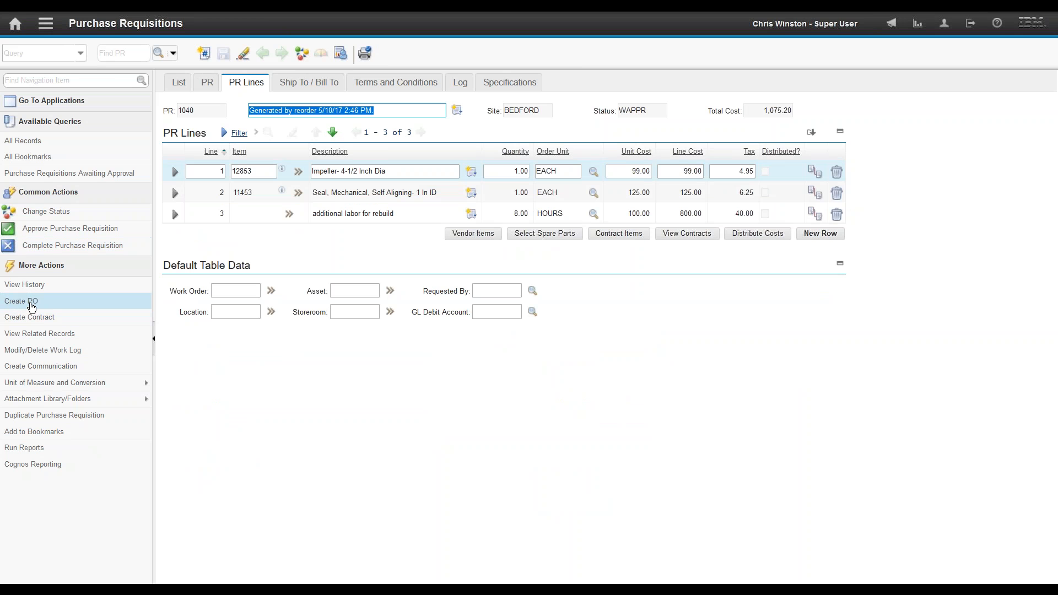
Step: Create purchase order 1101 from PR 1040 using an autonumbered PO number
left_click(25, 301)
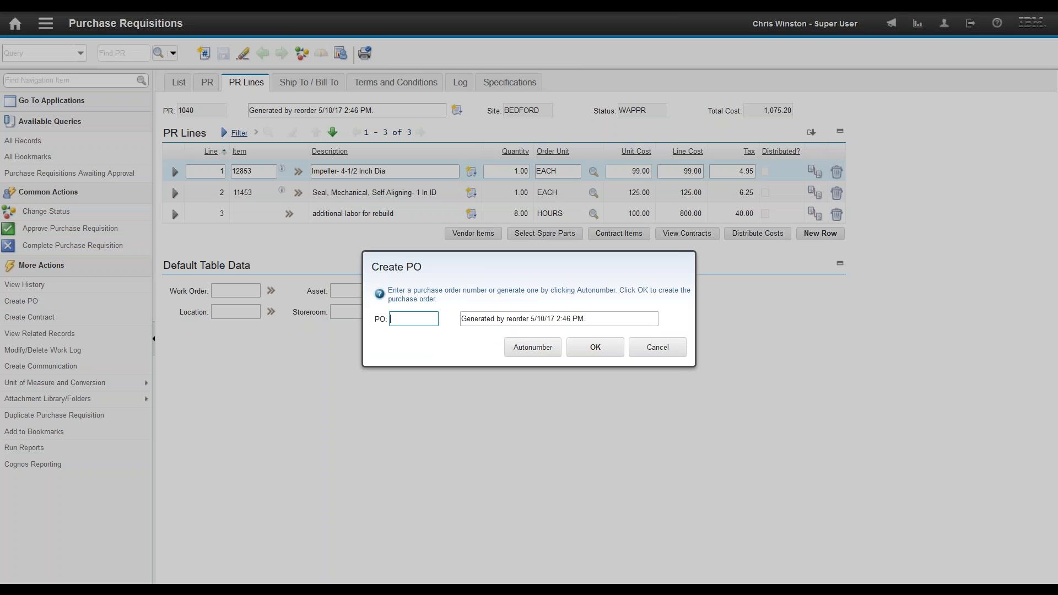
left_click(539, 348)
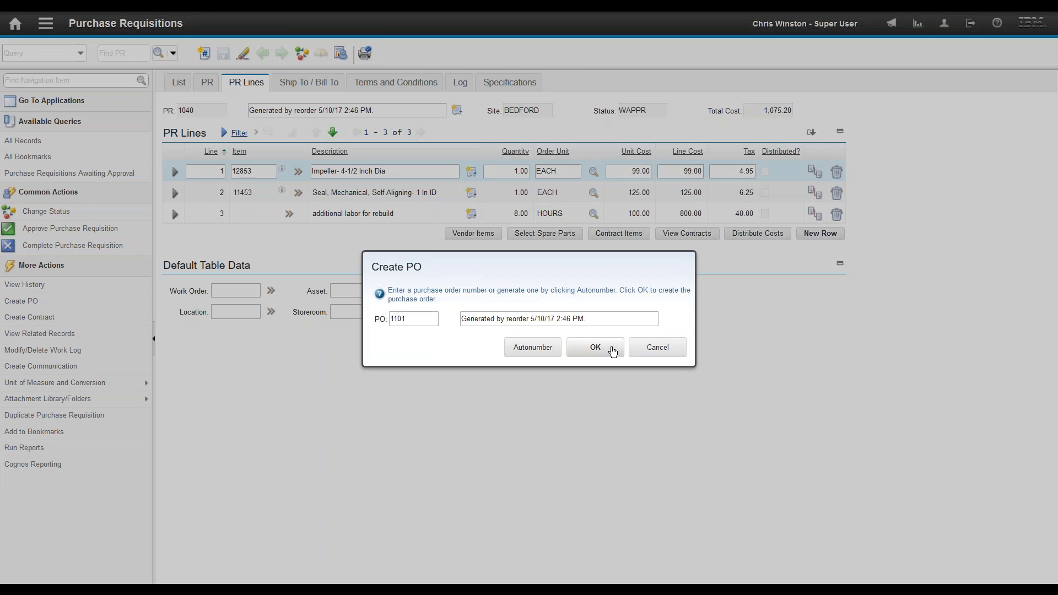
left_click(595, 347)
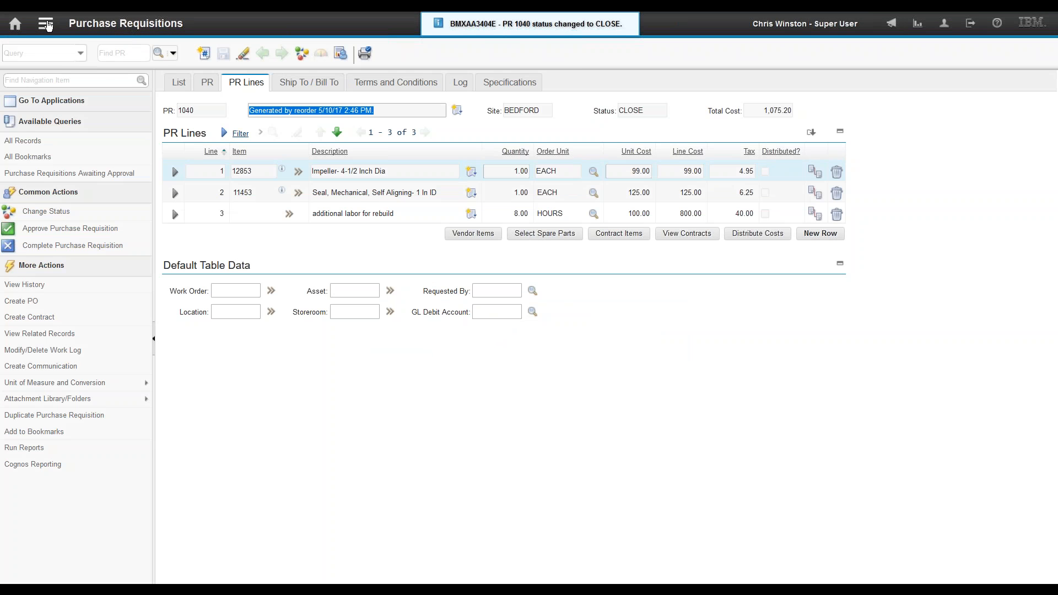
left_click(47, 25)
mouse_move(142, 245)
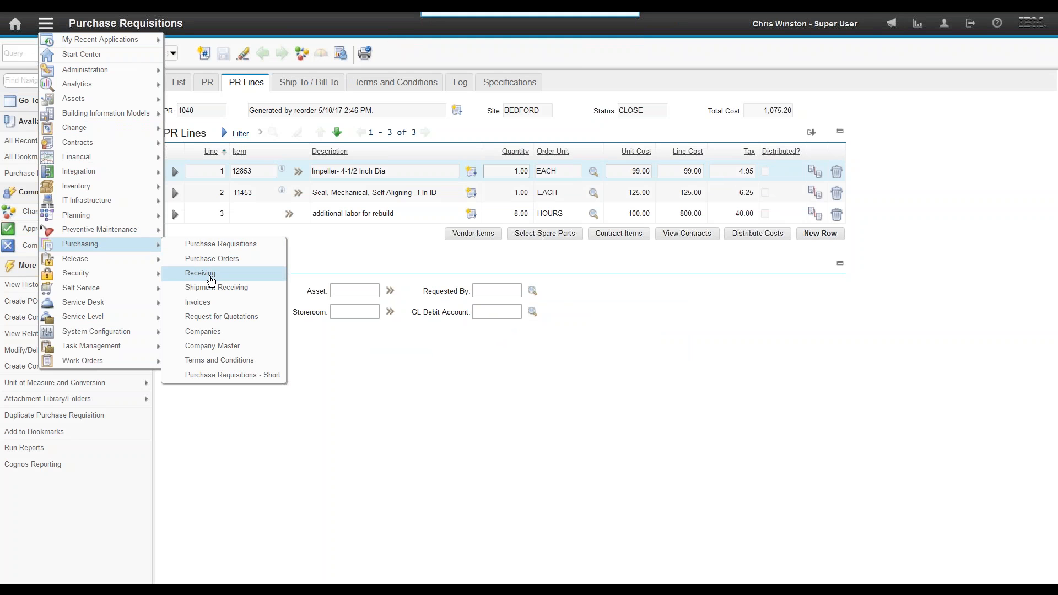
Step: Find PO 1101 (status WAPPR) in Receiving and jump to its purchase order record
left_click(211, 274)
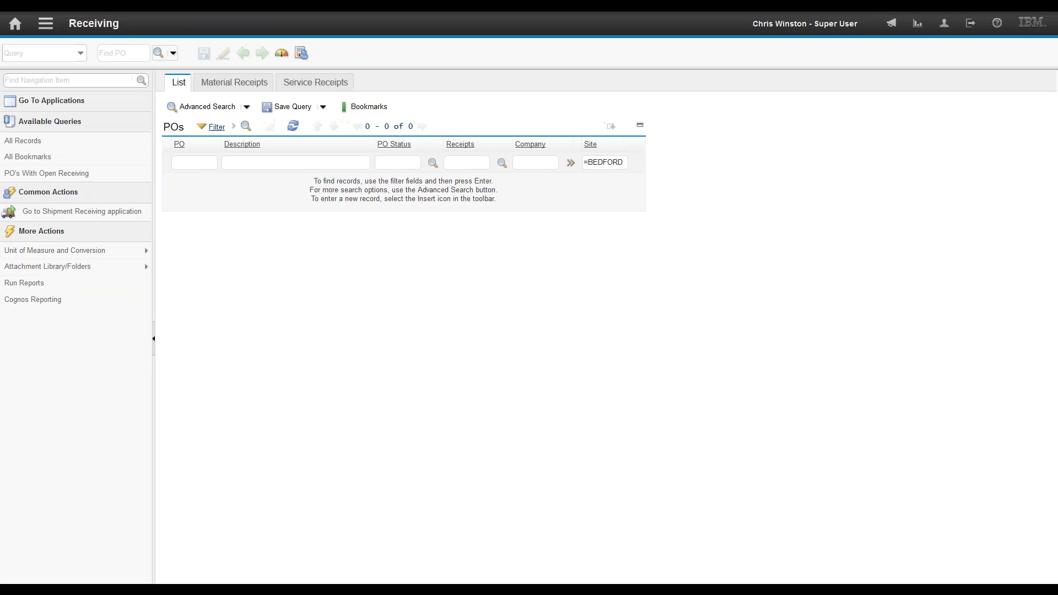
type("1101")
key("Return")
left_click(183, 186)
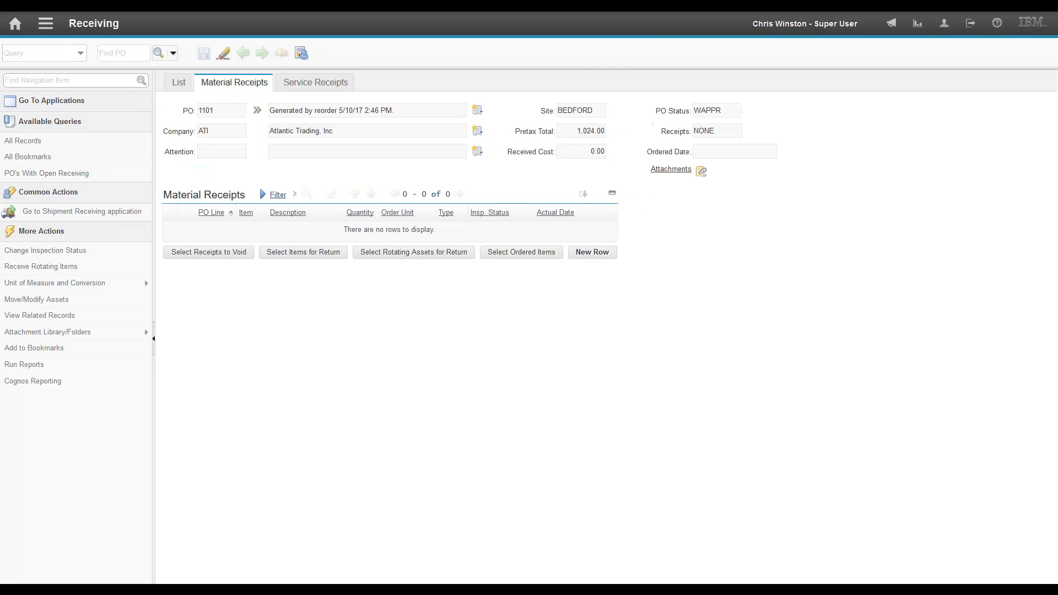
left_click(726, 110)
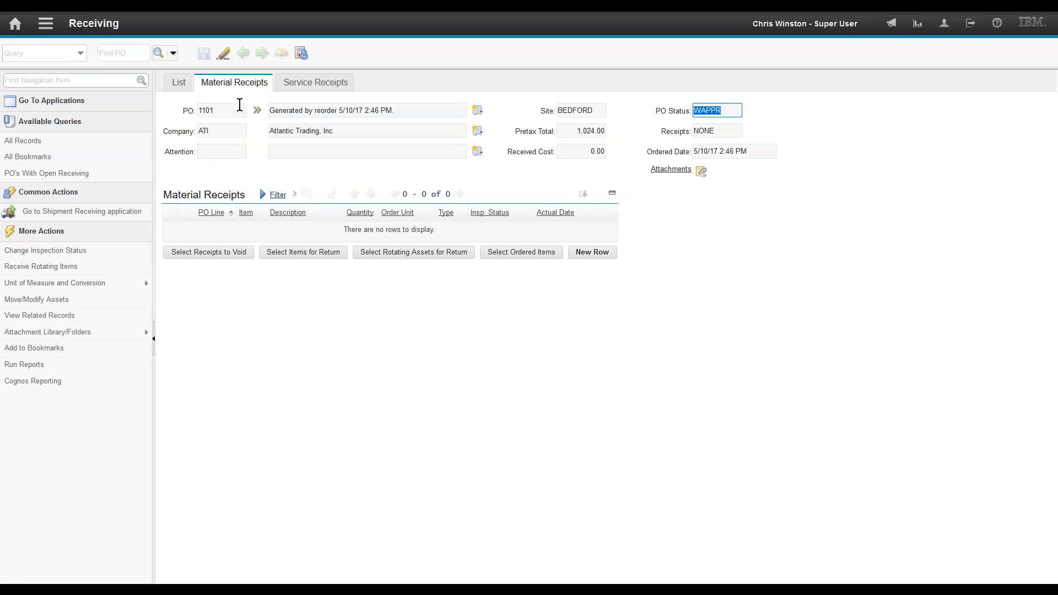
left_click(258, 111)
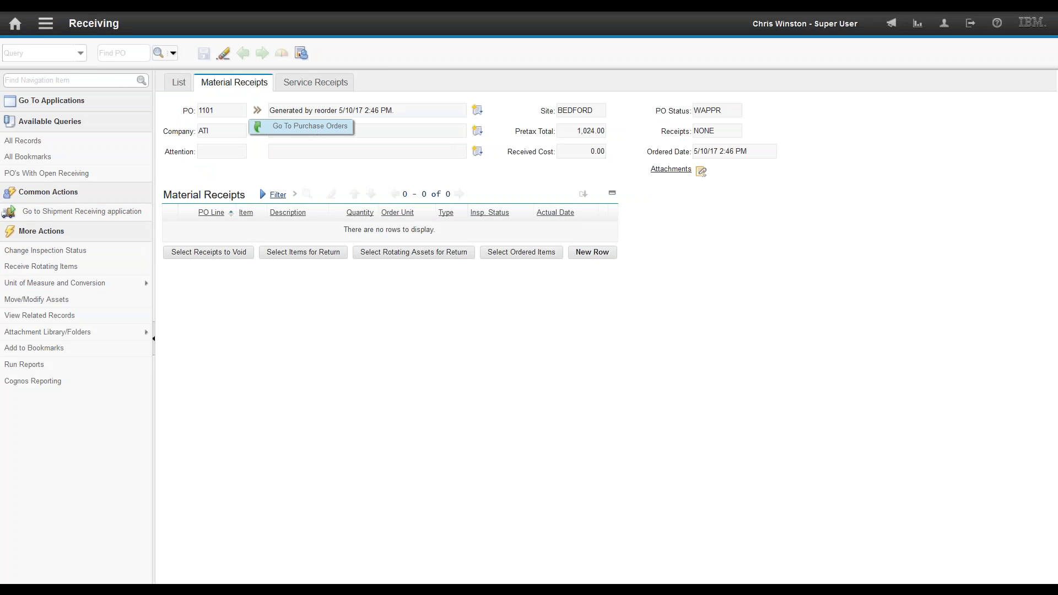
left_click(297, 126)
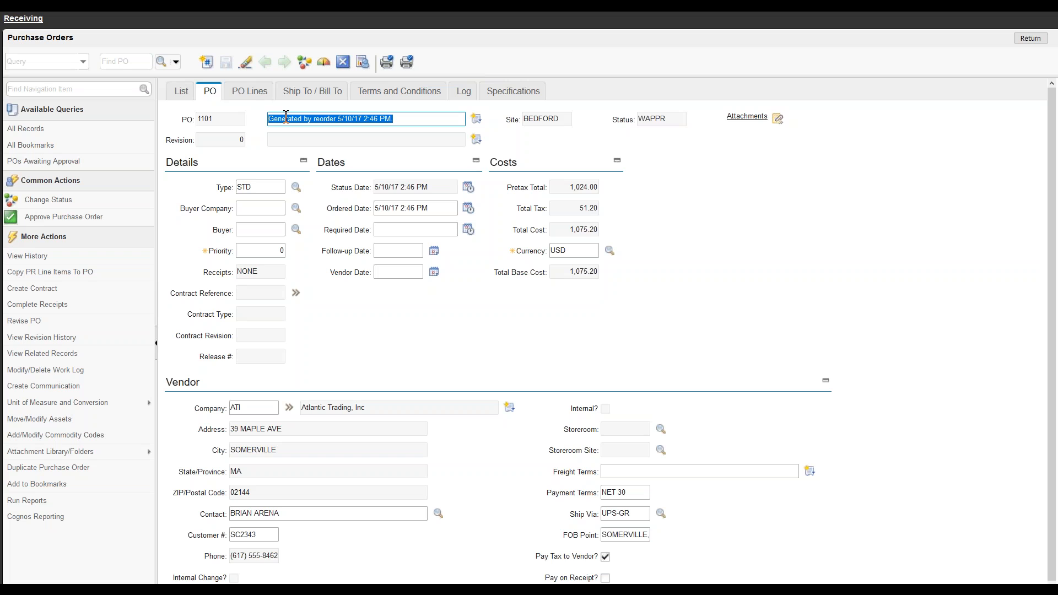
Step: Review PO 1101's three lines: the impeller, the seal and the labor service
left_click(251, 94)
left_click(177, 201)
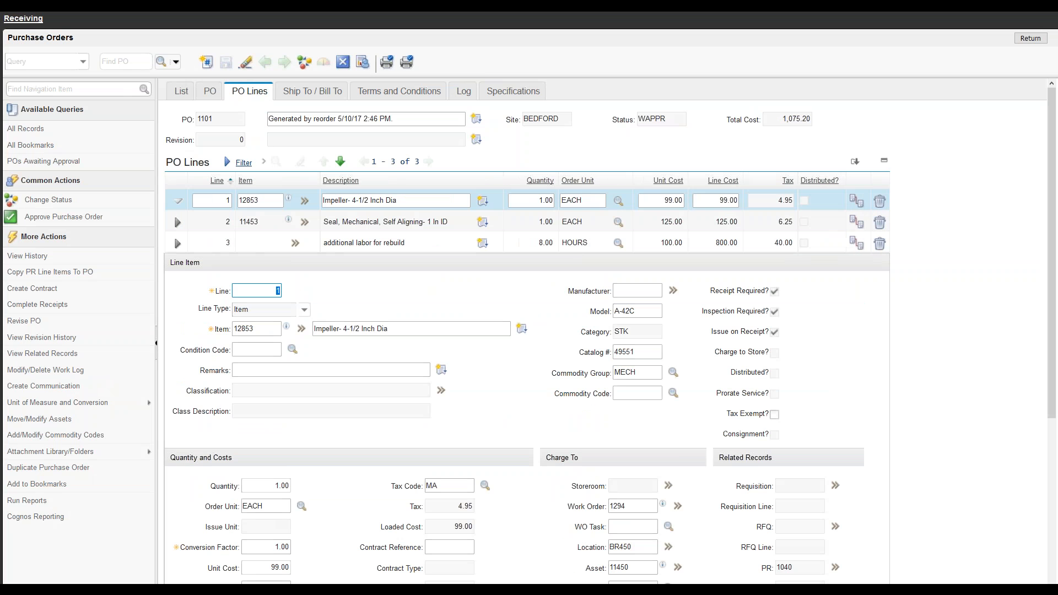
left_click(177, 222)
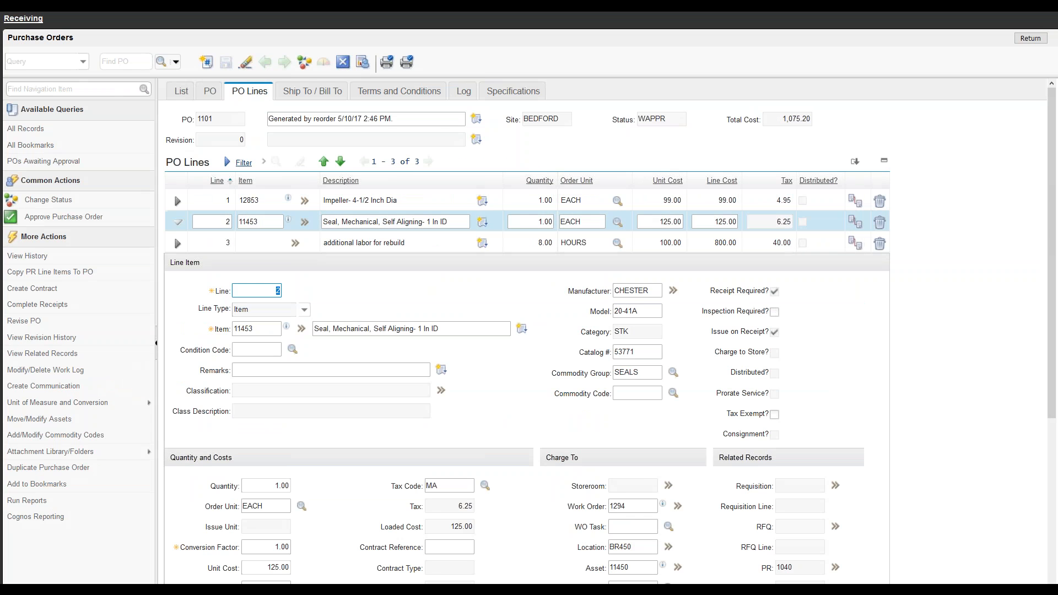
left_click(177, 243)
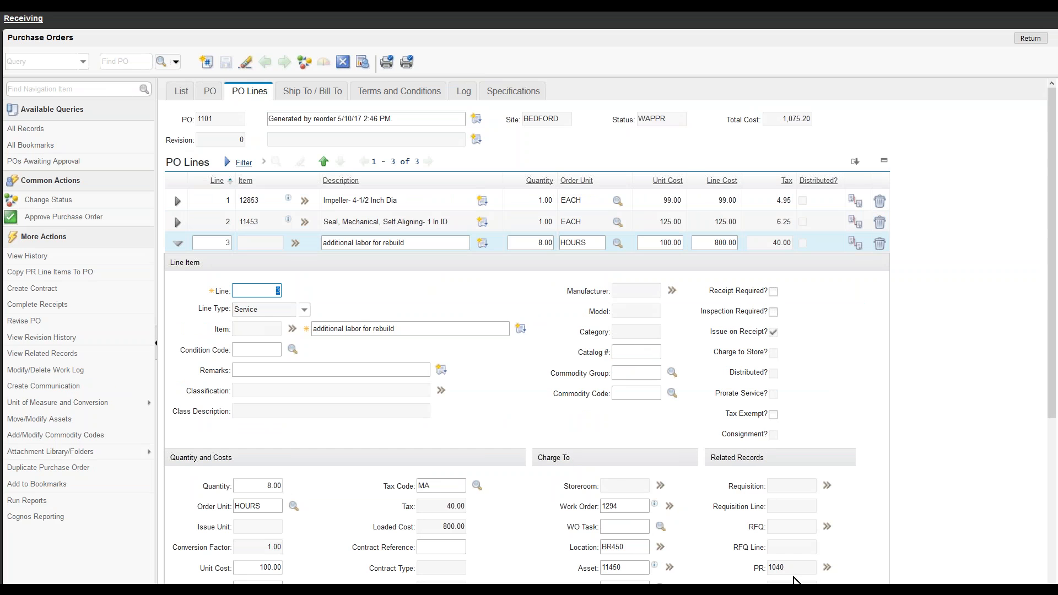
Step: Choose the GL account cost center, save, and approve purchase order 1101
left_click(659, 582)
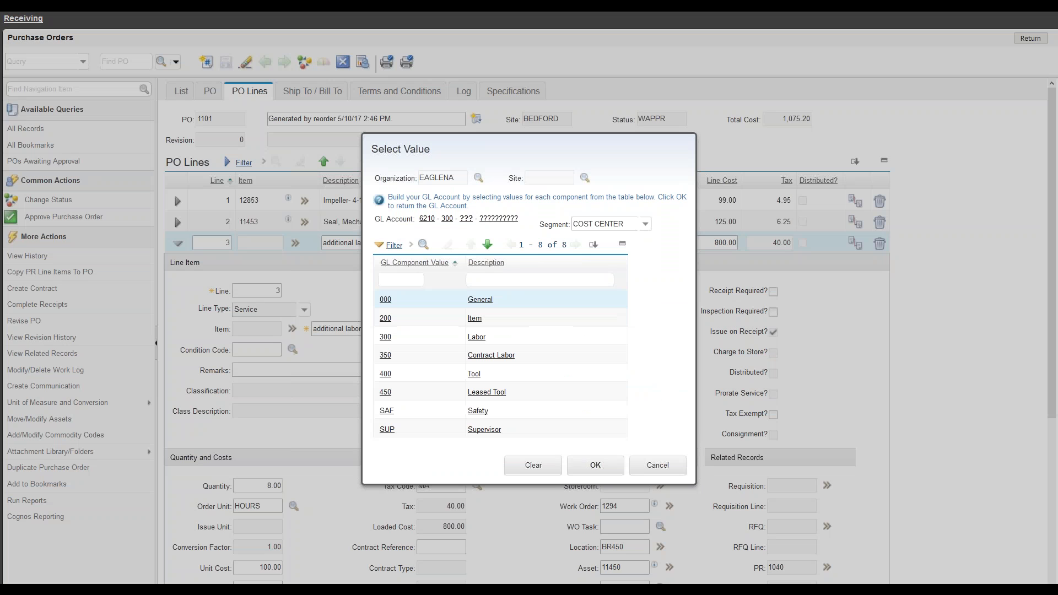
left_click(491, 356)
left_click(592, 338)
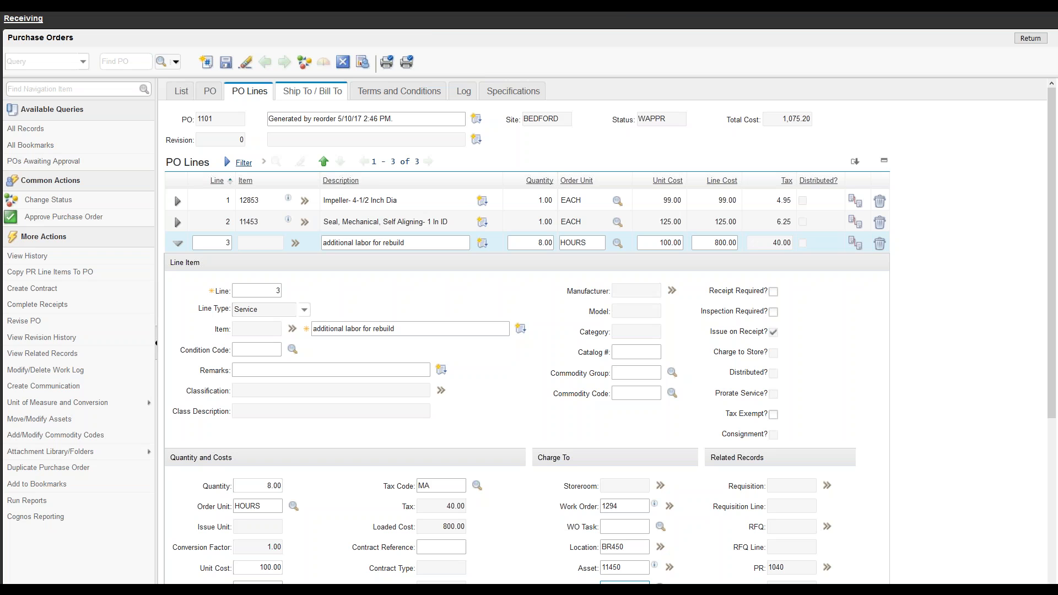
left_click(91, 221)
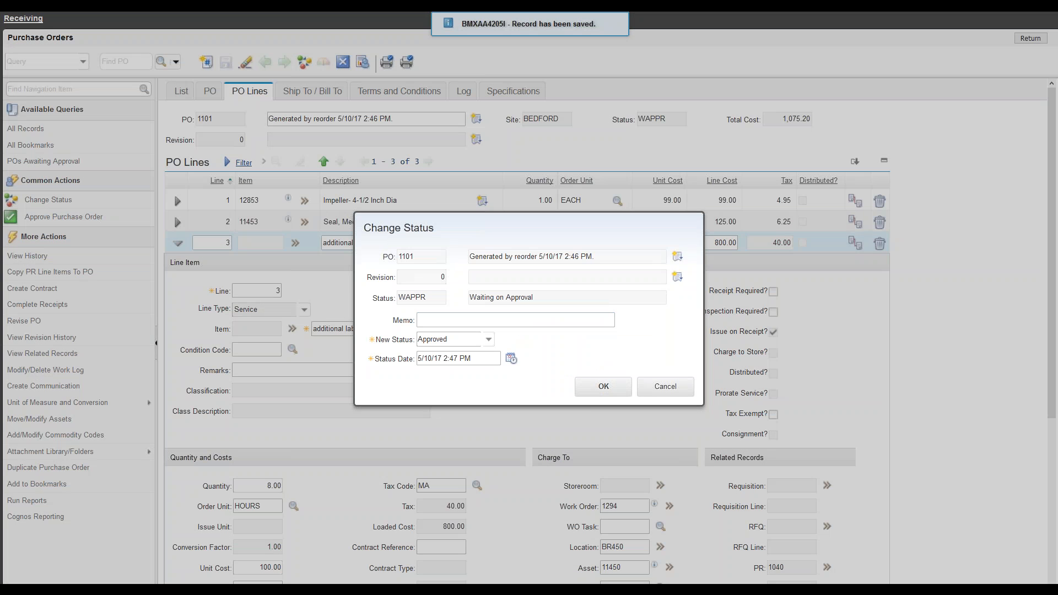
key("Return")
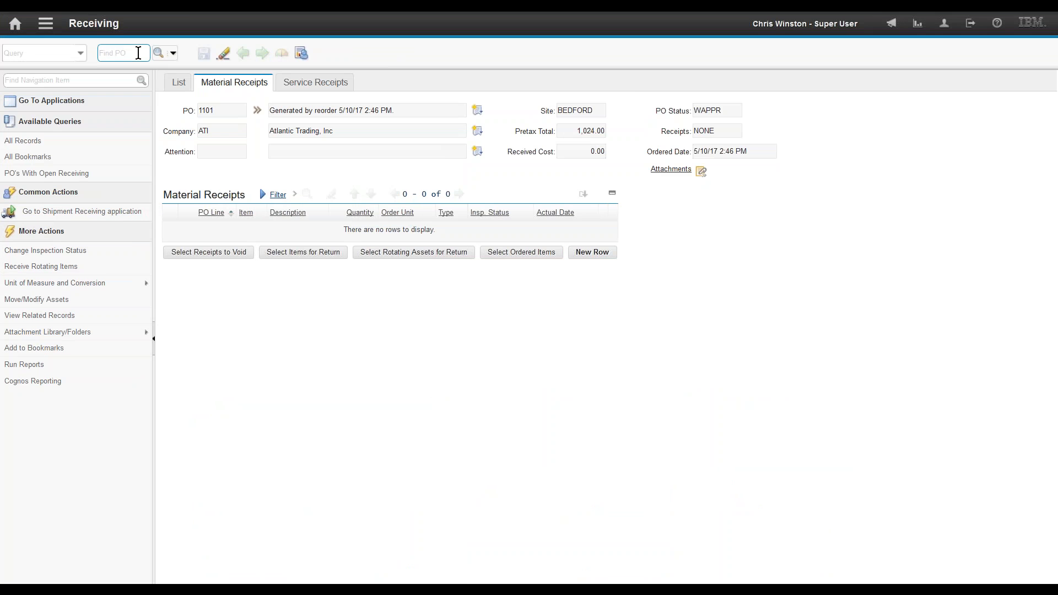
Step: Reload PO 1101 in Receiving and receive both ordered item lines
left_click(729, 109)
left_click(122, 53)
type("1101")
key("Return")
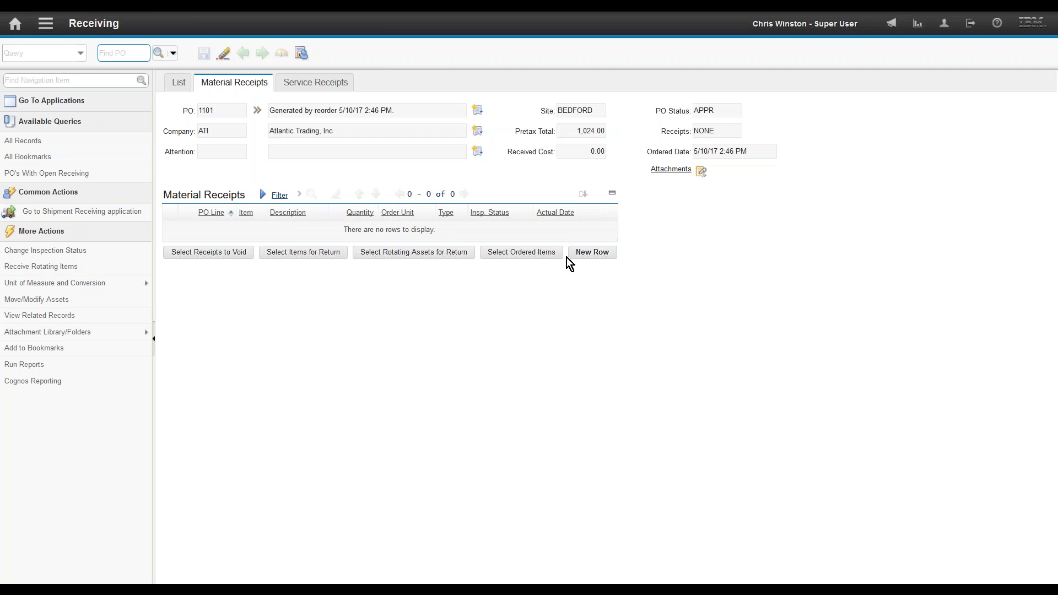
left_click(538, 258)
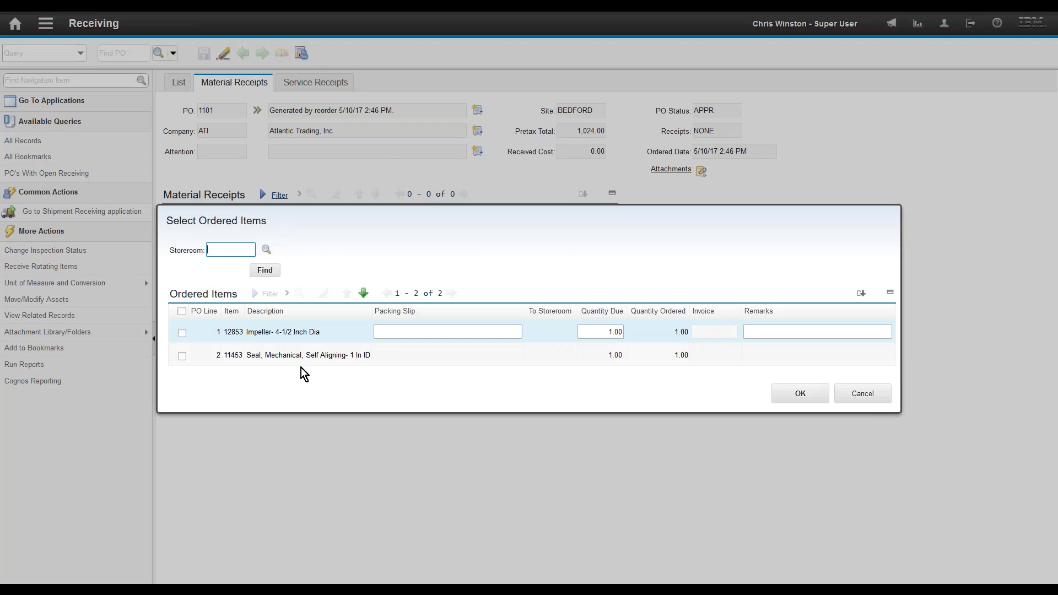
left_click(182, 311)
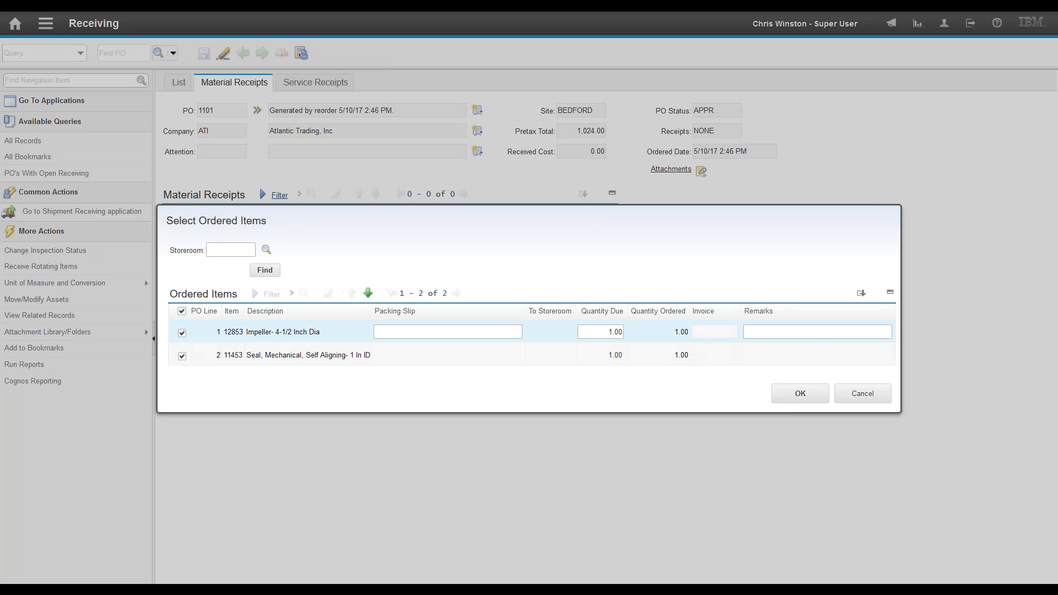
left_click(801, 393)
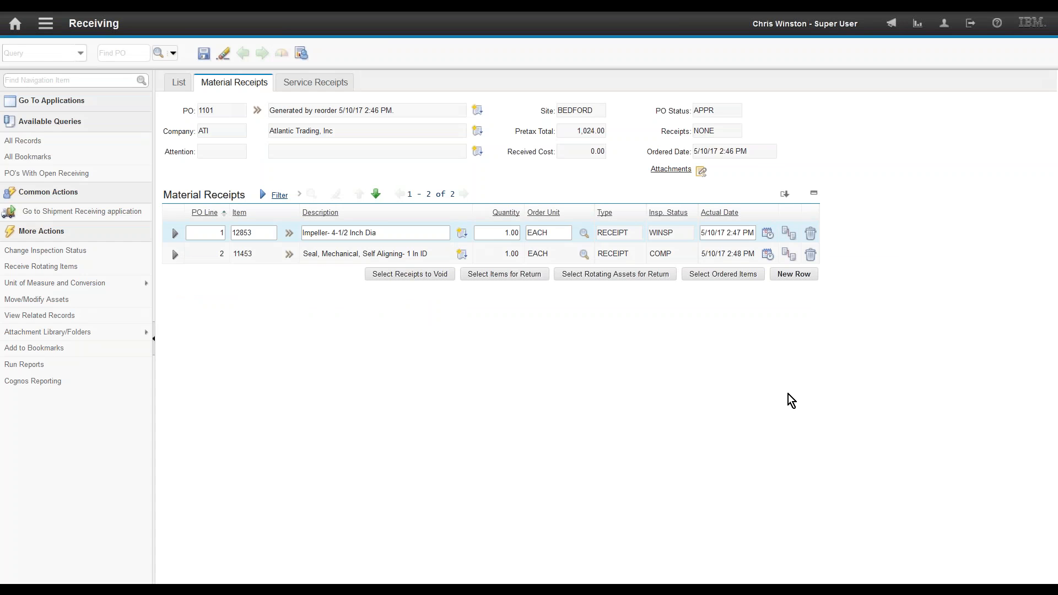
Step: Receive the 8-hour labor service on line 3, save, and check the impeller awaiting inspection
left_click(322, 88)
left_click(426, 252)
left_click(247, 321)
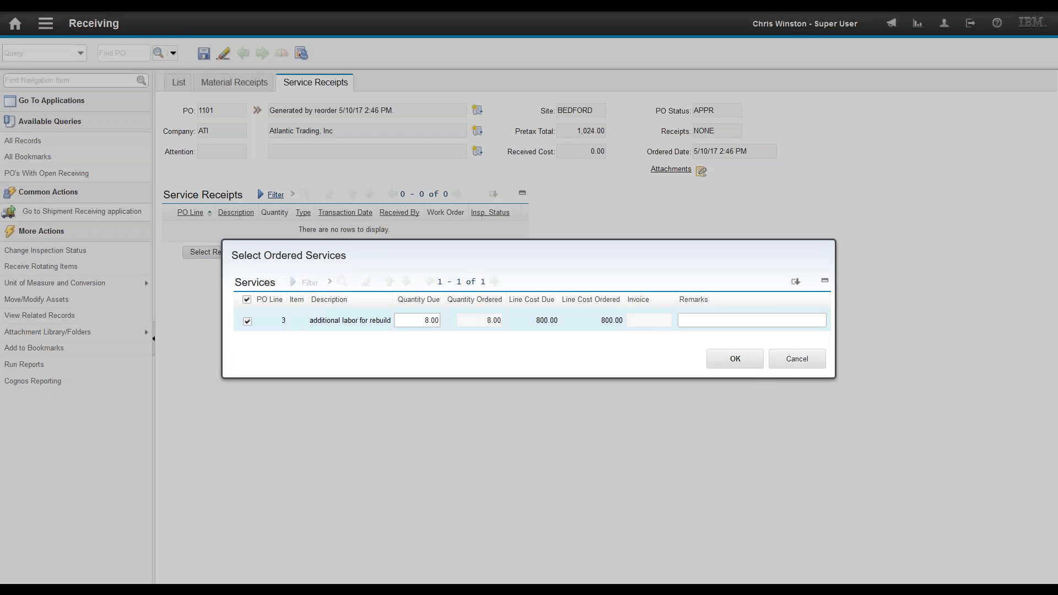
left_click(743, 365)
left_click(204, 54)
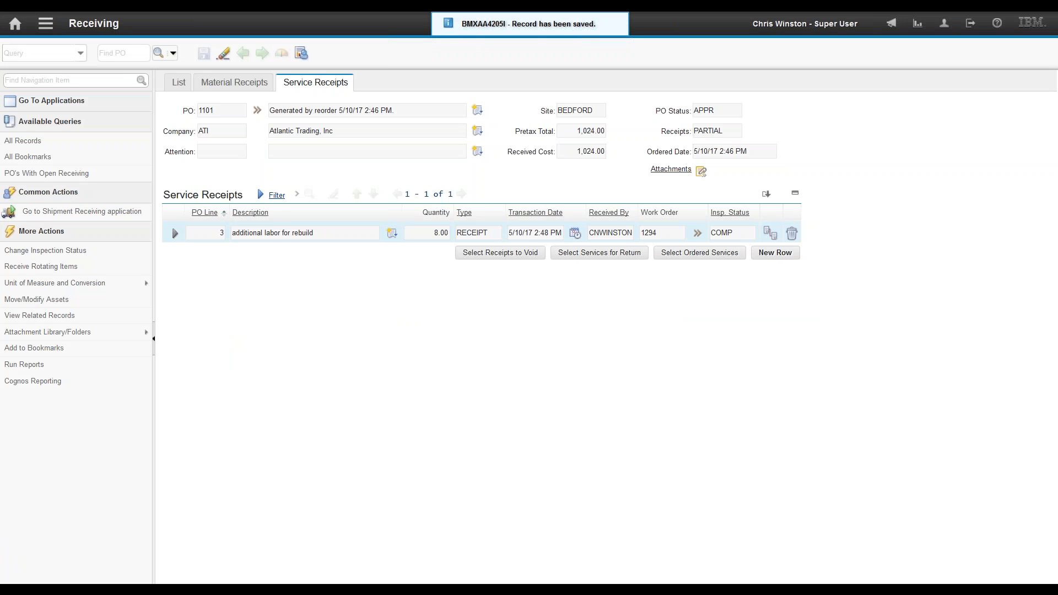
left_click(234, 82)
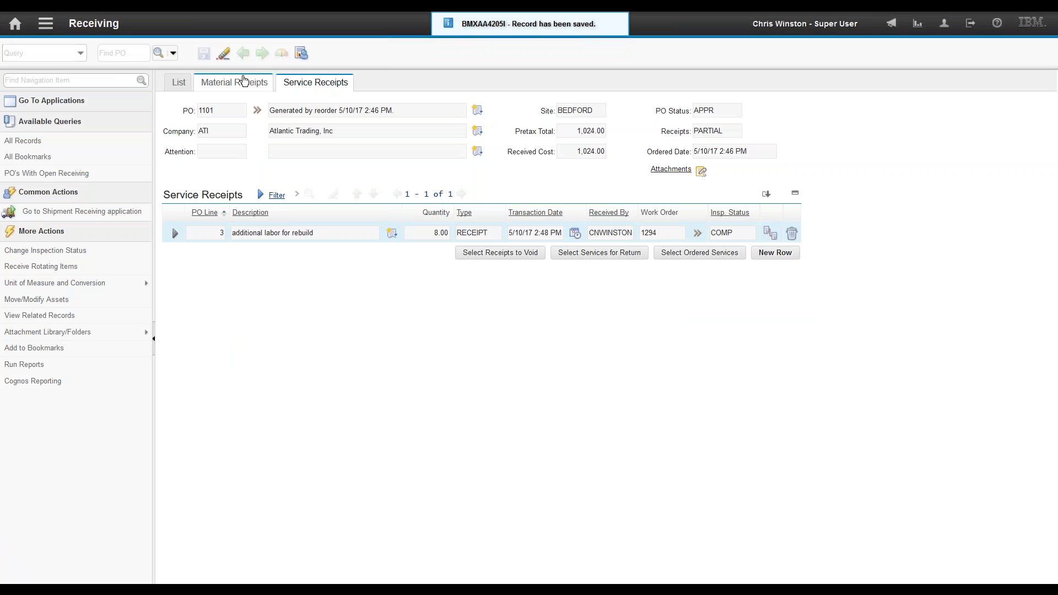
left_click(678, 235)
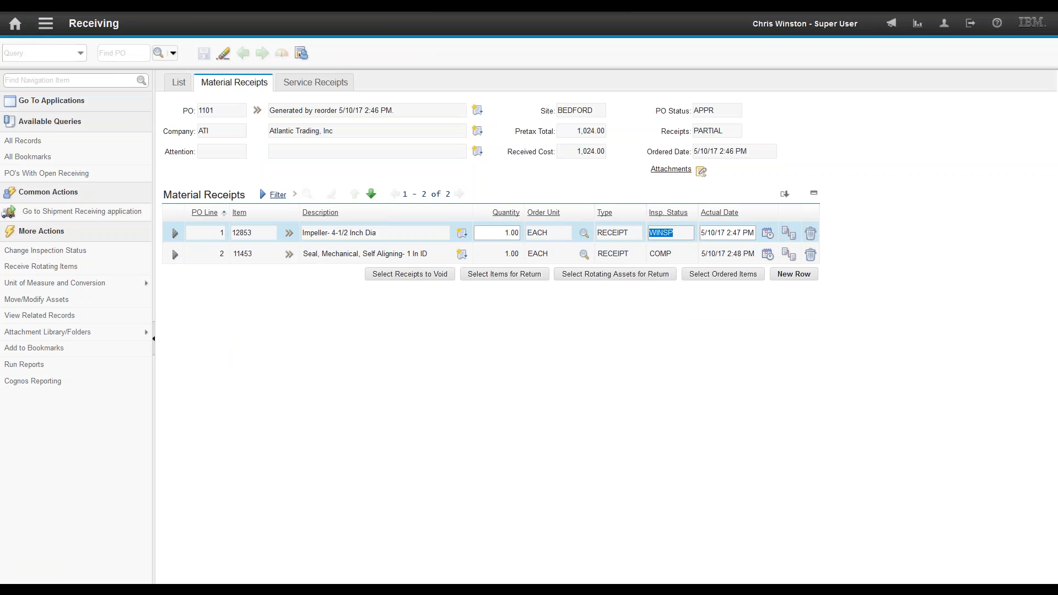
Step: Expand the impeller receipt and jump to work order 1294 to confirm its WMATL status
left_click(177, 234)
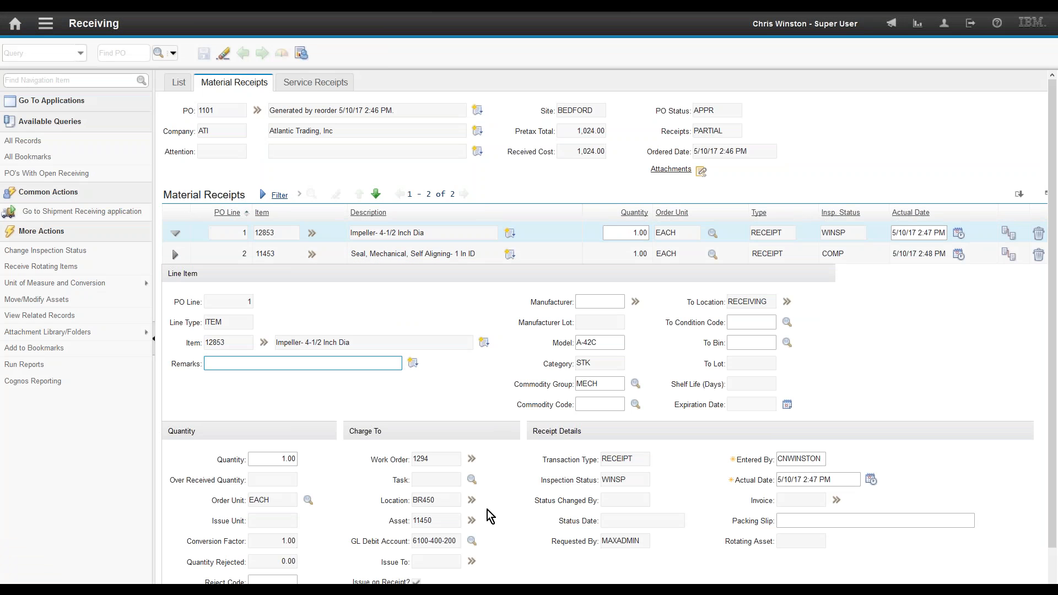
mouse_move(507, 520)
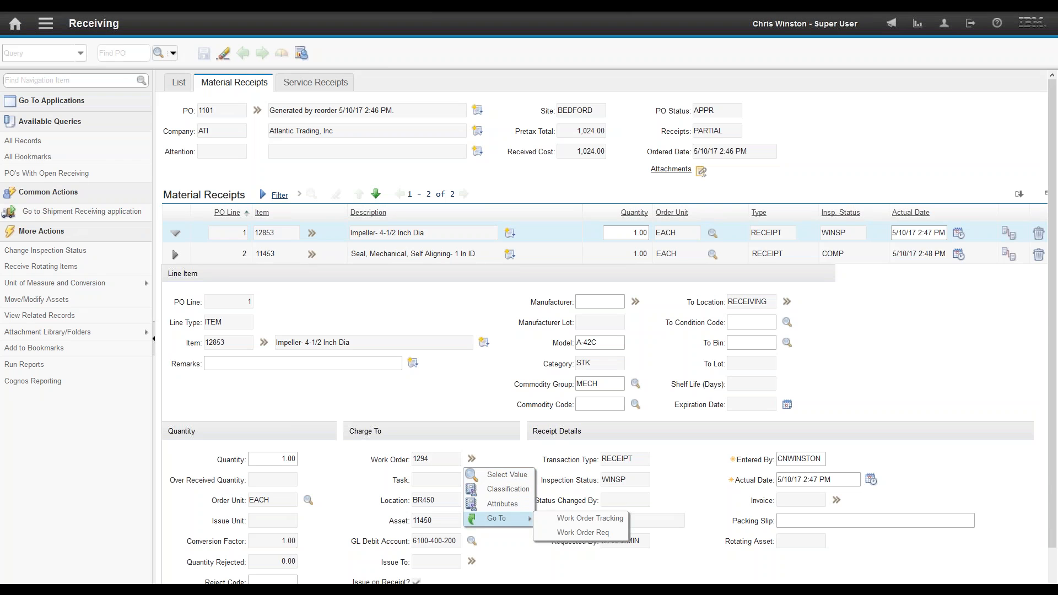
left_click(563, 519)
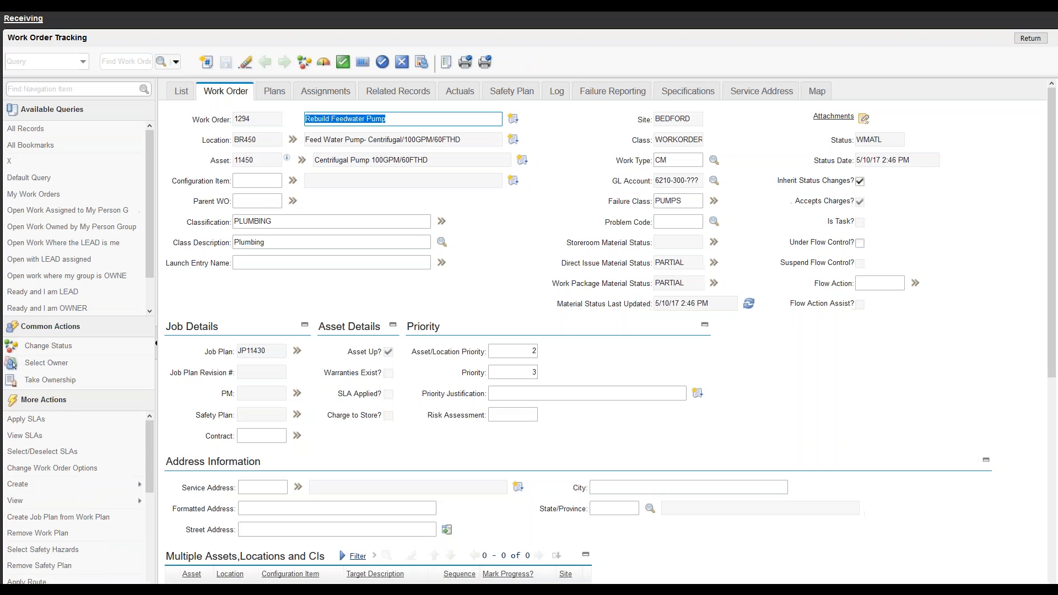
left_click(894, 139)
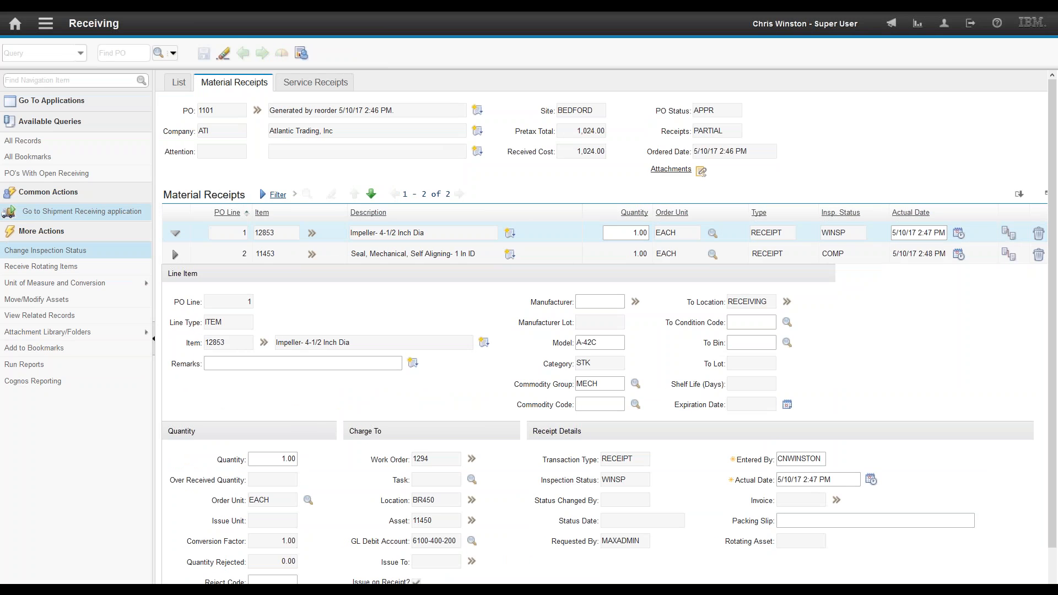
Step: Accept the impeller receipt line on inspection with 1.00 accepted
left_click(65, 251)
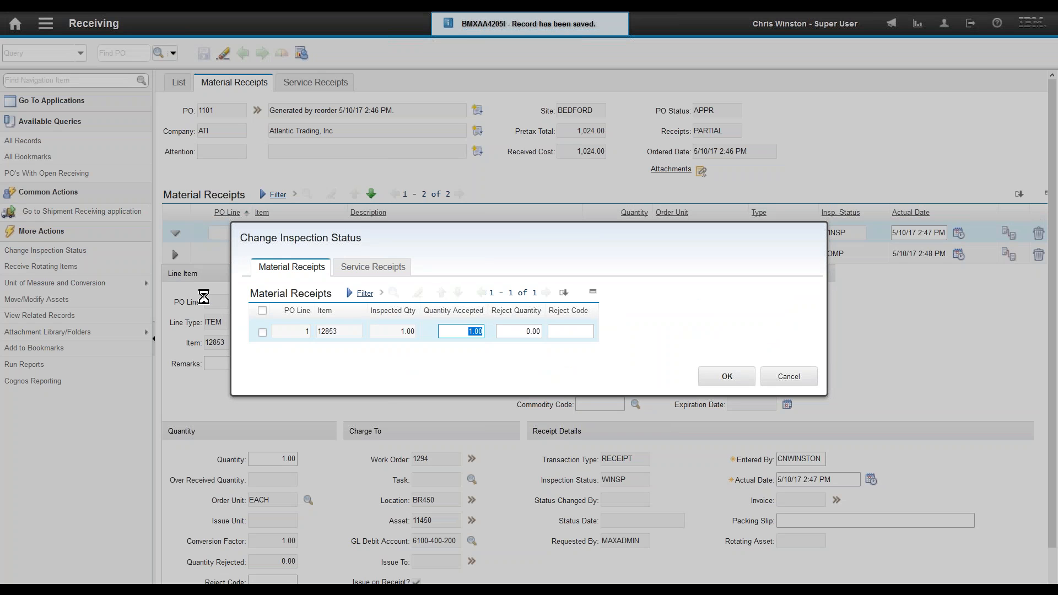
left_click(262, 333)
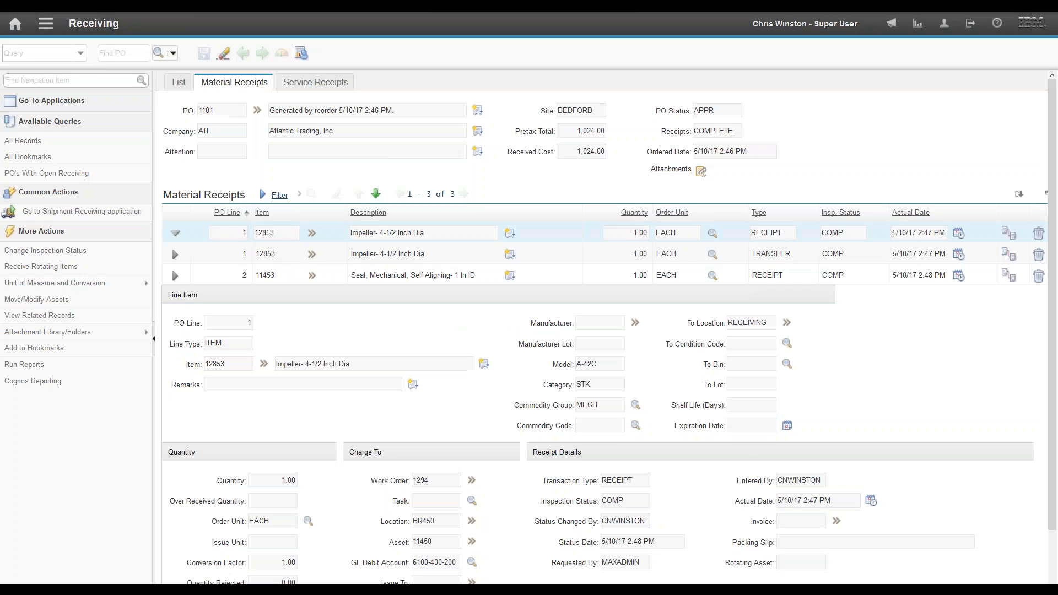
left_click(719, 131)
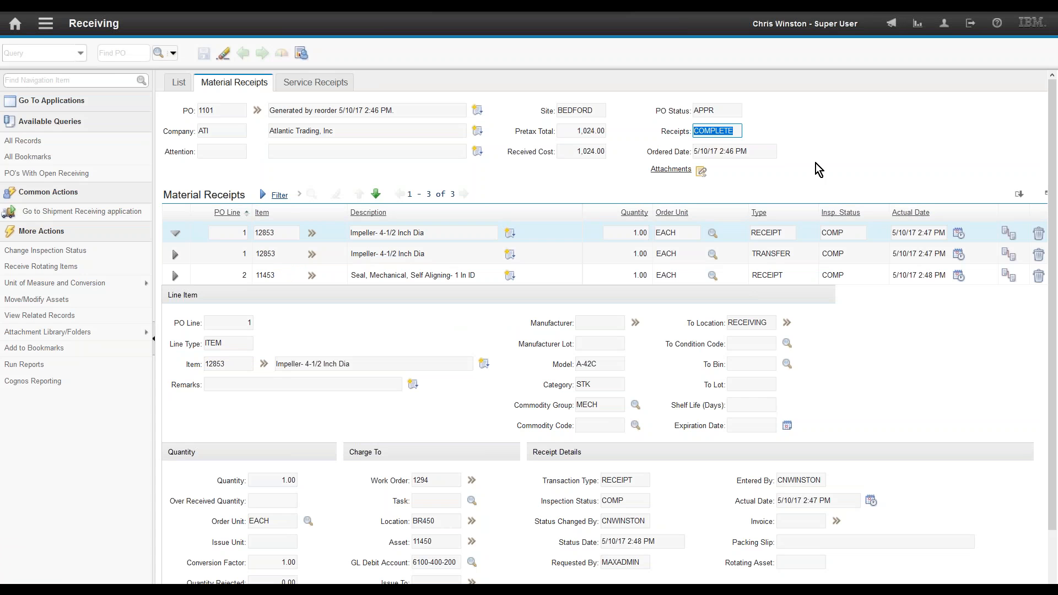
Step: View work order 1294 in Work Order Tracking, then return to Receiving for PO 1101
left_click(472, 481)
mouse_move(498, 540)
left_click(577, 543)
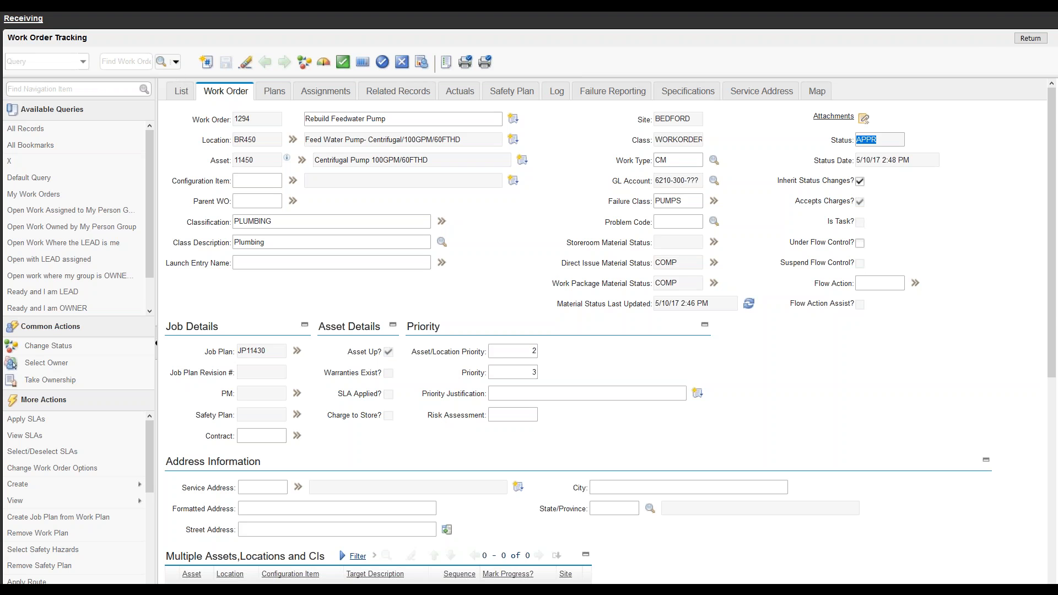
left_click(18, 21)
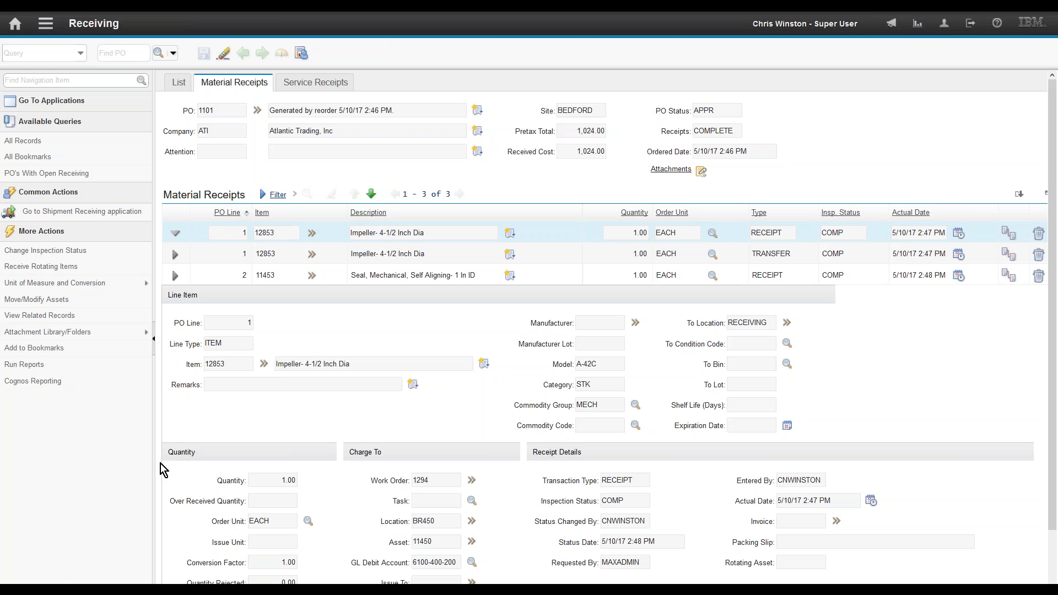
key("alt+Tab")
key("alt+Tab")
key("alt+Tab")
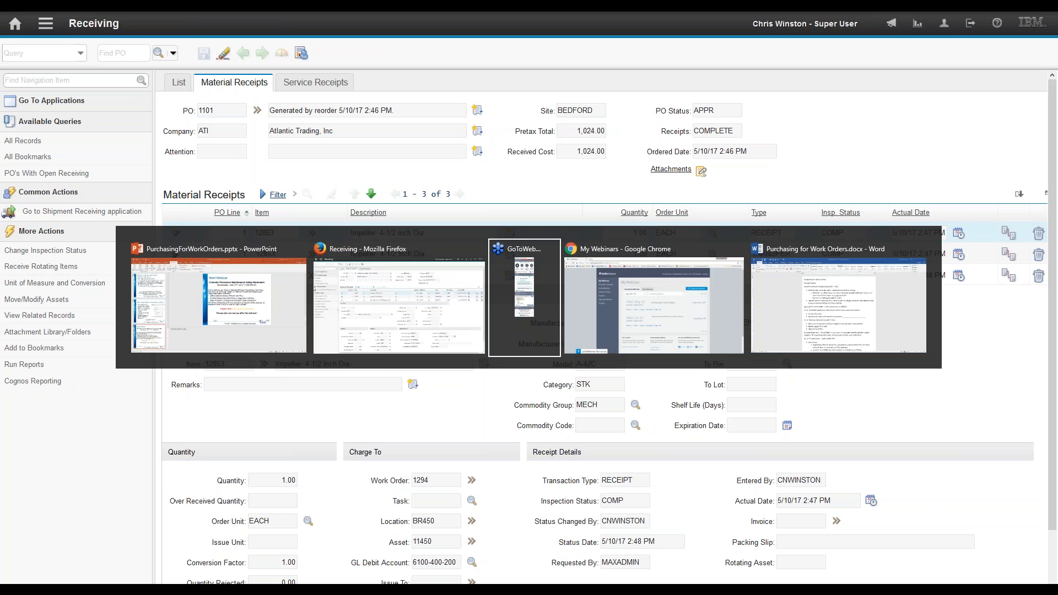